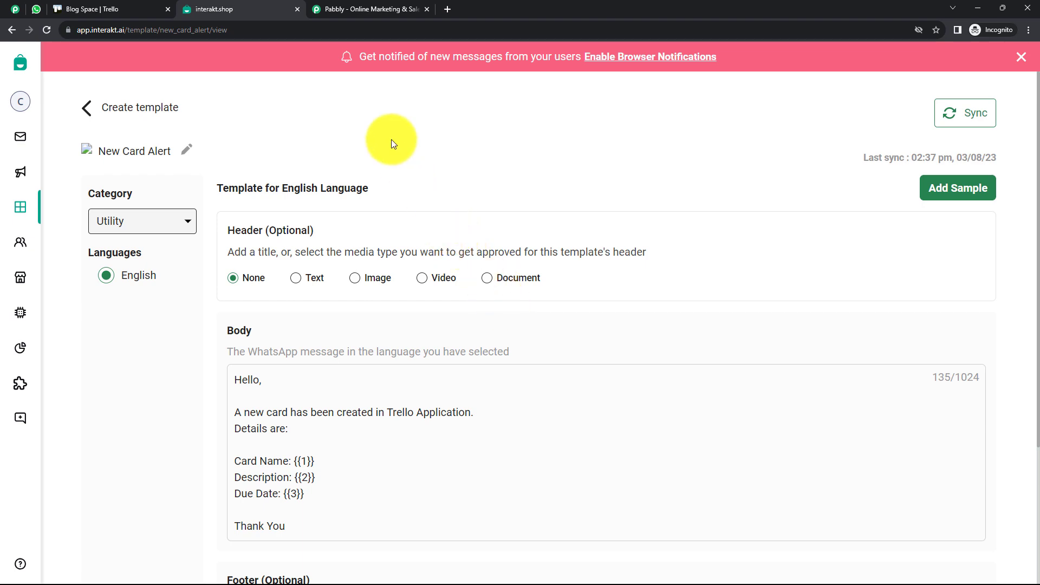
# On the Pabbly website tab, dismiss the chat widget
pyautogui.click(362, 12)
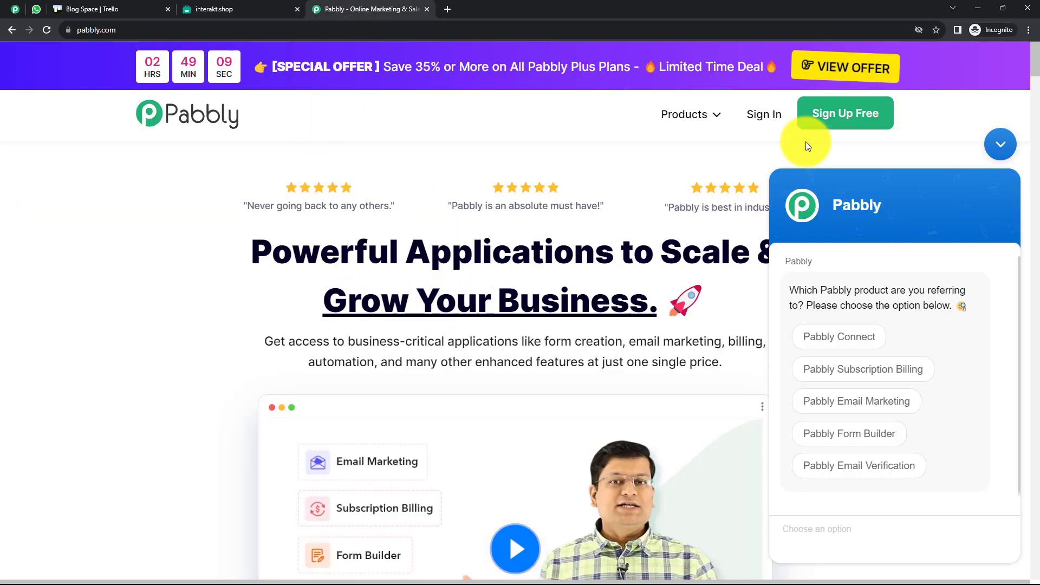
pyautogui.click(999, 144)
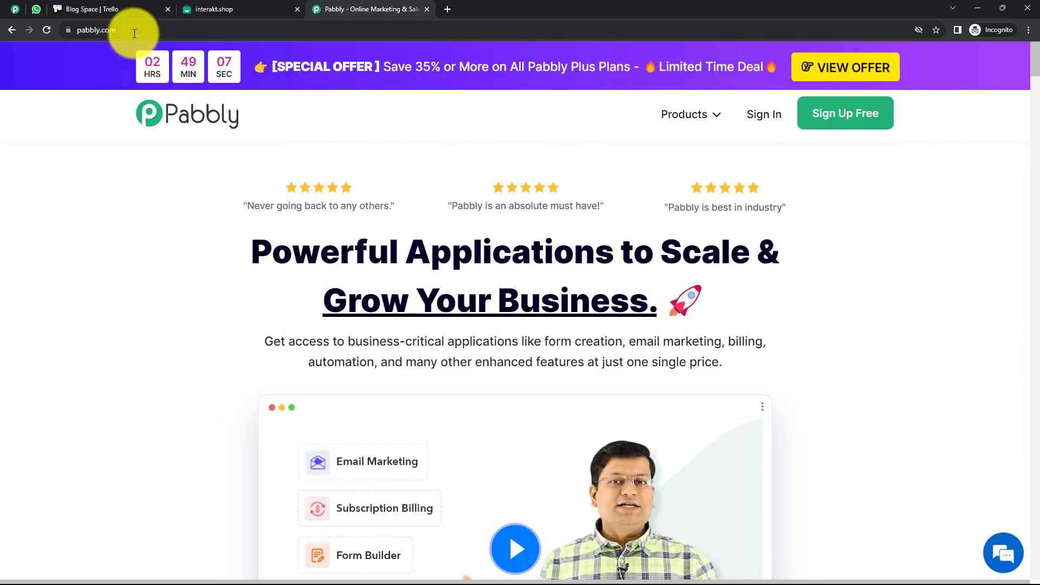
pyautogui.click(103, 29)
pyautogui.click(306, 145)
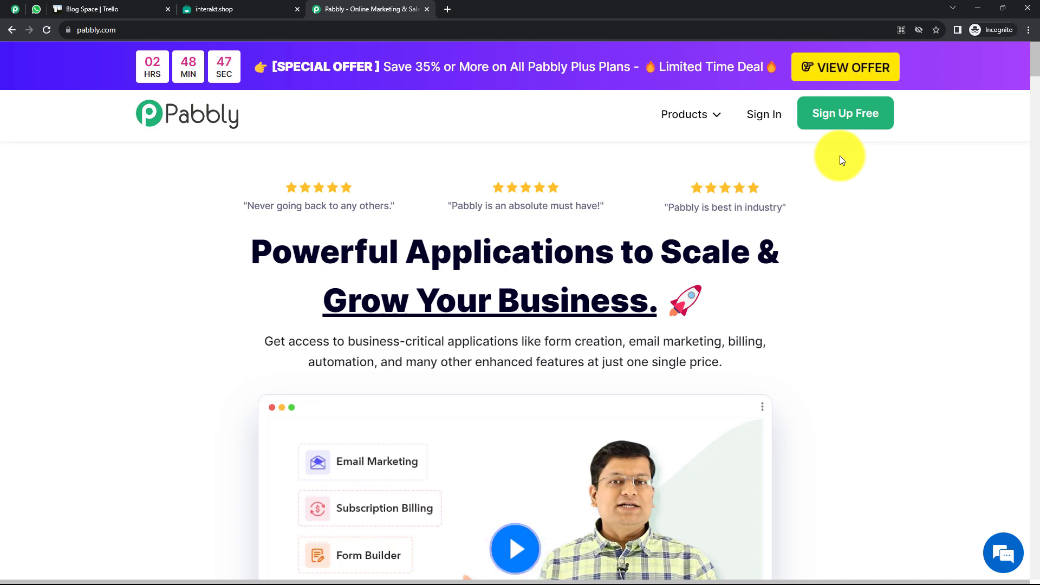
# Sign in, launch Pabbly Connect and start a new workflow
pyautogui.click(768, 118)
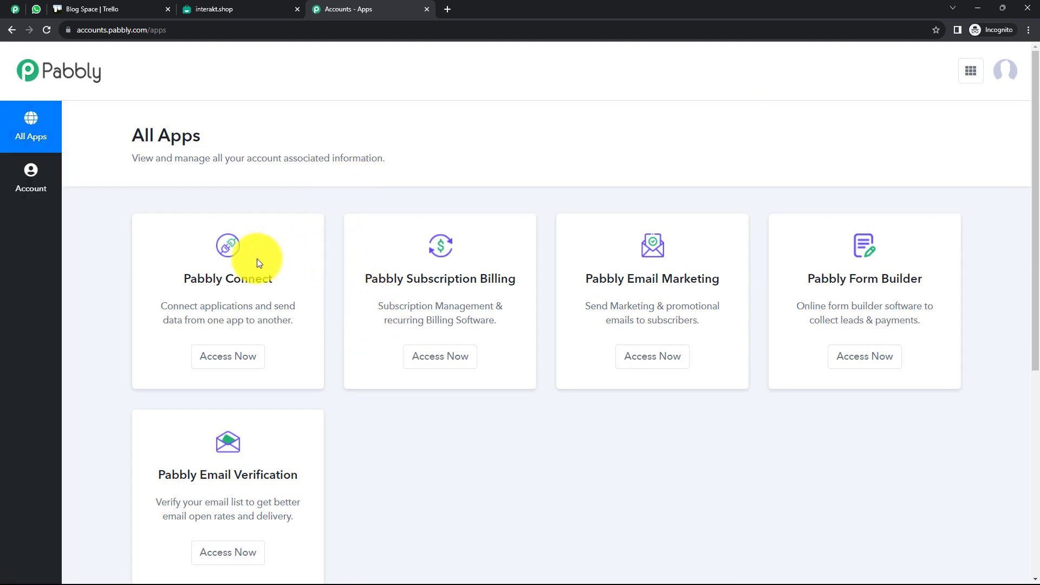
pyautogui.click(237, 355)
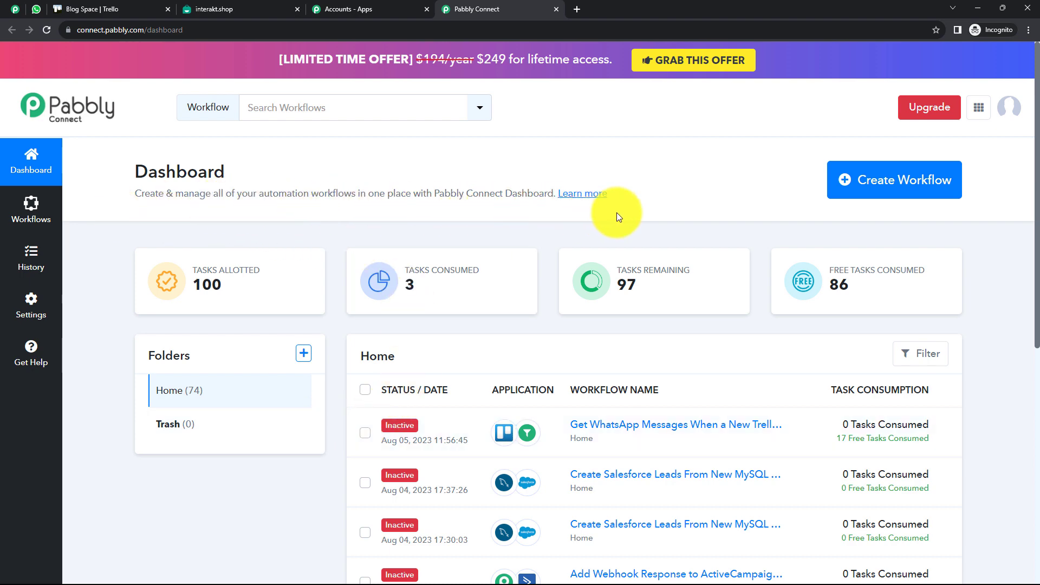
pyautogui.click(862, 192)
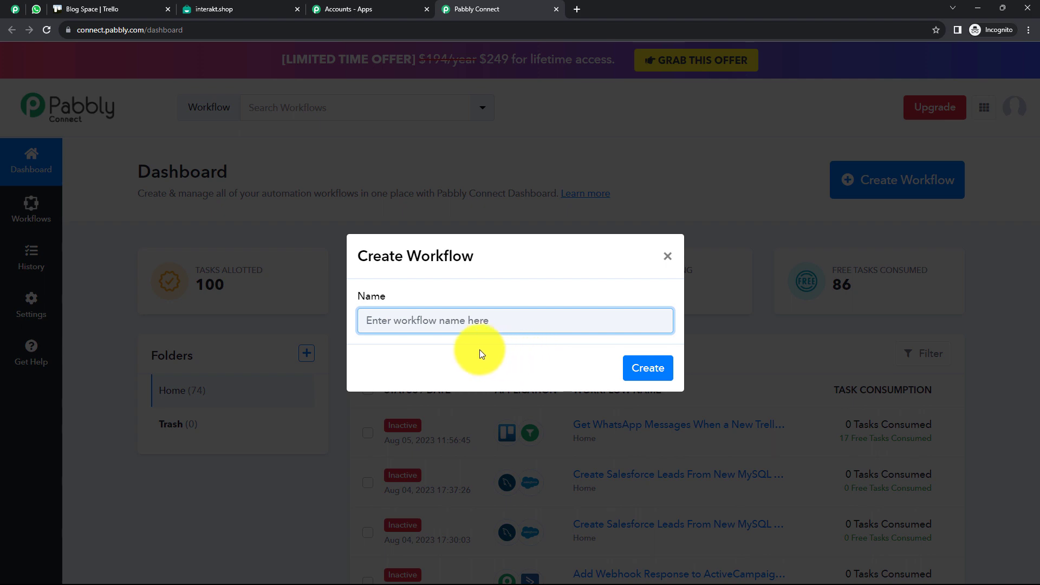
# Create a workflow named 'Get WhatsApp Messages When a New Trello Card is Added'
pyautogui.write('Get WhatsApp Messages When a New Trello Card is Added')
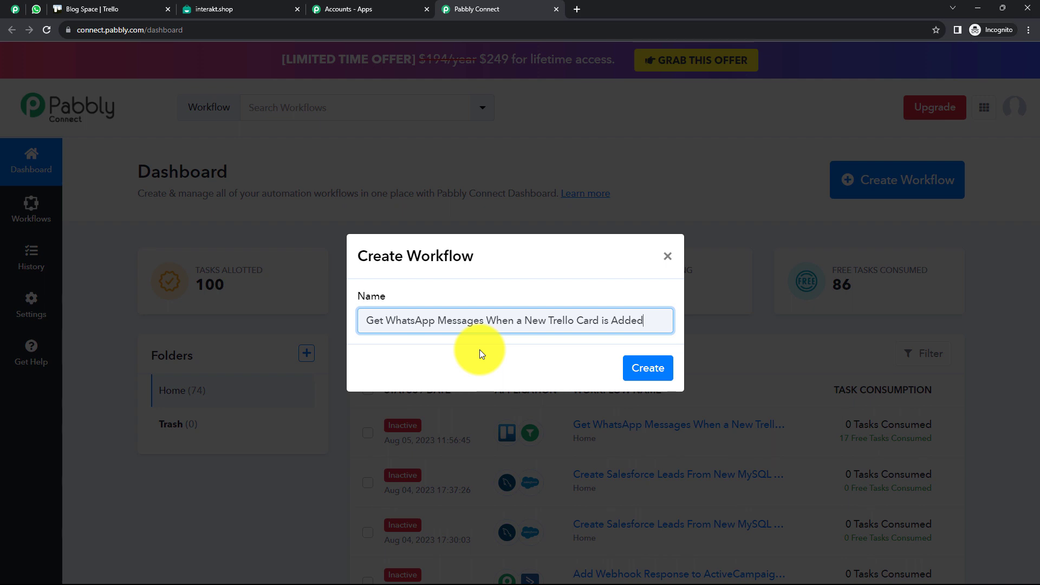
pyautogui.click(479, 346)
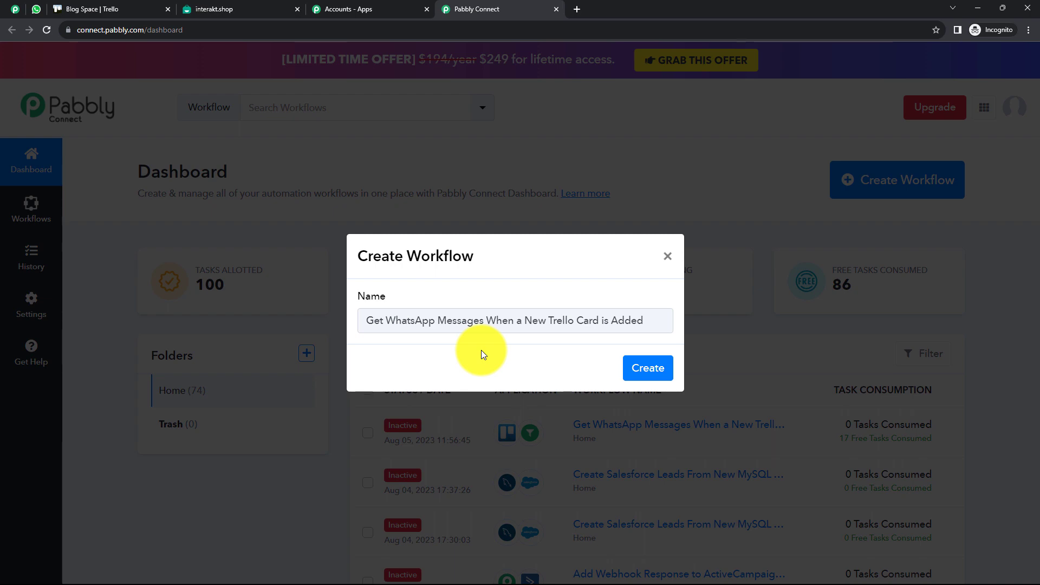
pyautogui.click(648, 368)
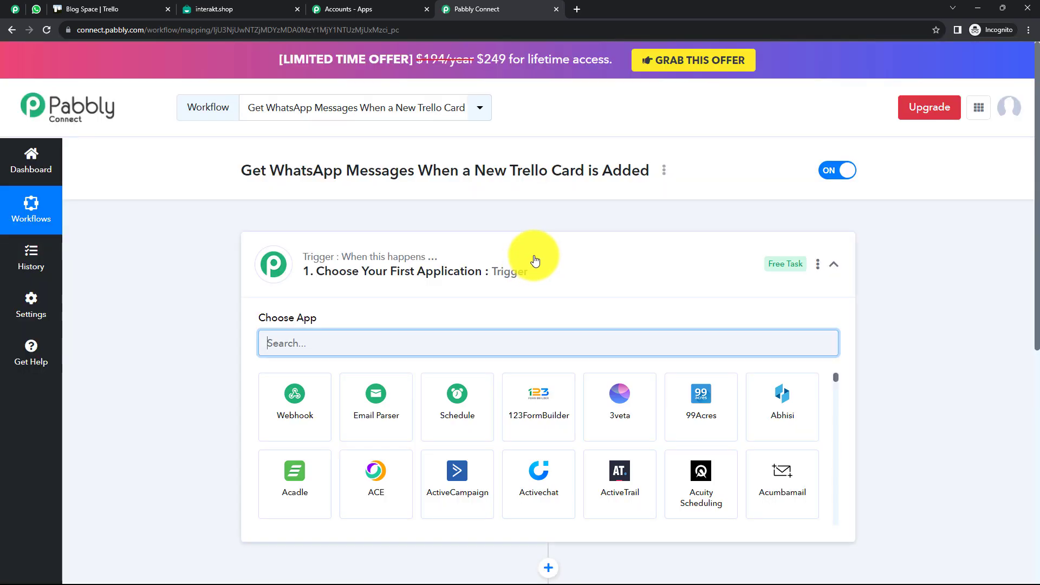
# Expand the trigger step and bring up its Choose App search
pyautogui.click(533, 260)
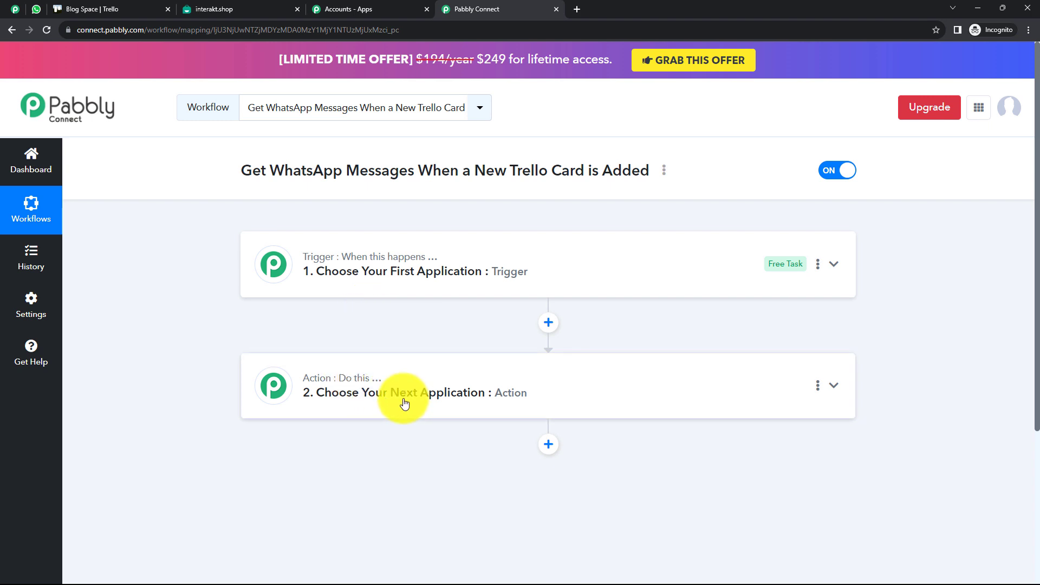
pyautogui.click(353, 278)
pyautogui.click(388, 279)
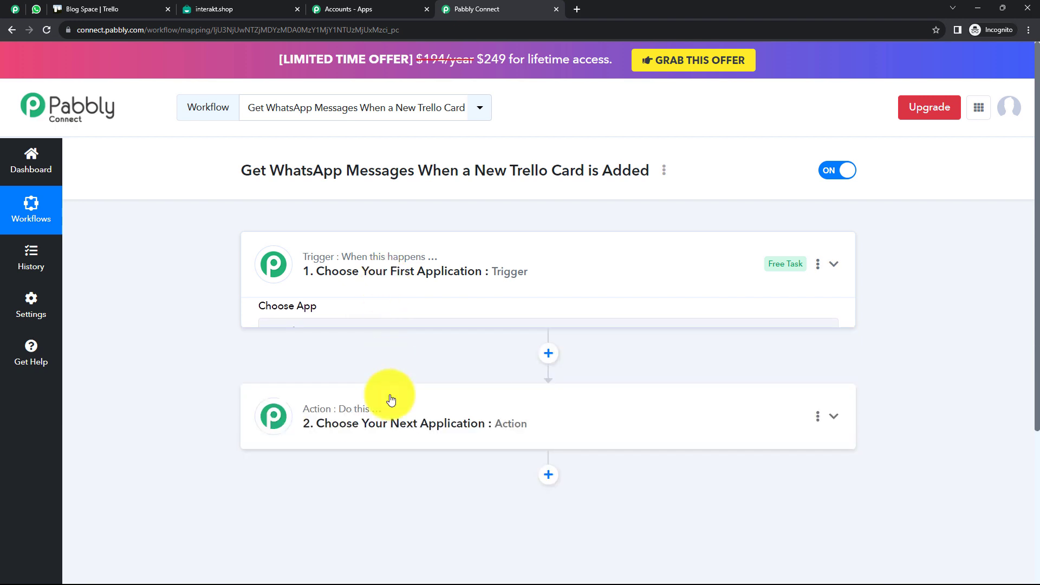
pyautogui.click(391, 404)
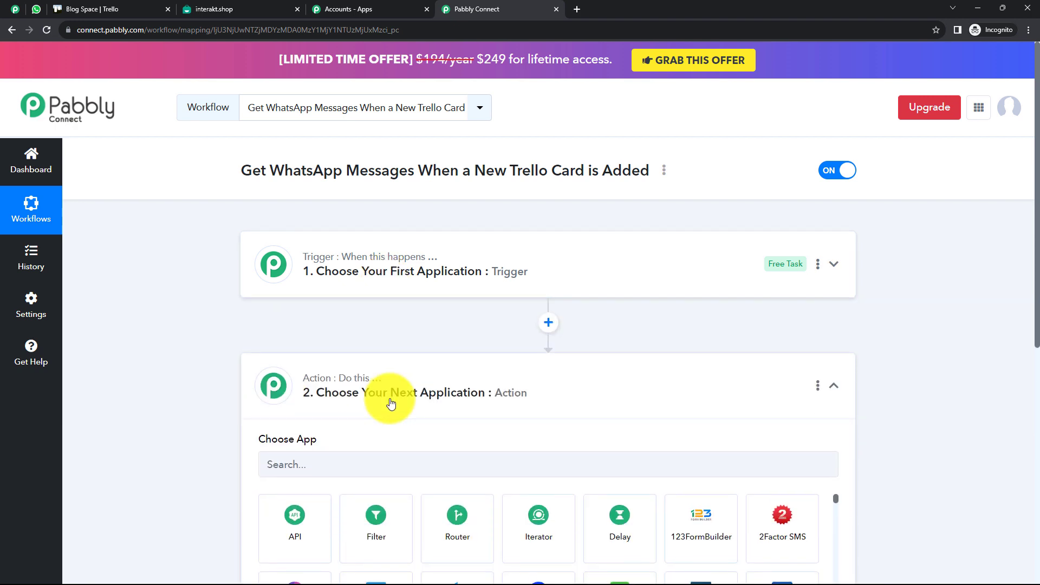
pyautogui.click(391, 404)
pyautogui.click(385, 282)
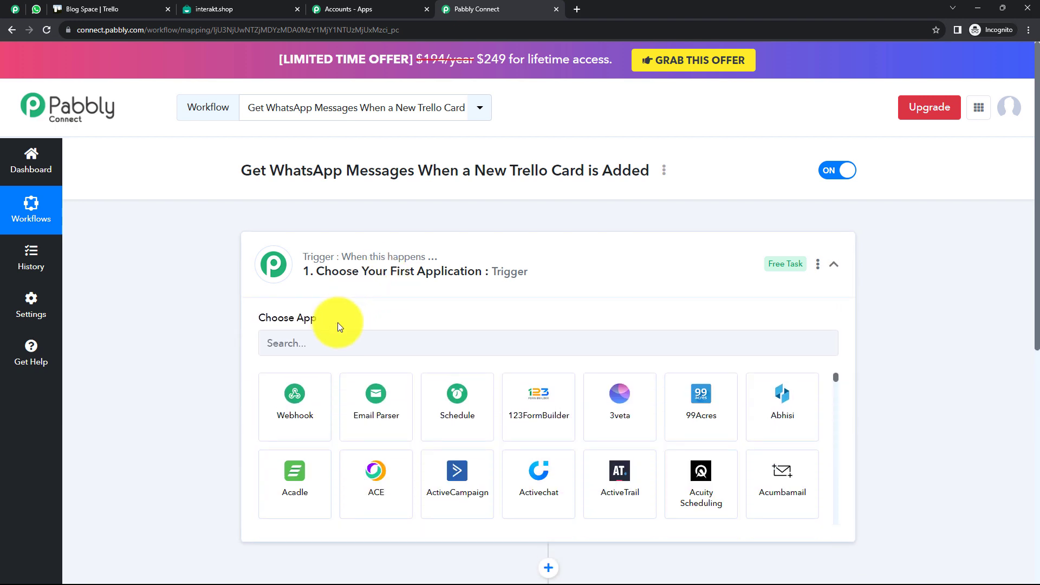
pyautogui.click(327, 341)
# Make Trello's New Card event the trigger and open the account connection panel
pyautogui.write('Trello')
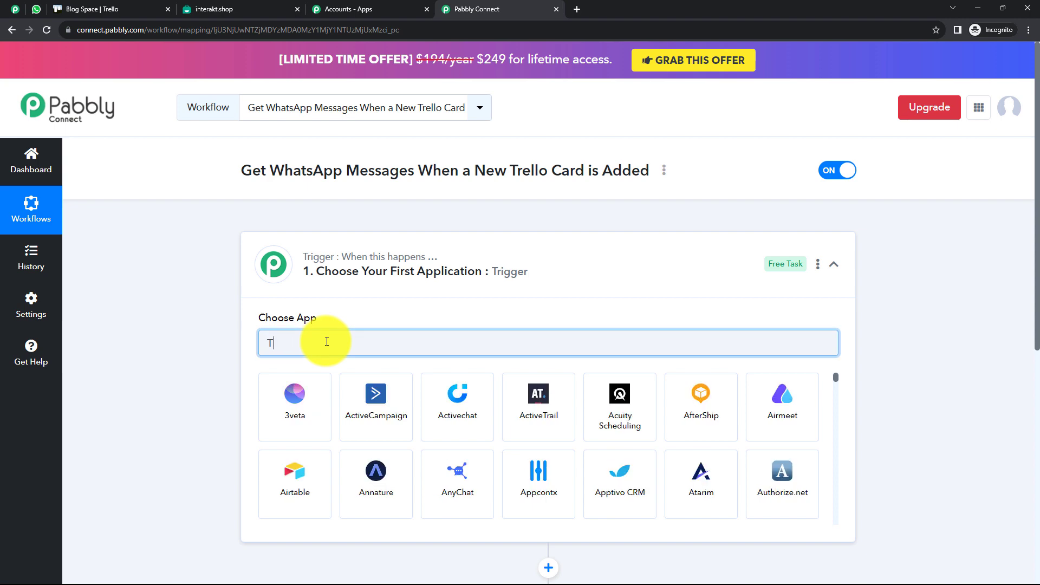
pyautogui.click(314, 395)
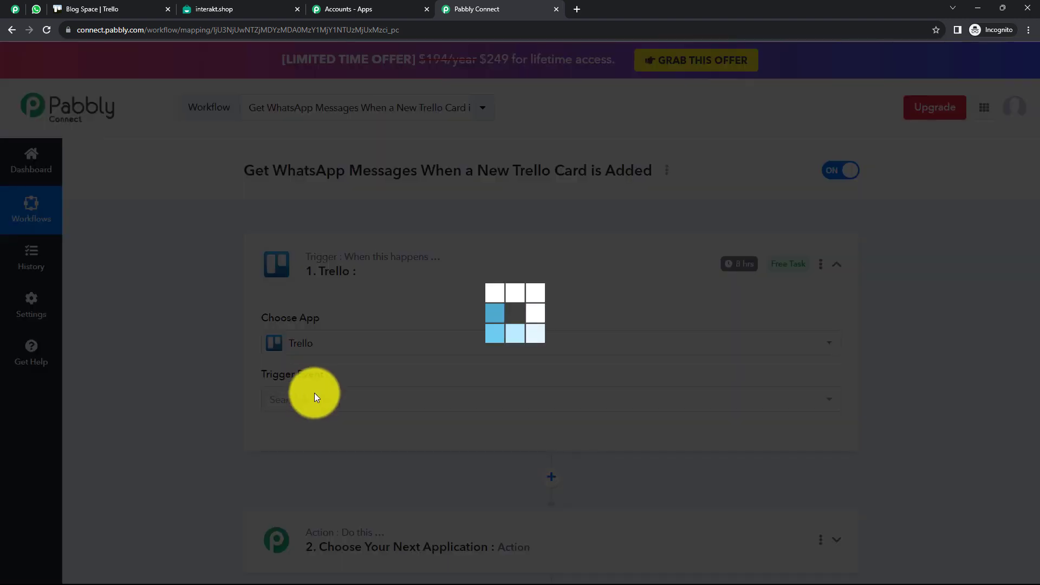
pyautogui.click(320, 397)
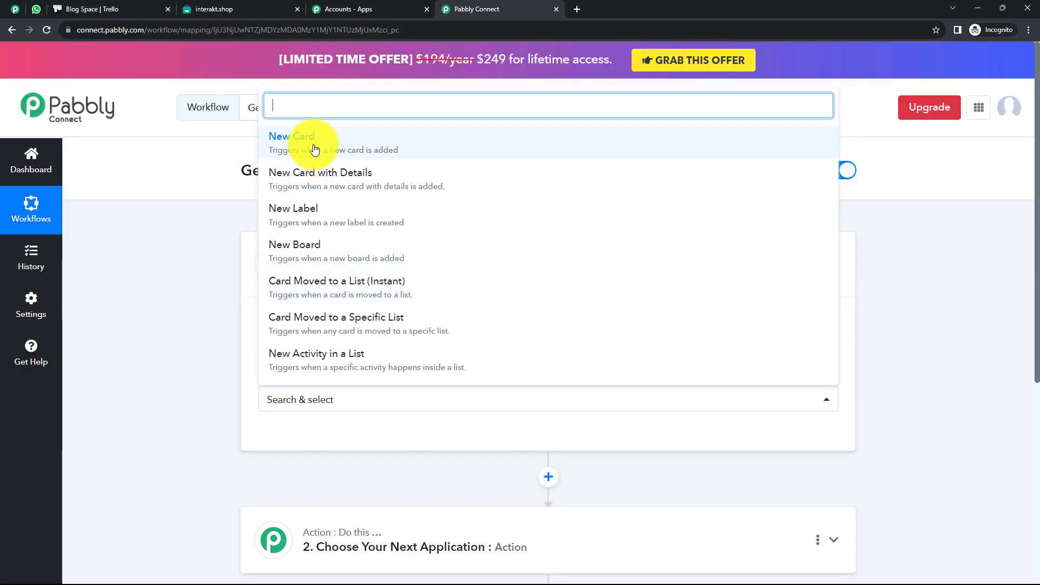
pyautogui.click(436, 147)
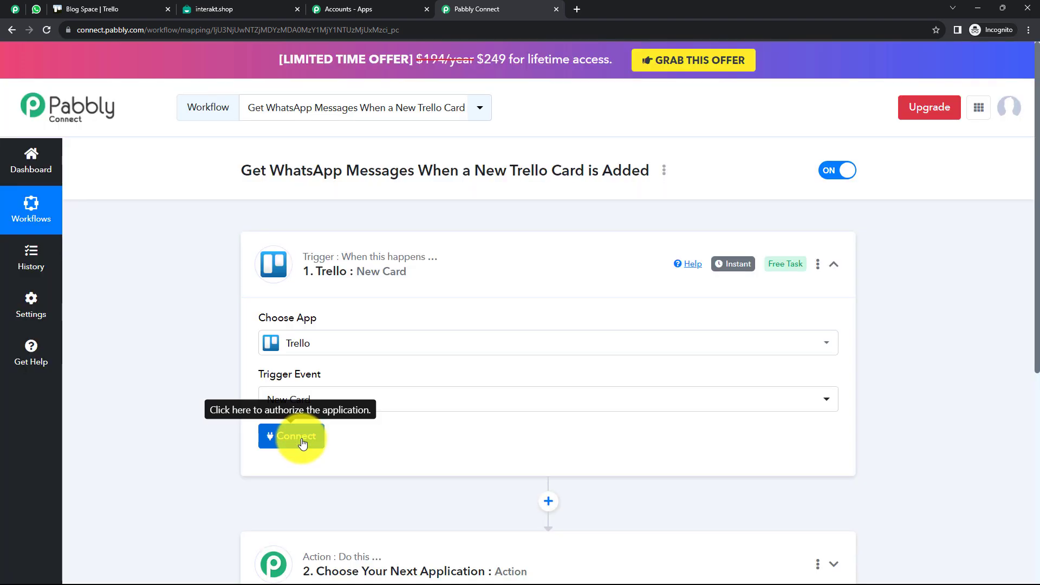
pyautogui.click(297, 436)
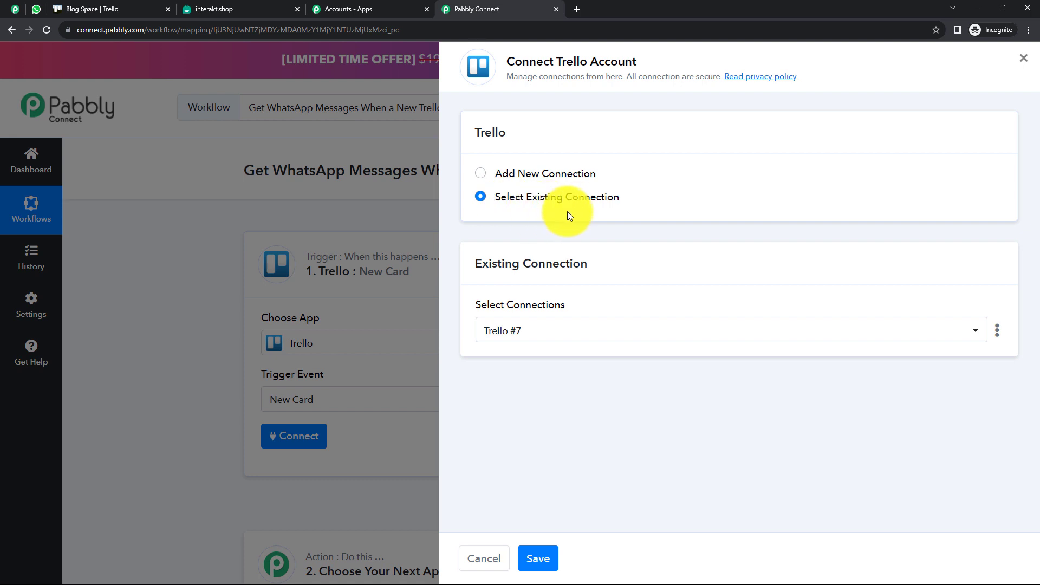
# Start a new Trello connection and open Trello's API key page from its 'here' link
pyautogui.click(481, 174)
pyautogui.scroll(-1, 569, 260)
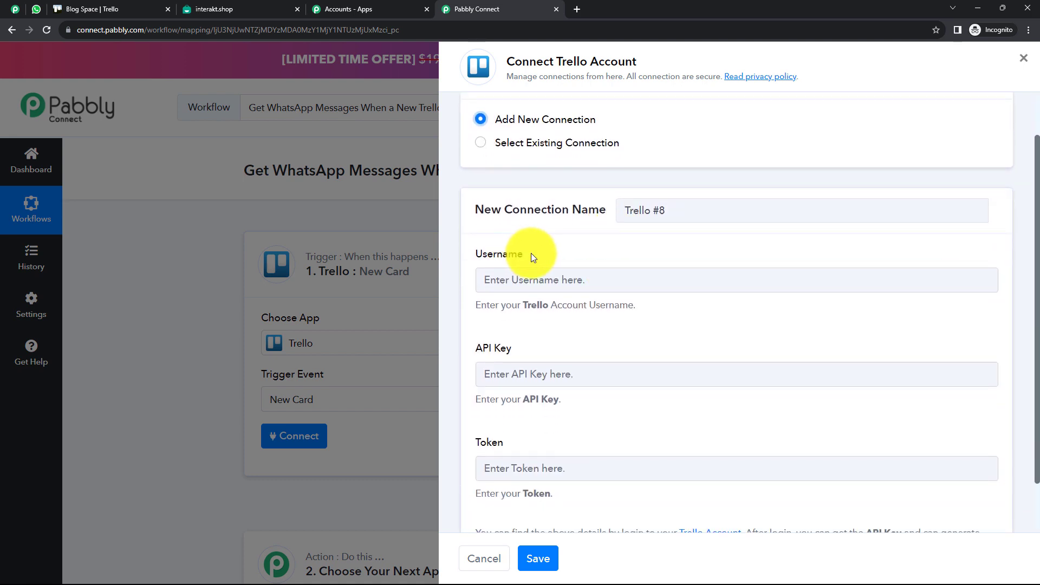
pyautogui.scroll(-1, 538, 275)
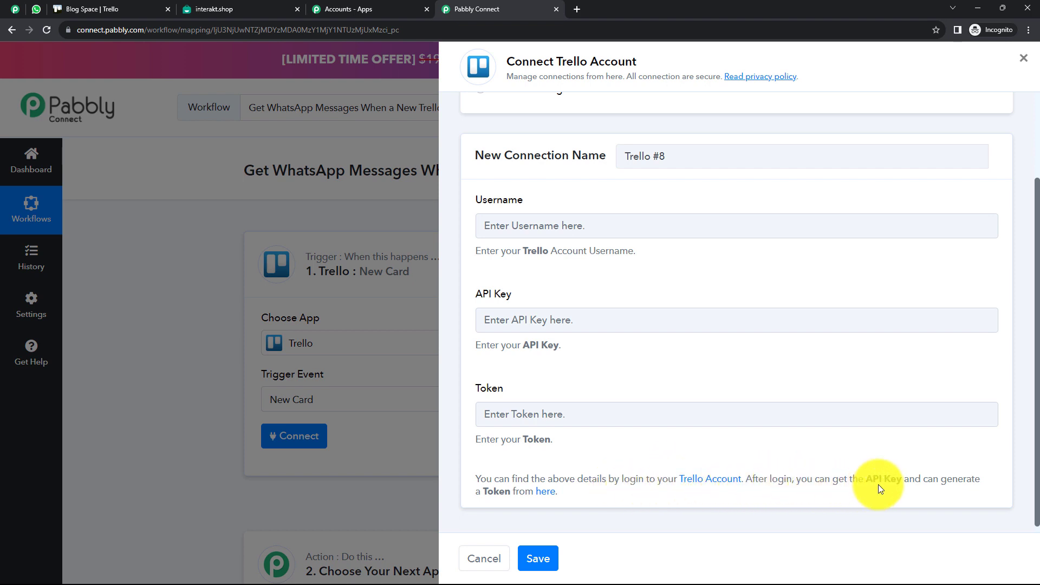
pyautogui.click(550, 499)
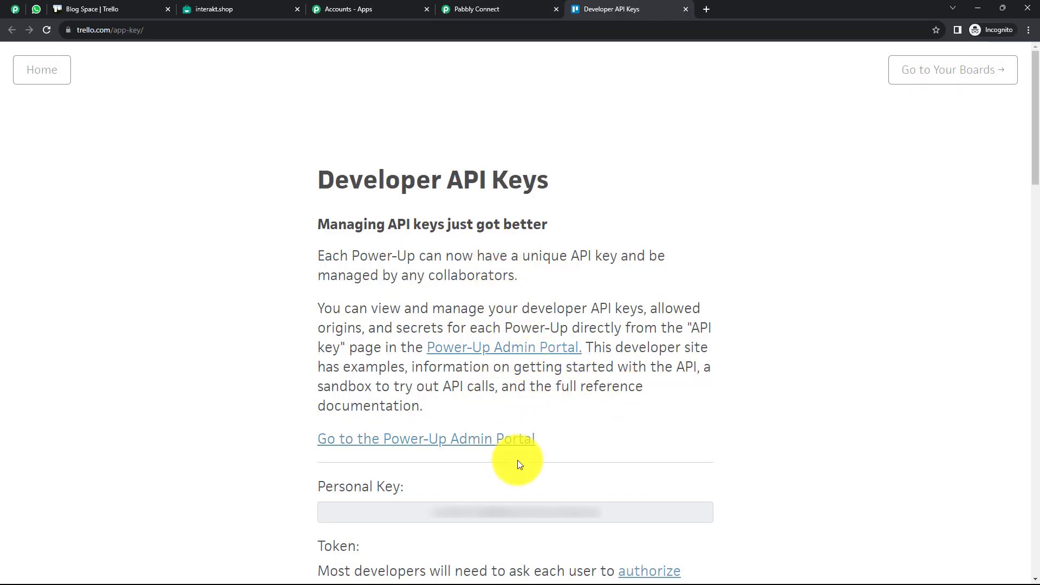
# Review the Personal Key and Token section on Trello's Developer API Keys page, then close it
pyautogui.moveTo(609, 512); pyautogui.dragTo(424, 518)
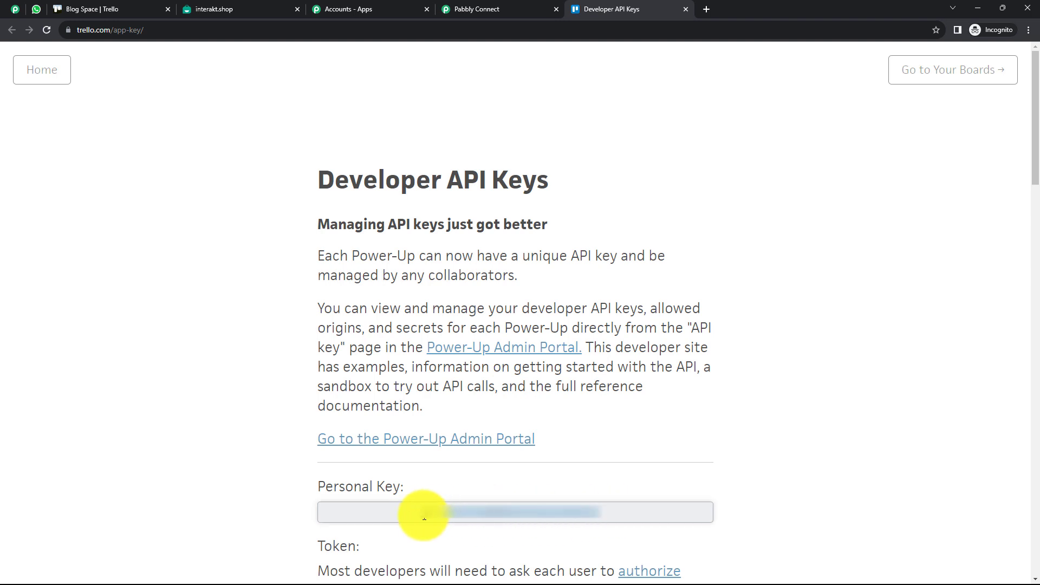
pyautogui.click(669, 436)
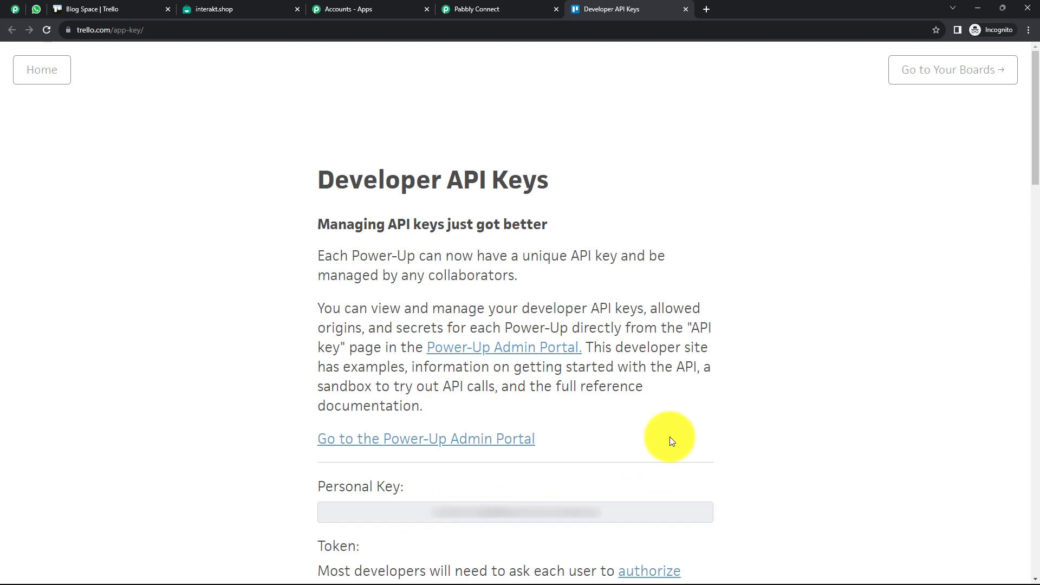
pyautogui.scroll(-5, 617, 390)
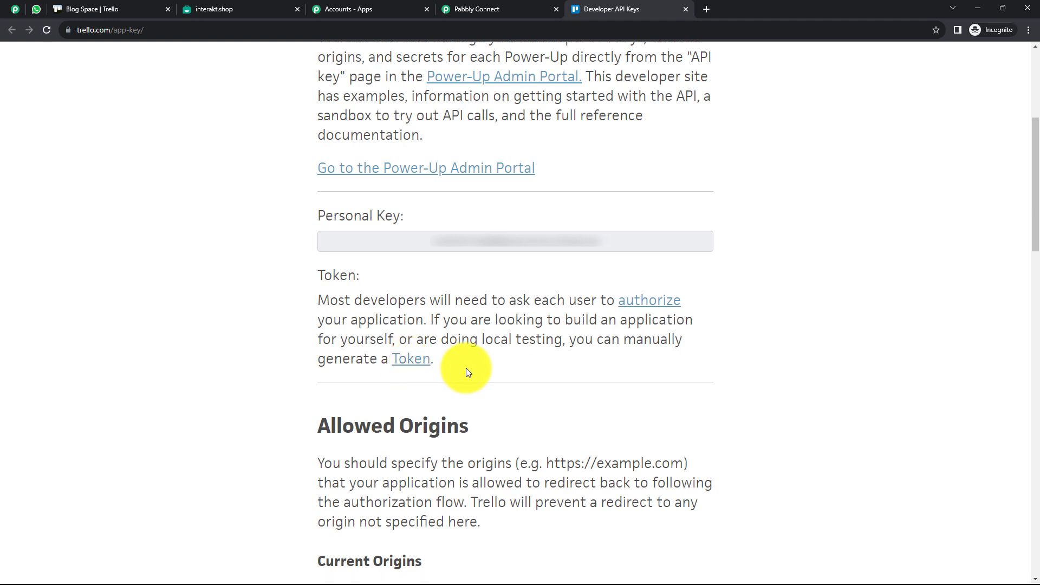
pyautogui.click(685, 8)
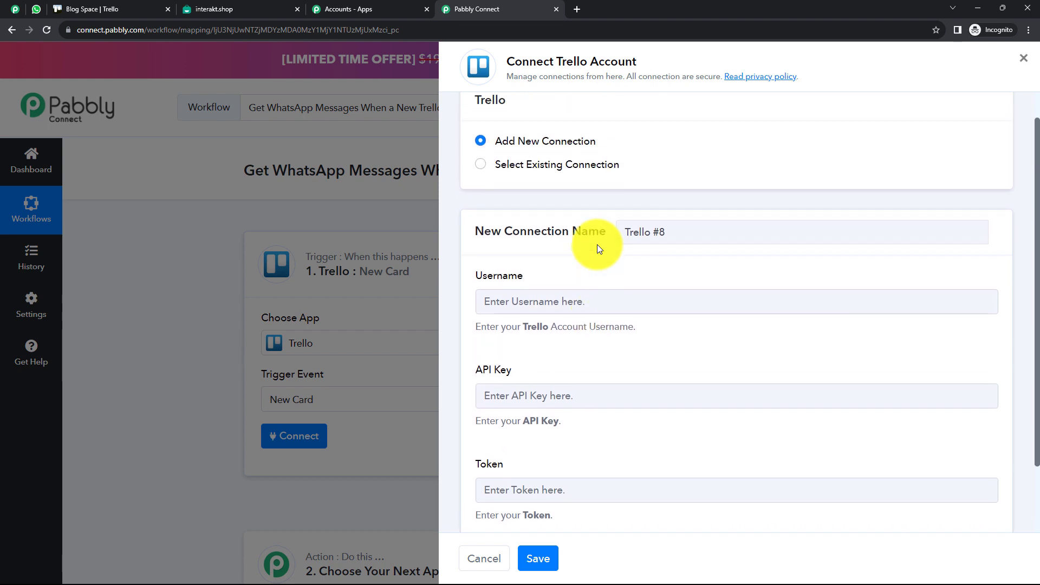
# Connect the trigger using the existing Trello #7 account
pyautogui.scroll(1, 597, 245)
pyautogui.click(483, 199)
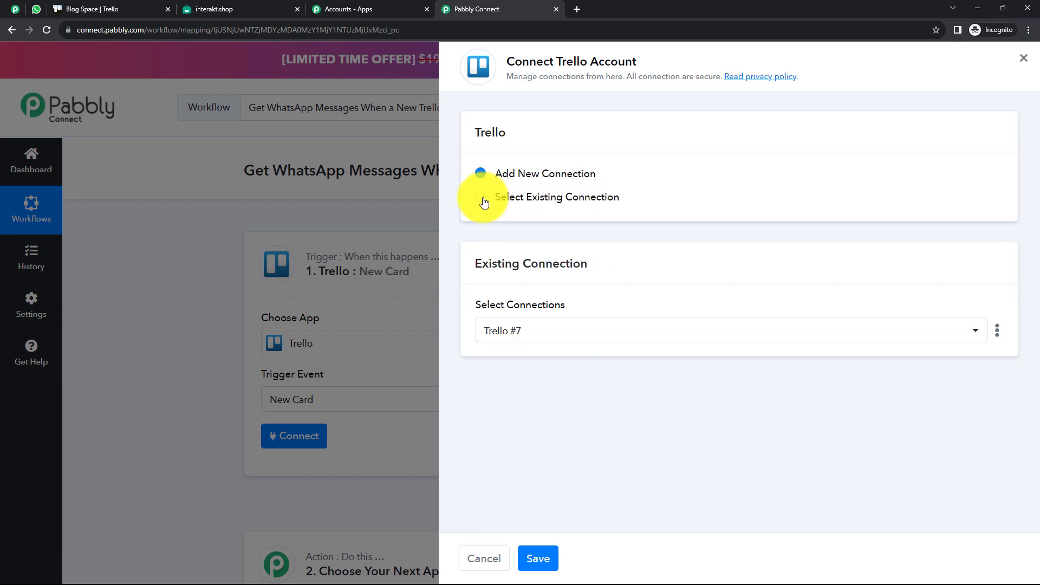
pyautogui.click(543, 558)
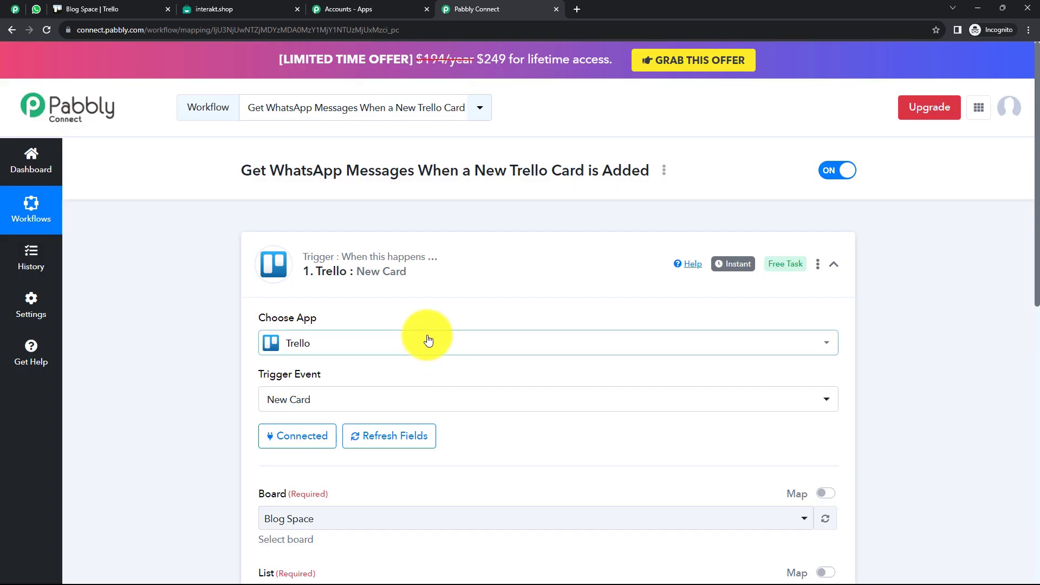
# Keep Blog Space as the trigger's Trello board
pyautogui.scroll(-2, 424, 336)
pyautogui.scroll(-1, 428, 339)
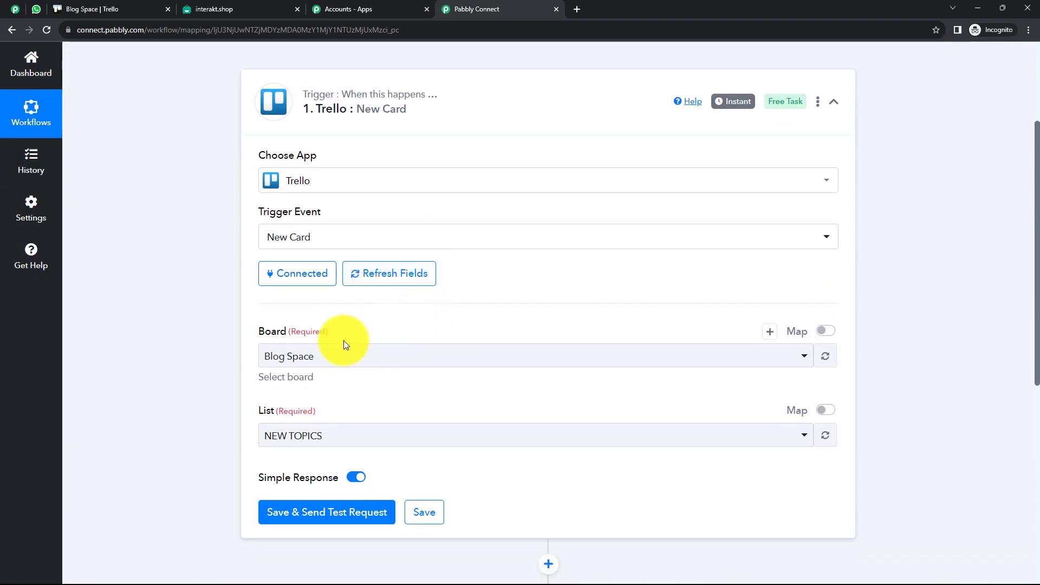
pyautogui.click(419, 358)
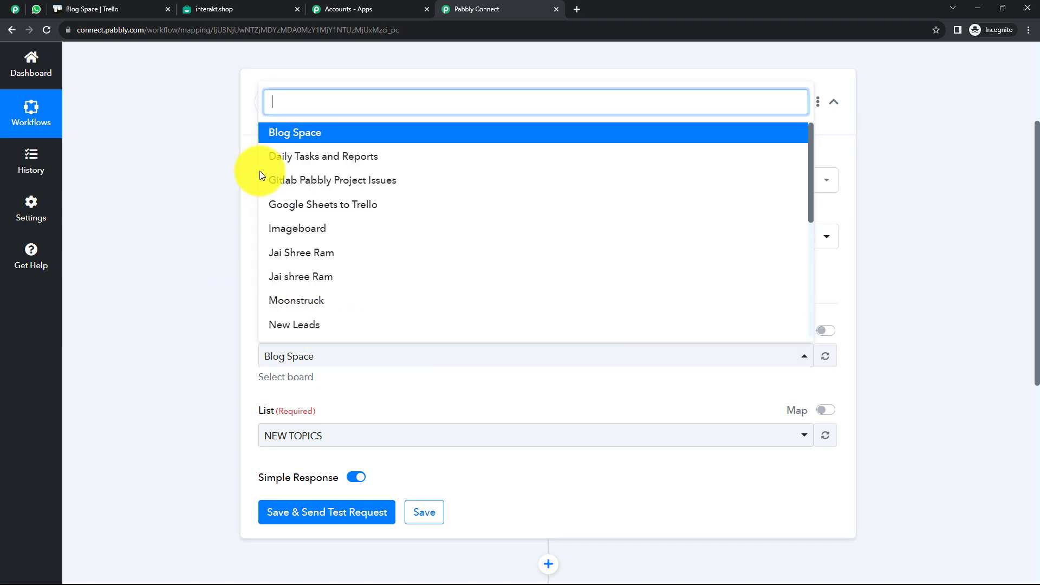
pyautogui.click(225, 182)
pyautogui.scroll(-2, 348, 325)
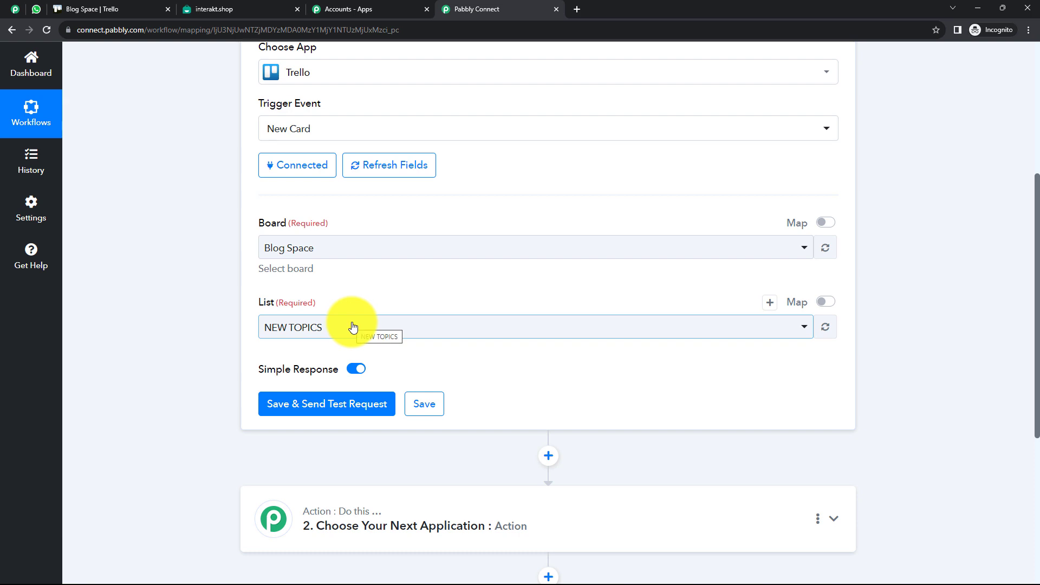
pyautogui.click(328, 253)
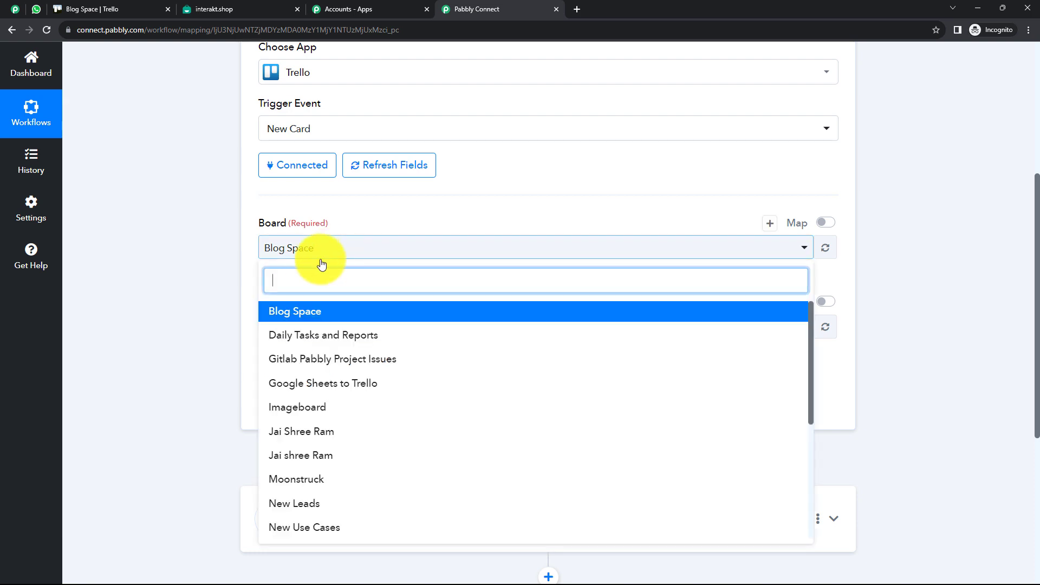
pyautogui.click(335, 320)
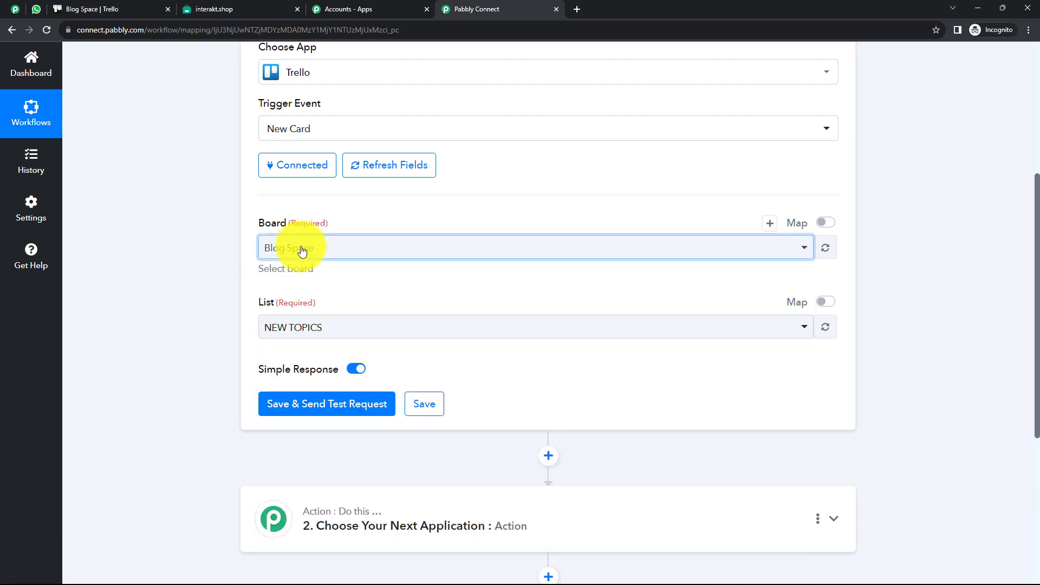
# Watch the Monthly Task list, then save and send a test request
pyautogui.click(341, 326)
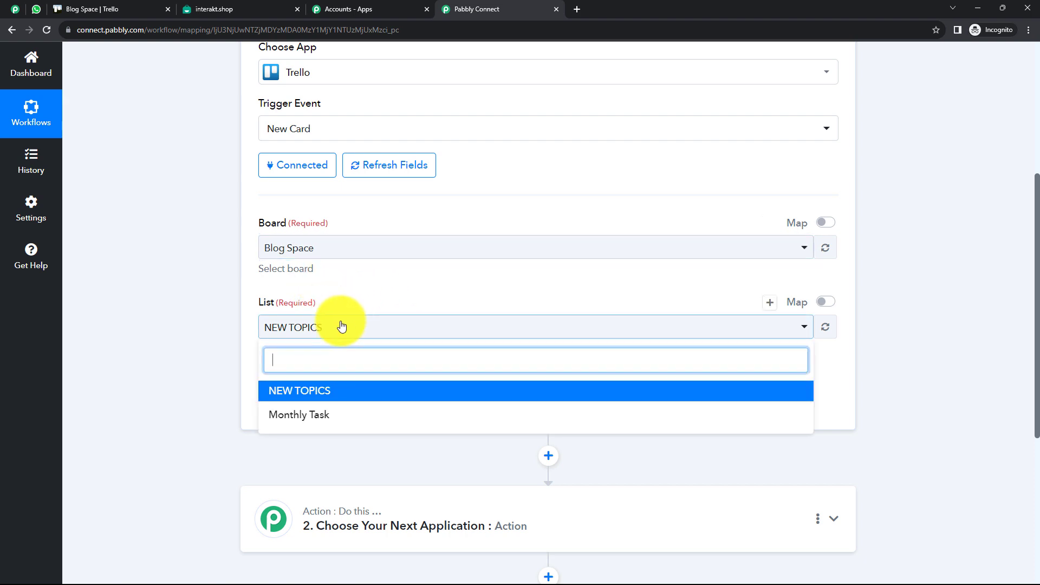
pyautogui.click(325, 417)
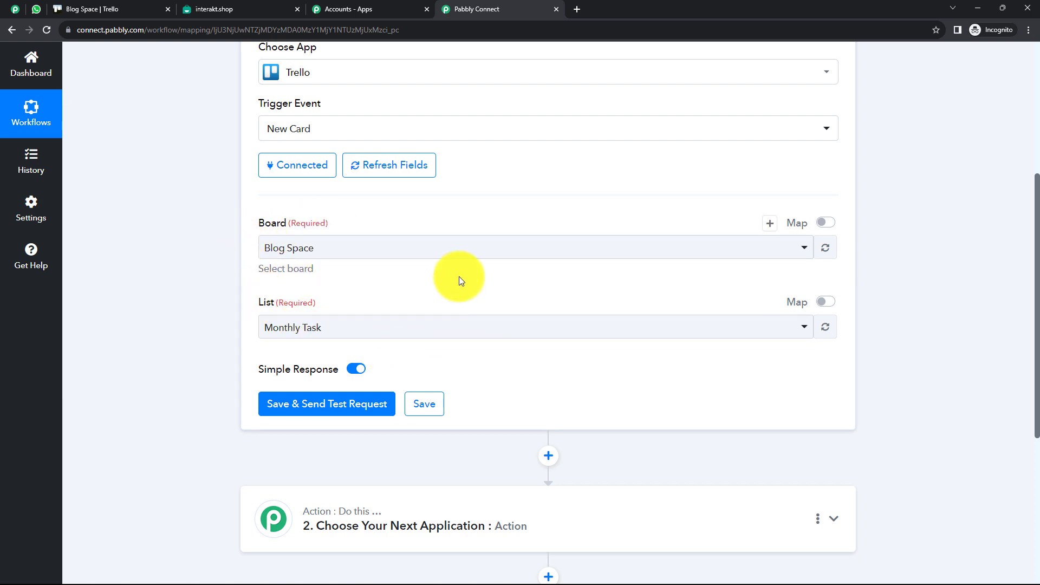
pyautogui.click(471, 248)
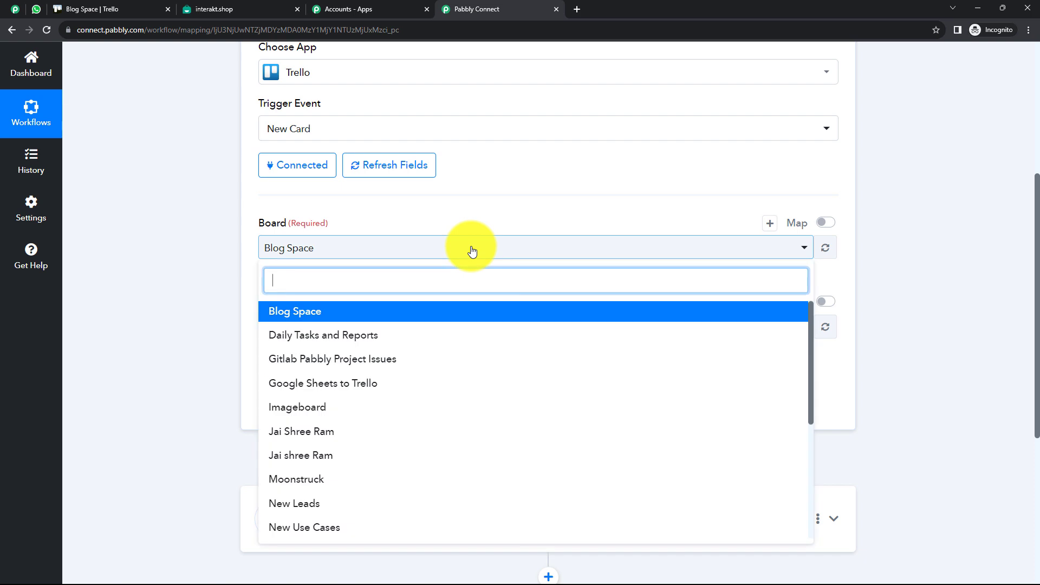
pyautogui.click(472, 250)
pyautogui.click(472, 250)
pyautogui.click(472, 250)
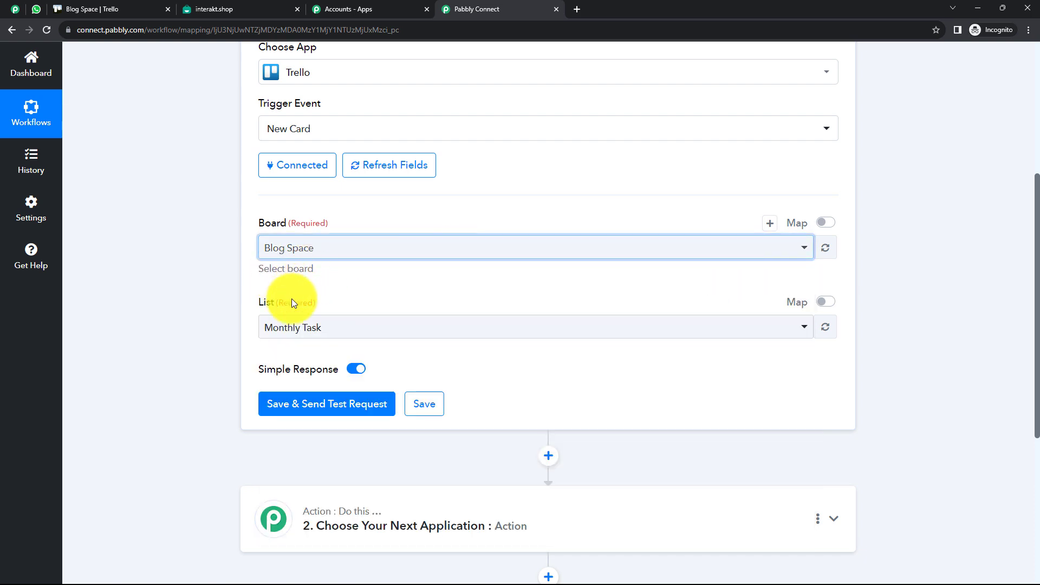
pyautogui.click(324, 402)
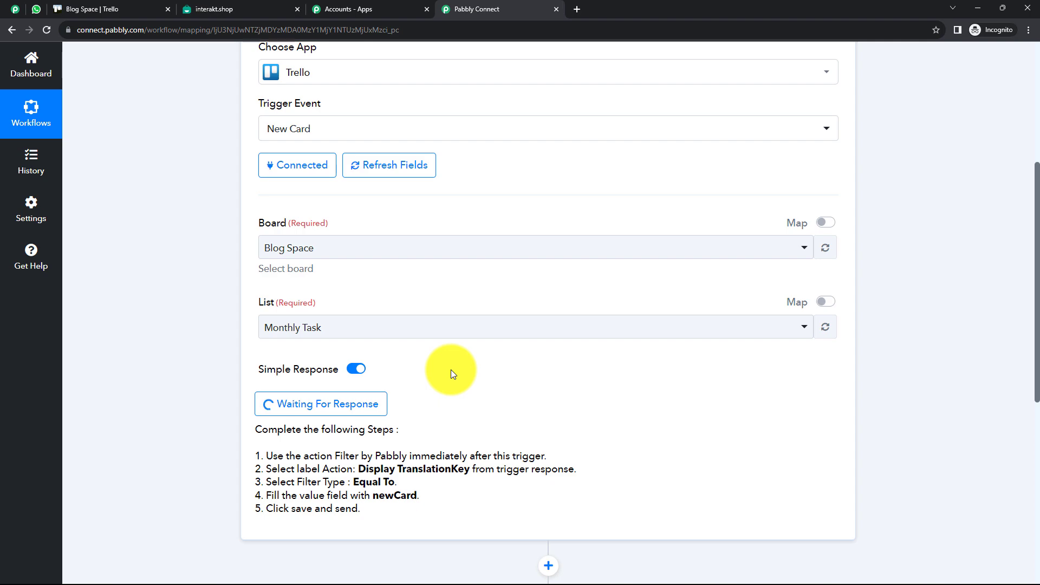
pyautogui.click(124, 12)
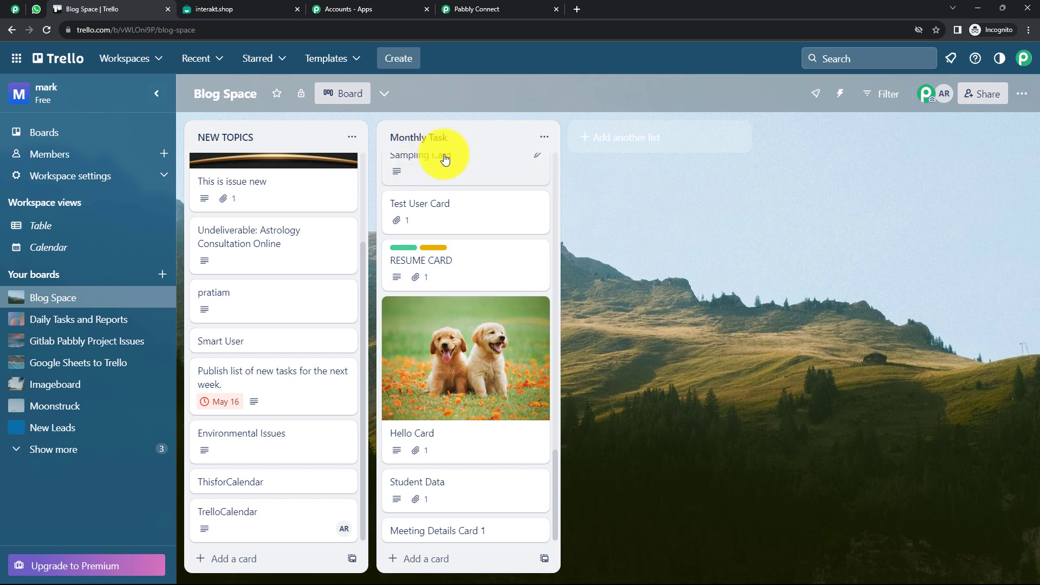
# Add a card 'Travelling Card 1' to Trello's Monthly Task list, then return to Pabbly Connect
pyautogui.click(439, 560)
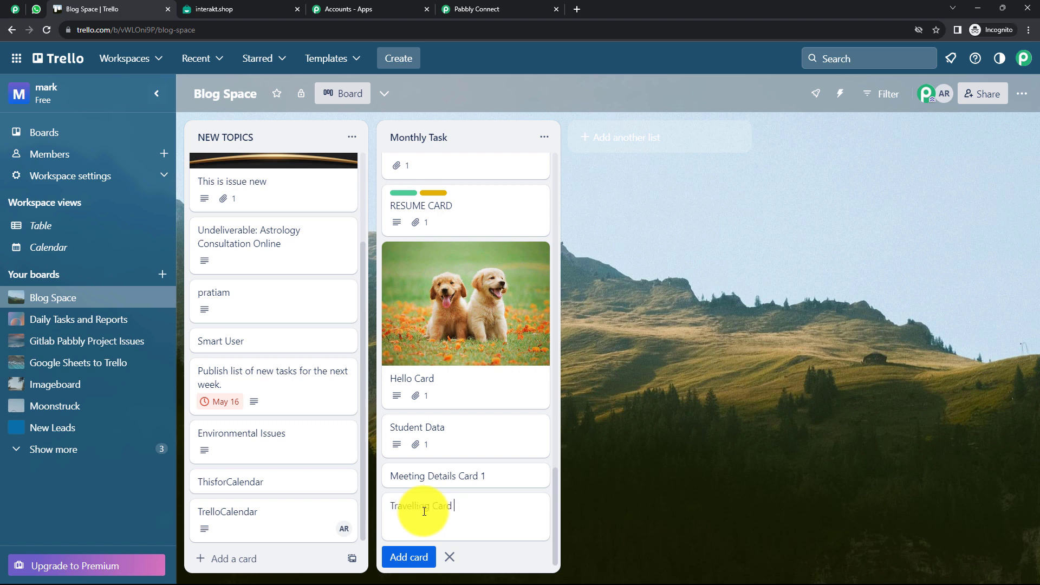
pyautogui.press('Return')
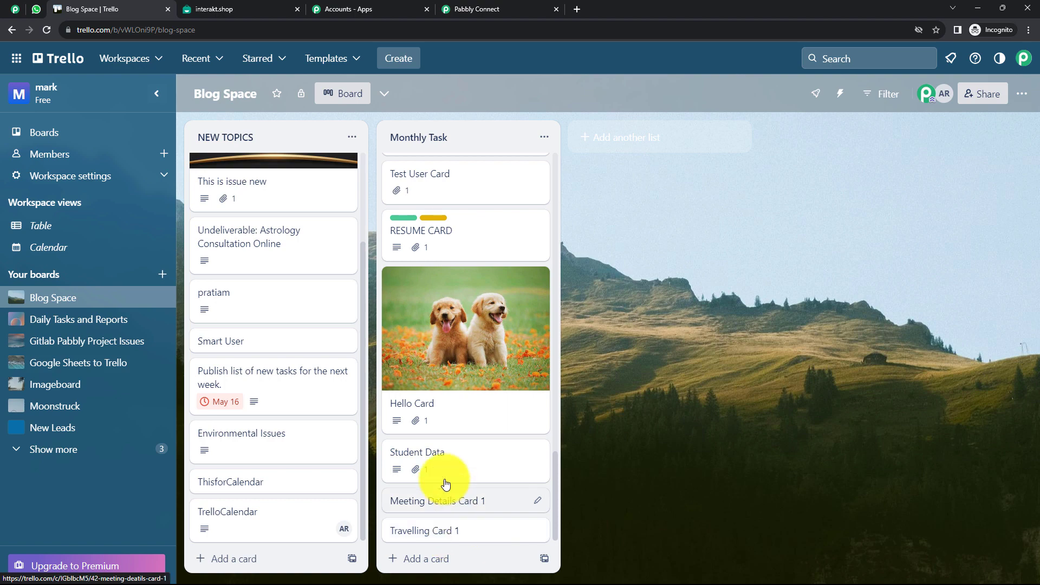
pyautogui.click(485, 8)
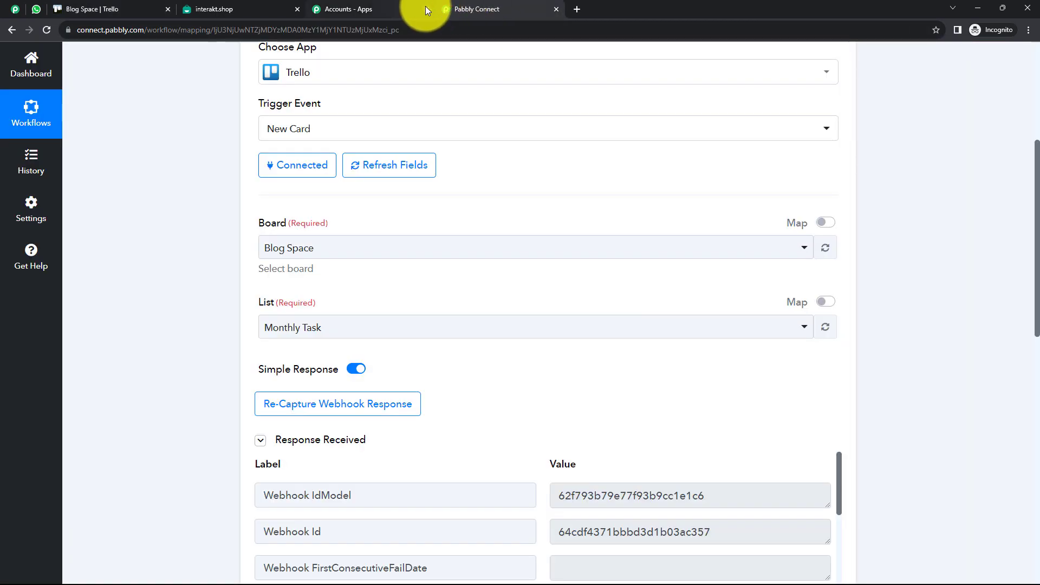
# Close the Accounts - Apps tab and confirm the response's Action Type is createCard
pyautogui.click(427, 8)
pyautogui.scroll(-4, 531, 223)
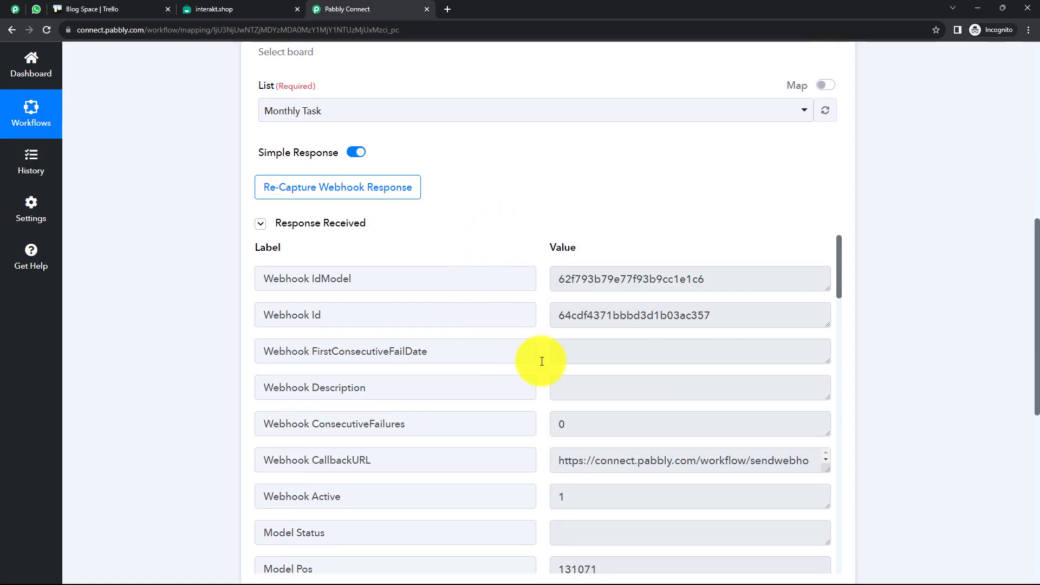
pyautogui.scroll(-2, 631, 382)
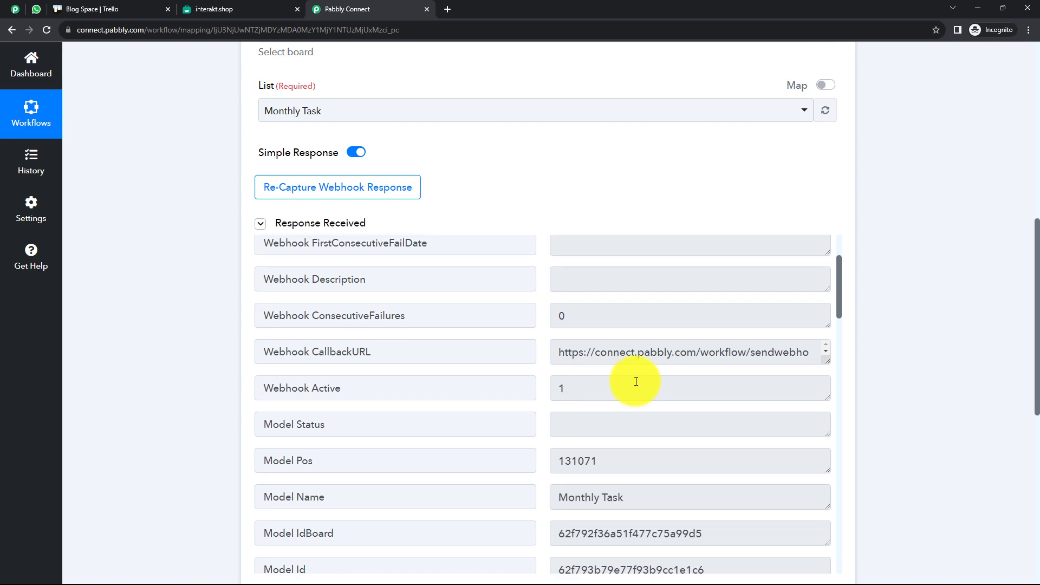
pyautogui.scroll(-2, 525, 400)
pyautogui.scroll(-2, 542, 431)
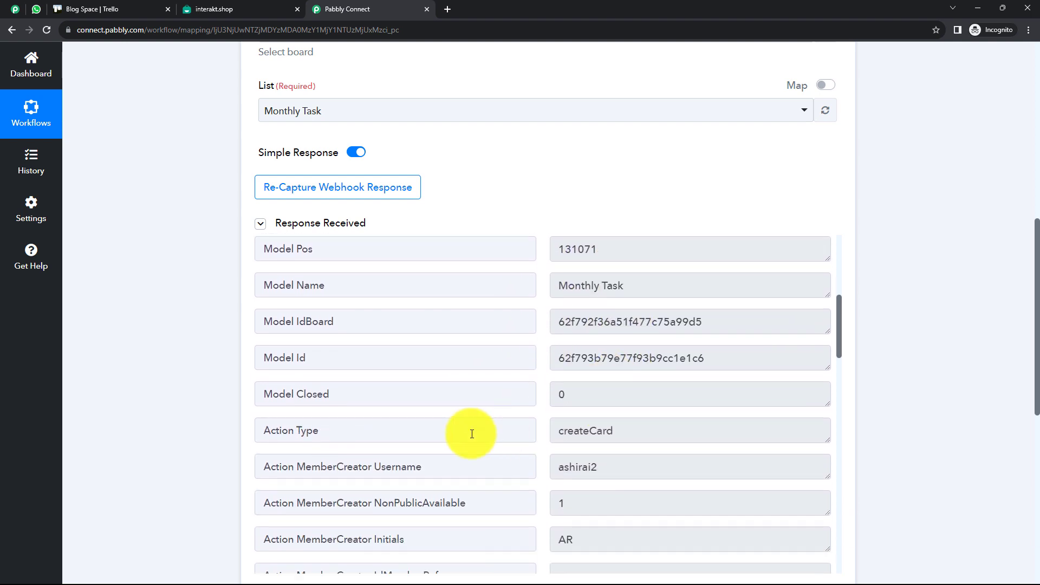
pyautogui.moveTo(622, 427); pyautogui.dragTo(563, 432)
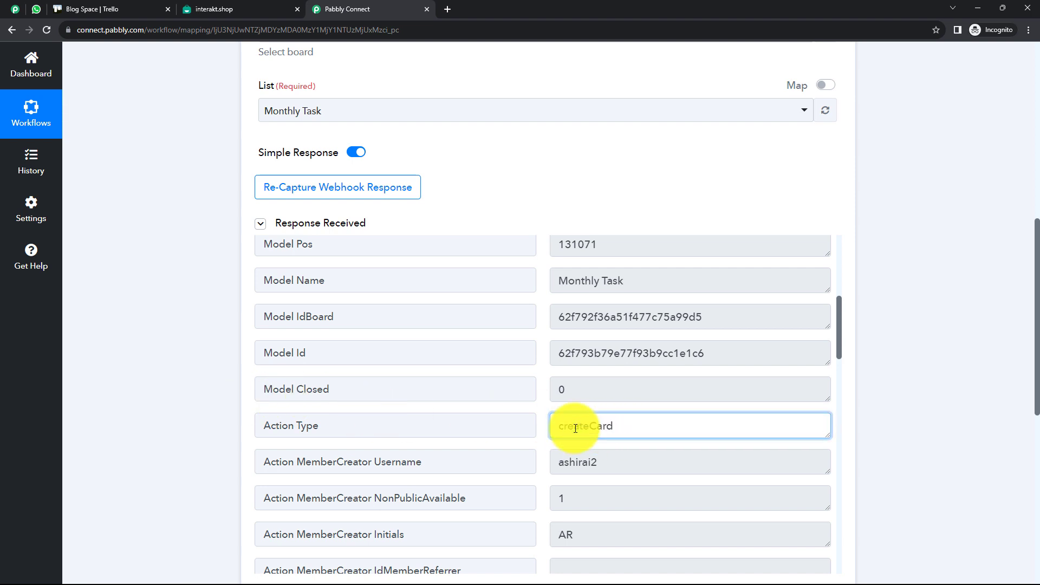
pyautogui.scroll(-8, 577, 431)
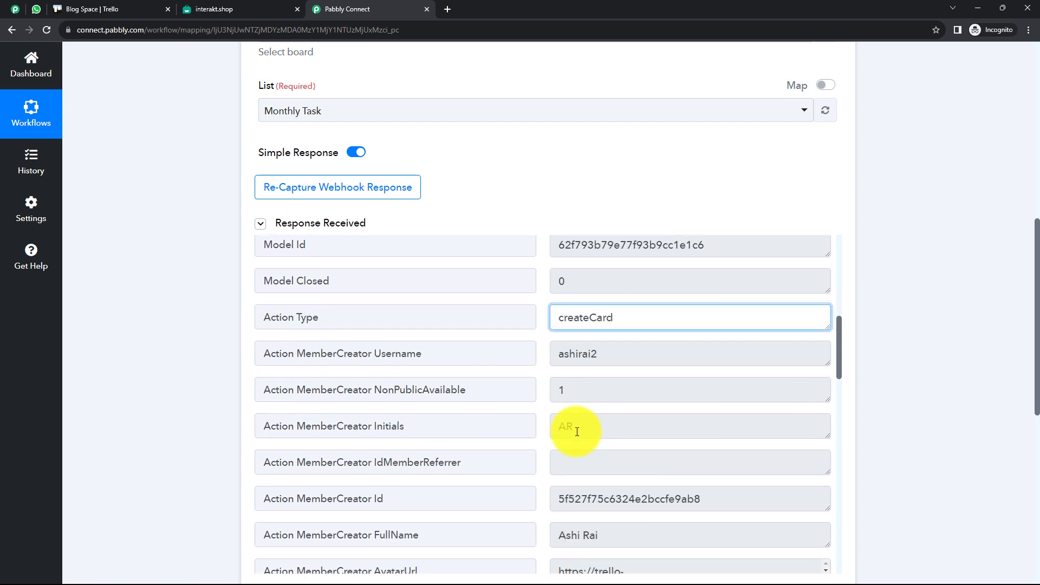
pyautogui.scroll(-6, 579, 430)
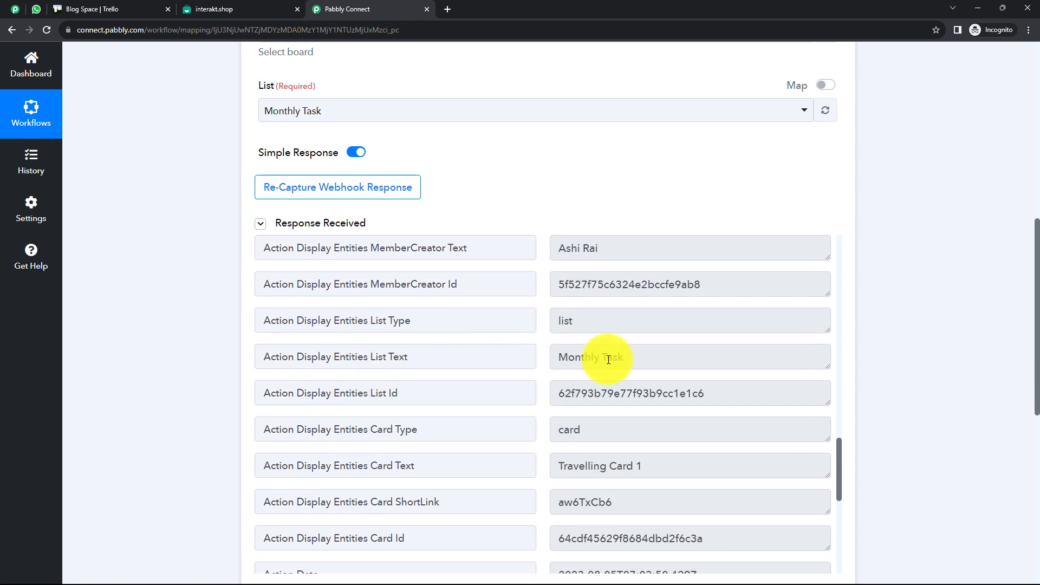
# Check the captured list name Monthly Task, card text and board name Blog Space
pyautogui.moveTo(623, 357); pyautogui.dragTo(580, 362)
pyautogui.scroll(-2, 580, 362)
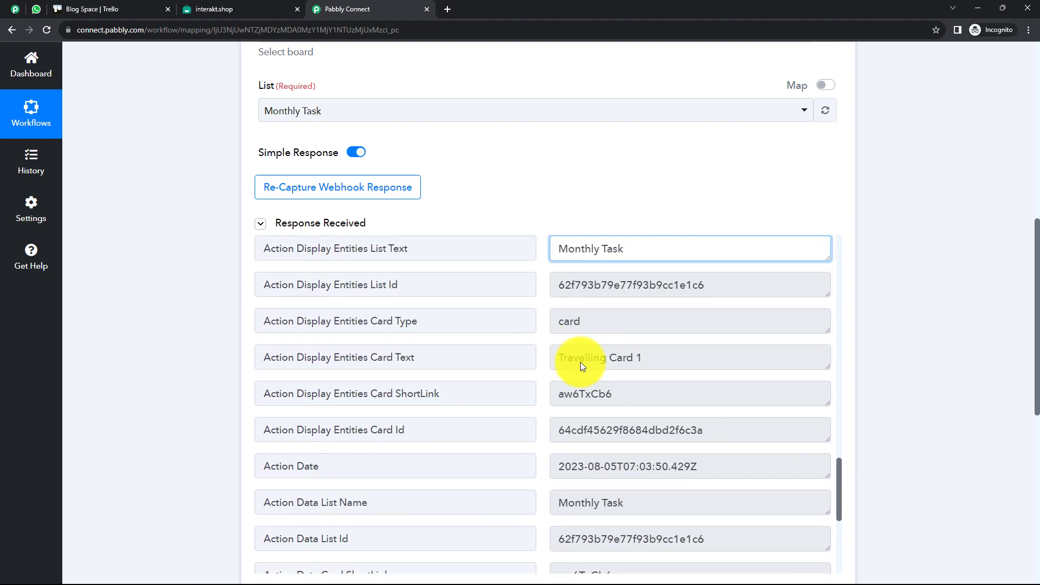
pyautogui.moveTo(657, 358); pyautogui.dragTo(563, 358)
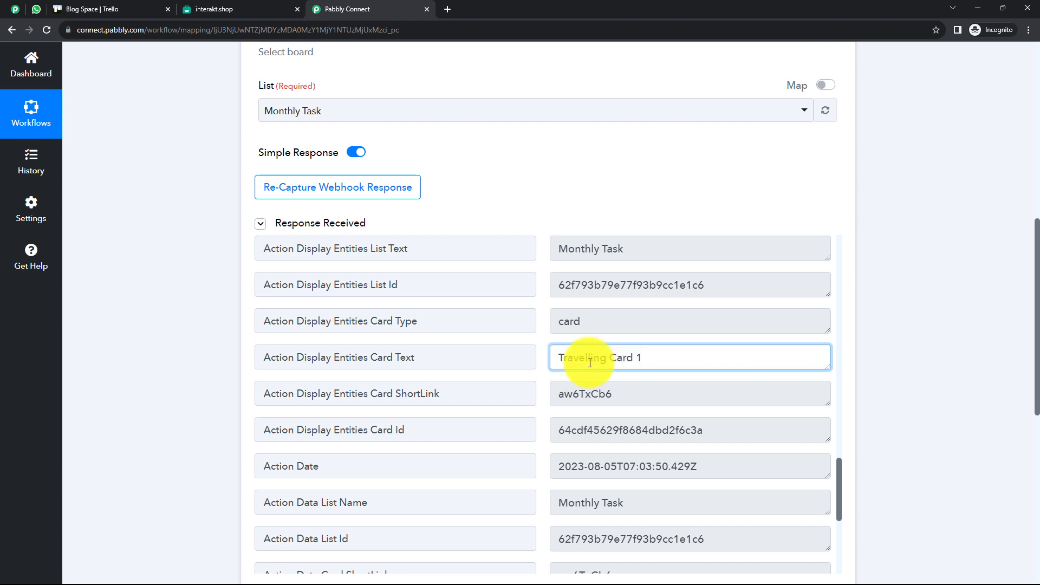
pyautogui.scroll(-5, 596, 379)
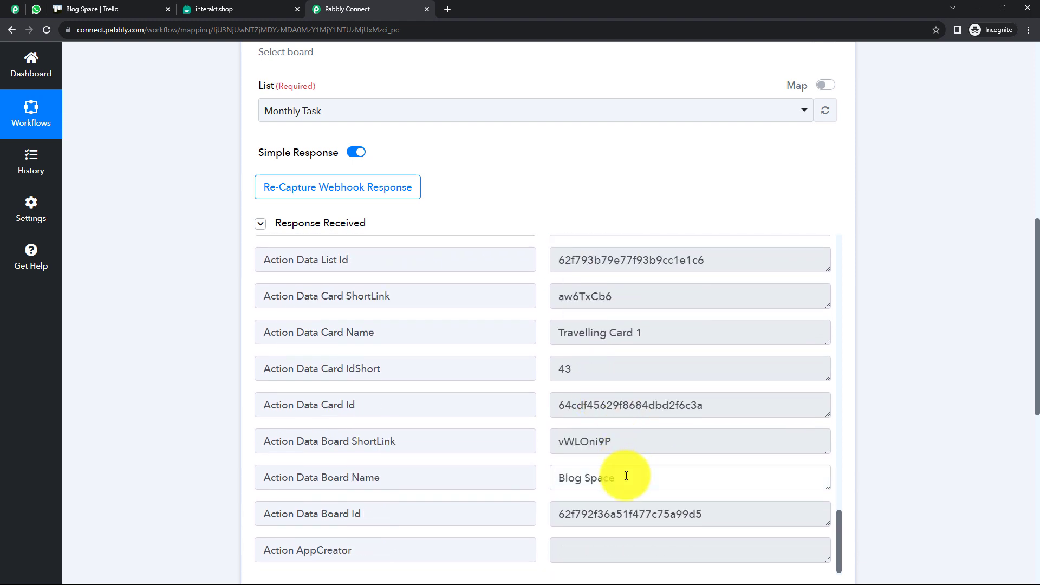
pyautogui.moveTo(626, 475); pyautogui.dragTo(544, 482)
pyautogui.click(627, 481)
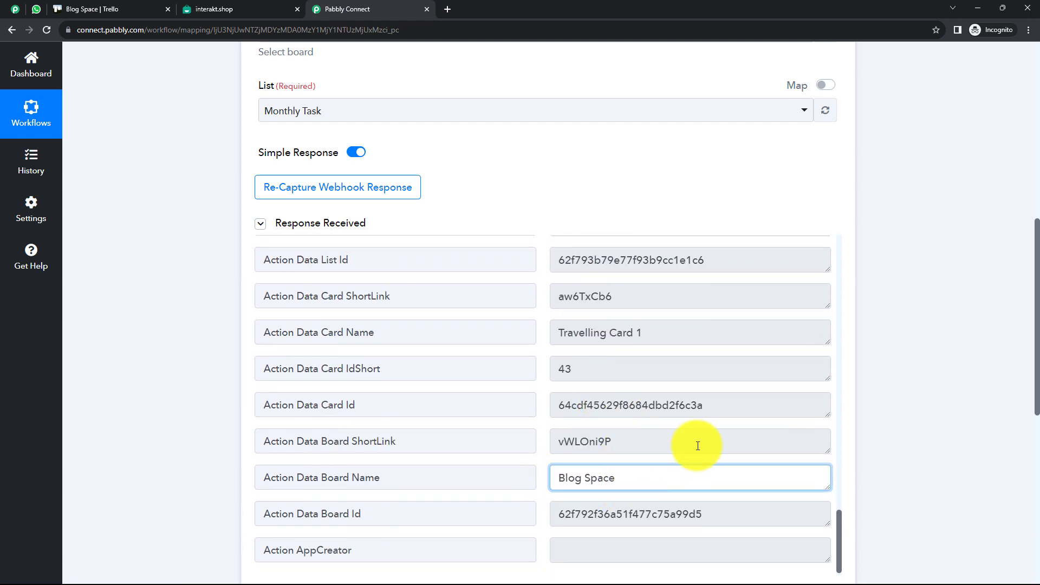
pyautogui.scroll(3, 260, 319)
pyautogui.scroll(7, 158, 286)
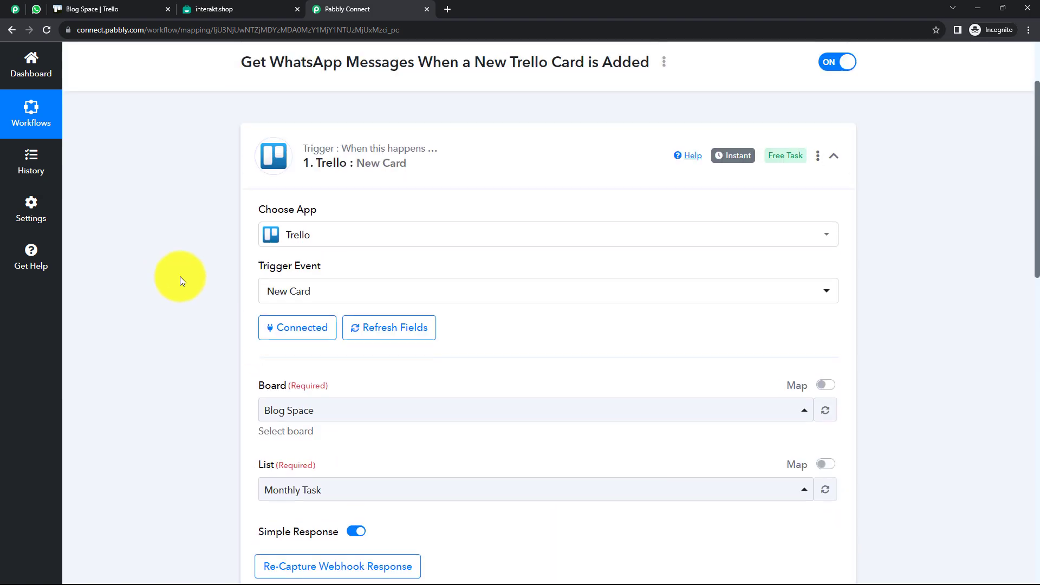
# Add a Filter by Pabbly step after the Trello trigger
pyautogui.click(461, 174)
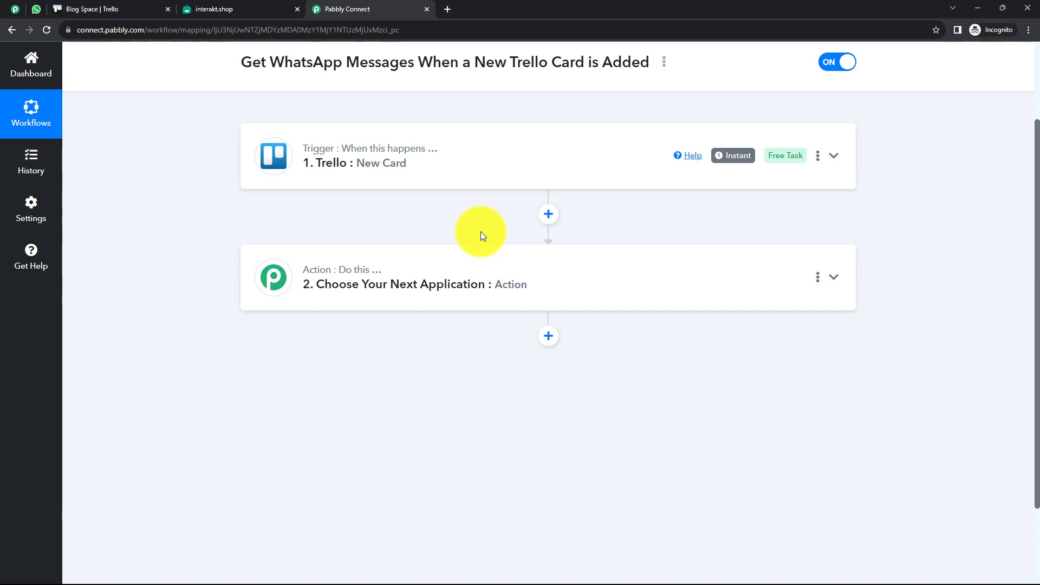
pyautogui.click(463, 269)
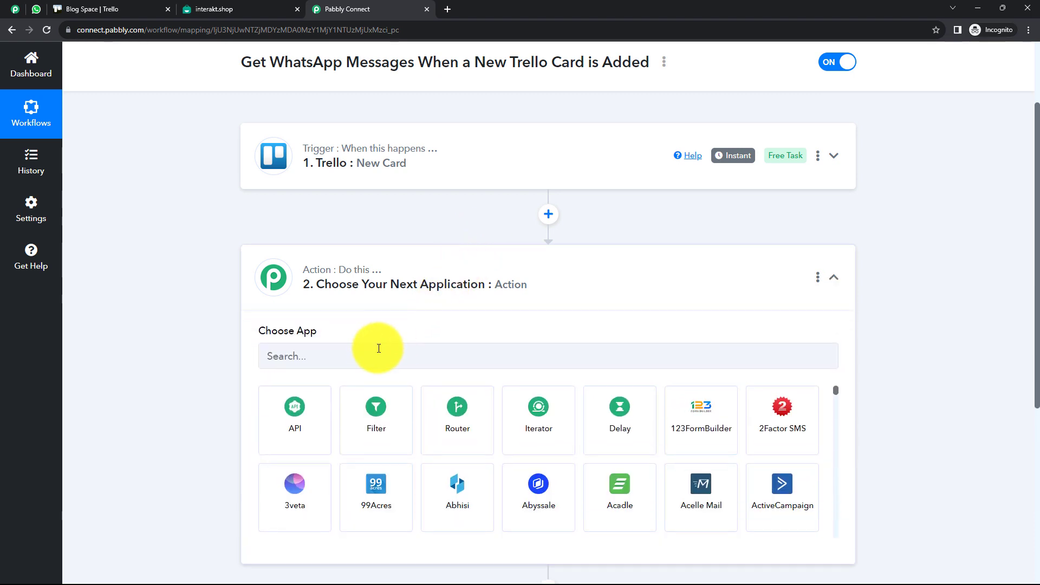
pyautogui.click(381, 414)
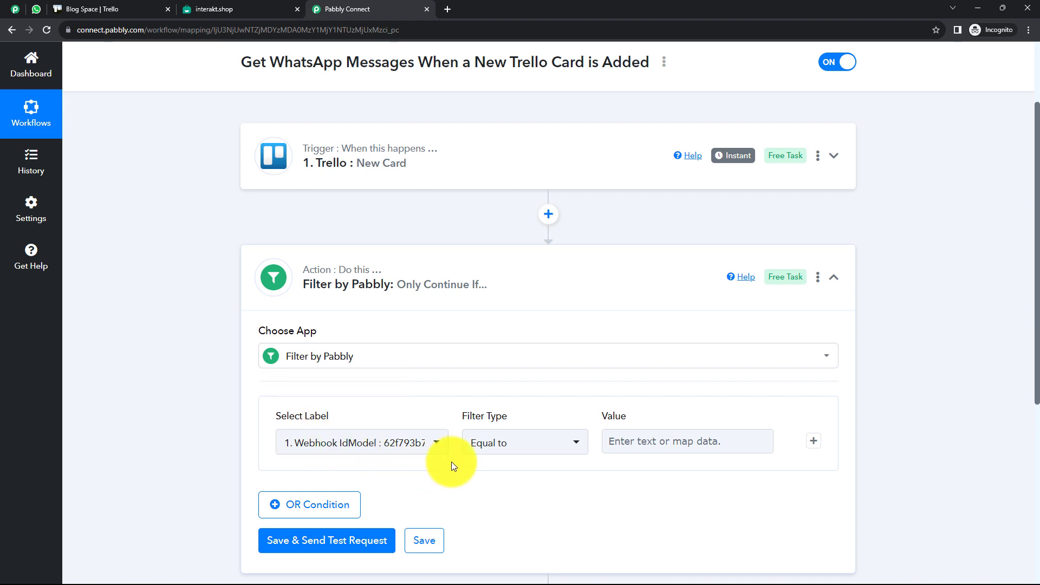
pyautogui.scroll(-1, 474, 459)
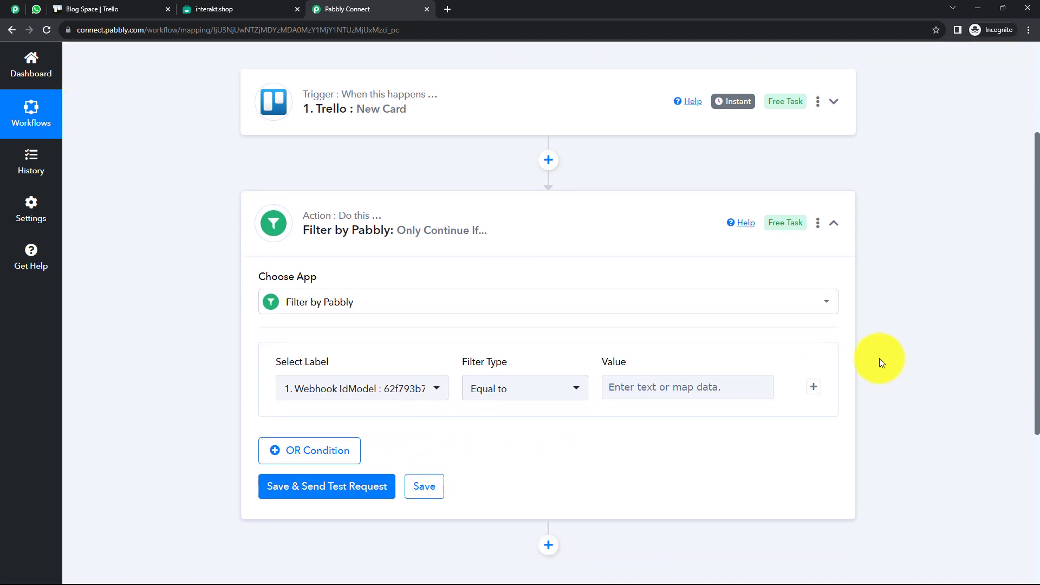
pyautogui.click(814, 391)
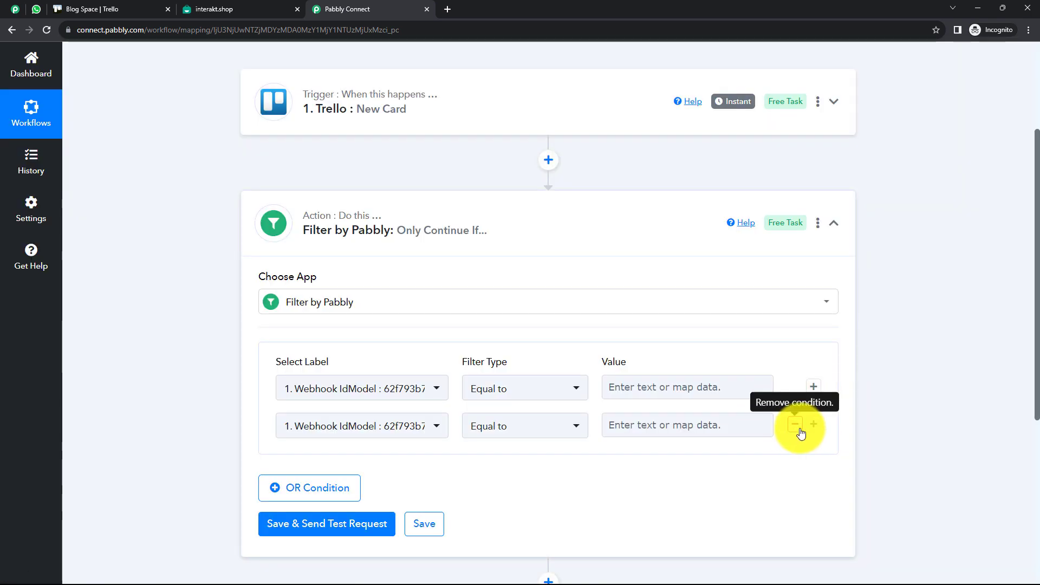
pyautogui.click(799, 429)
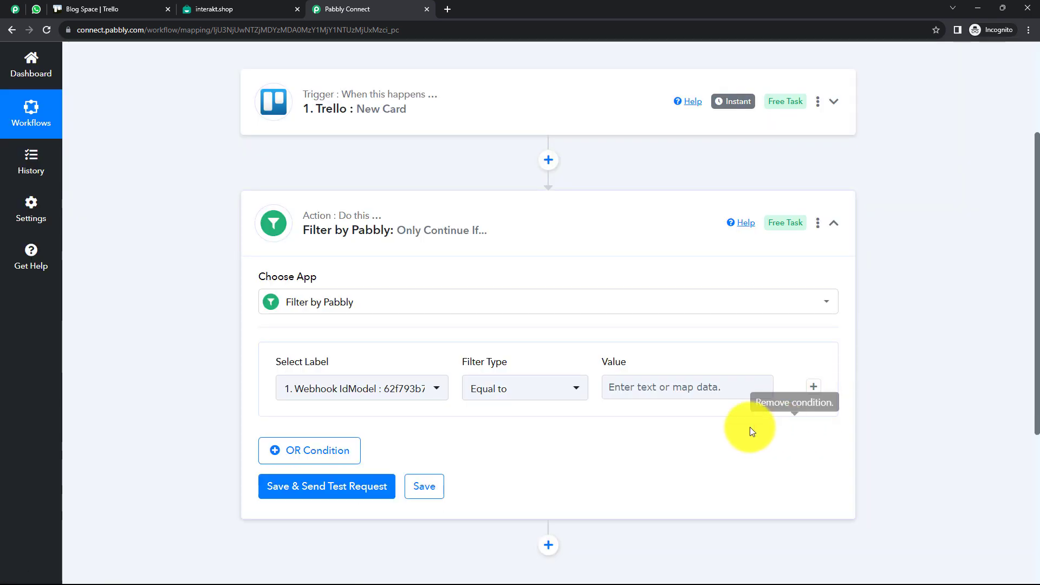
pyautogui.click(320, 458)
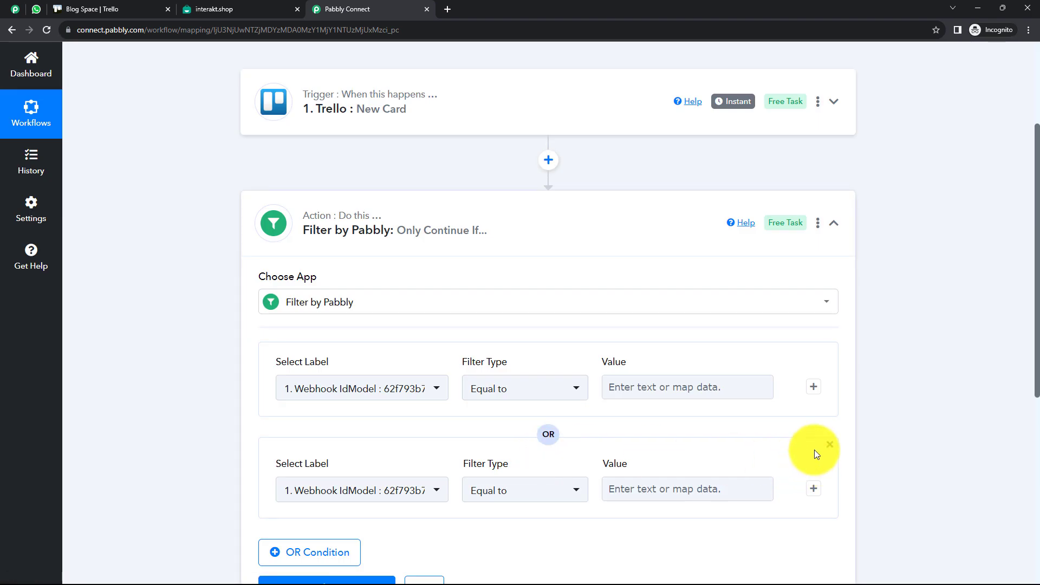
pyautogui.click(829, 445)
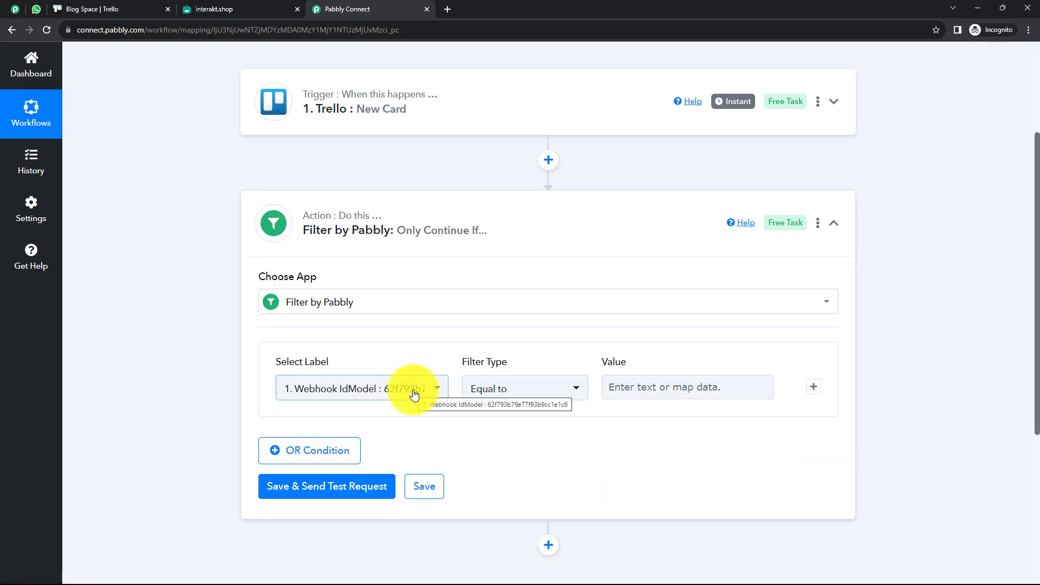
# Set the filter label to '1. Action Type : createCard' with Equal to
pyautogui.click(414, 394)
pyautogui.click(385, 322)
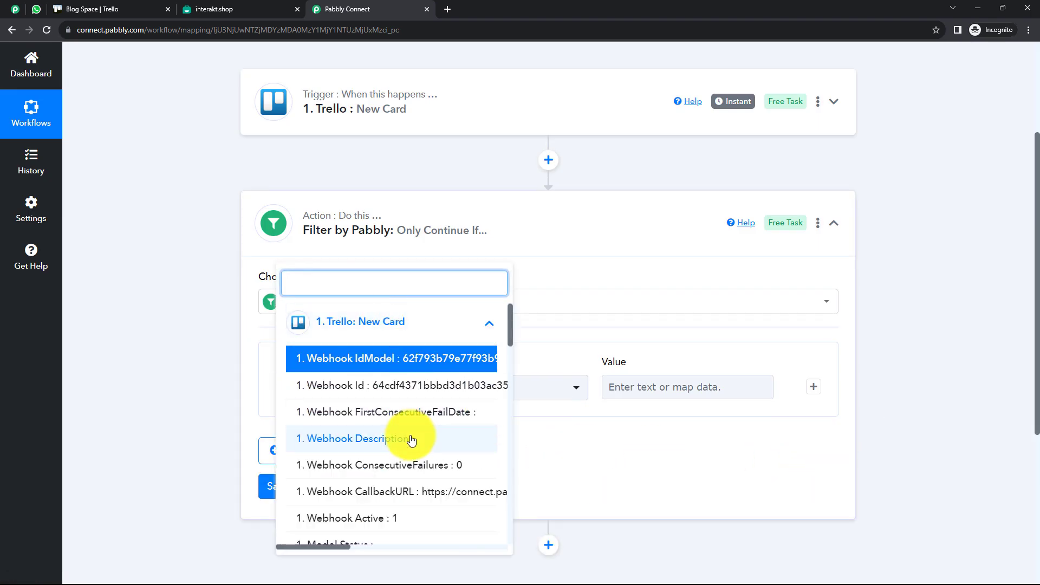
pyautogui.scroll(-4, 412, 440)
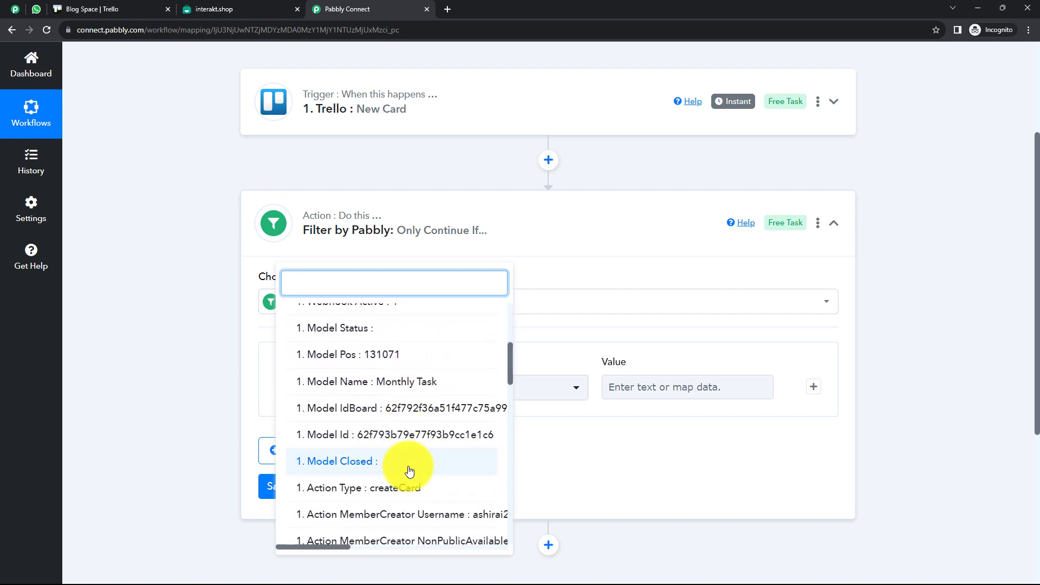
pyautogui.click(394, 494)
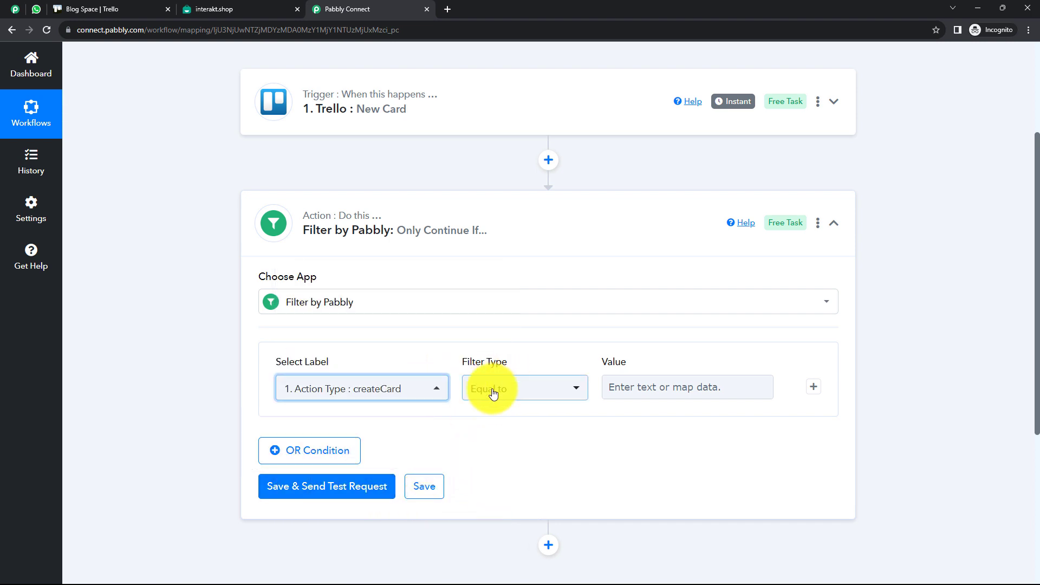
pyautogui.click(501, 103)
pyautogui.scroll(-5, 508, 291)
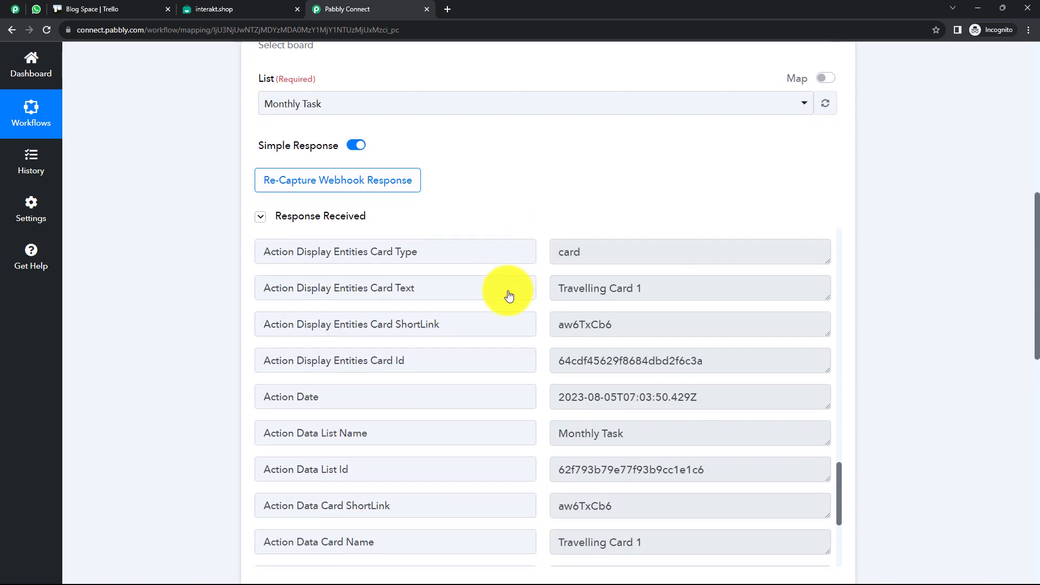
pyautogui.scroll(-3, 508, 295)
pyautogui.scroll(10, 548, 274)
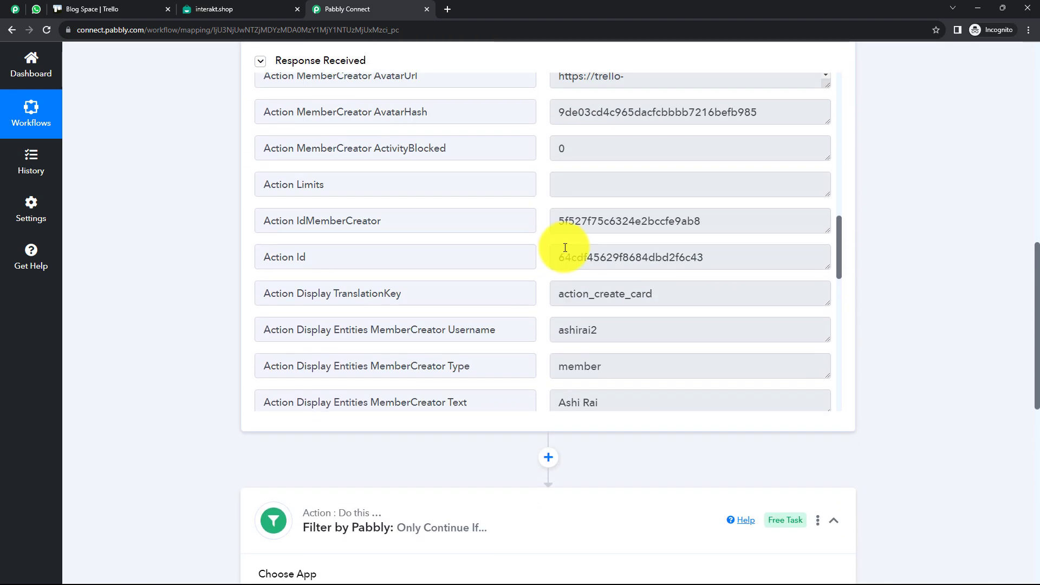
pyautogui.scroll(8, 565, 248)
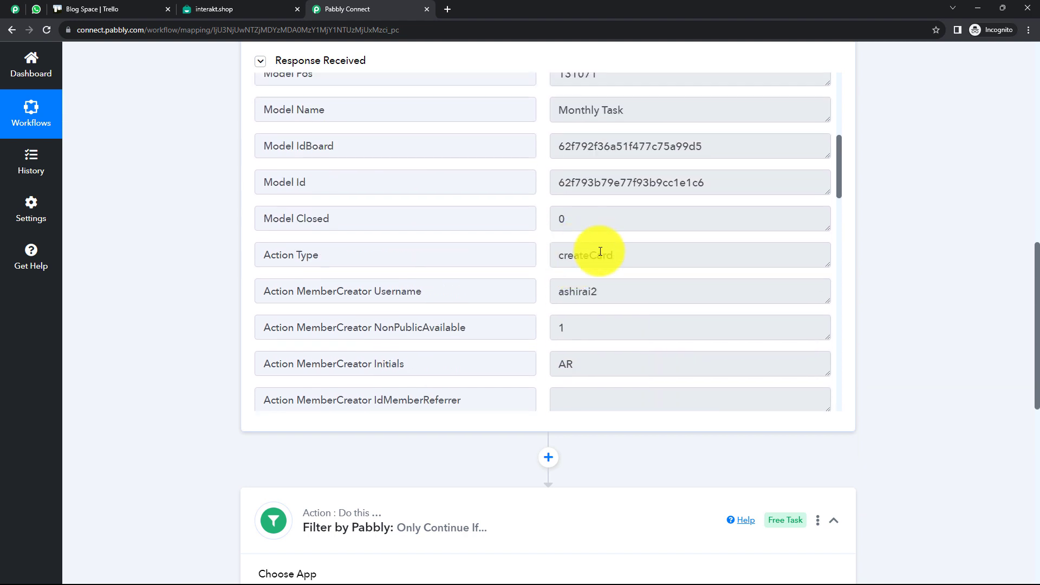
pyautogui.moveTo(617, 256); pyautogui.dragTo(565, 258)
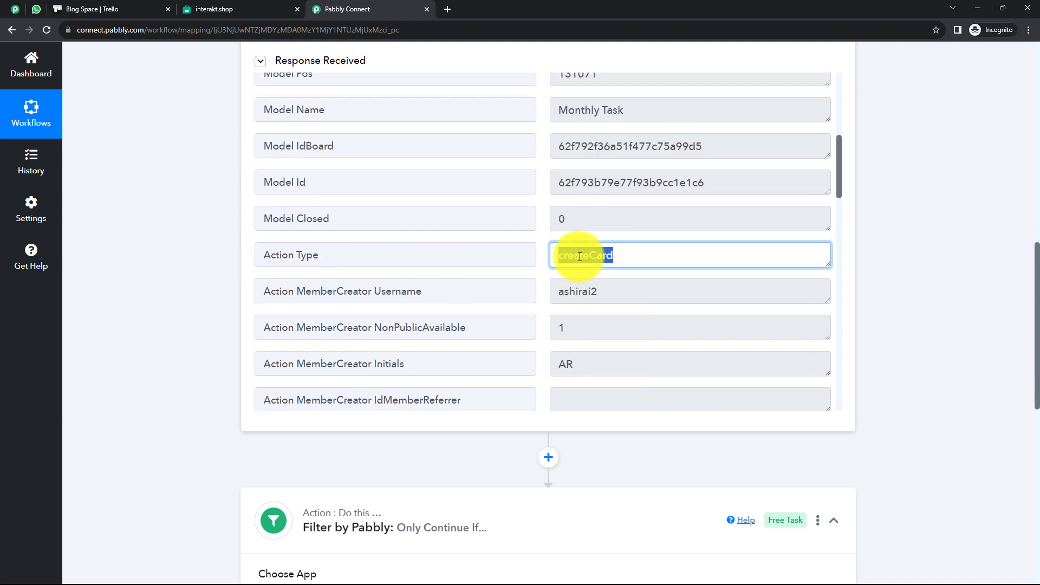
pyautogui.click(620, 274)
pyautogui.scroll(3, 425, 238)
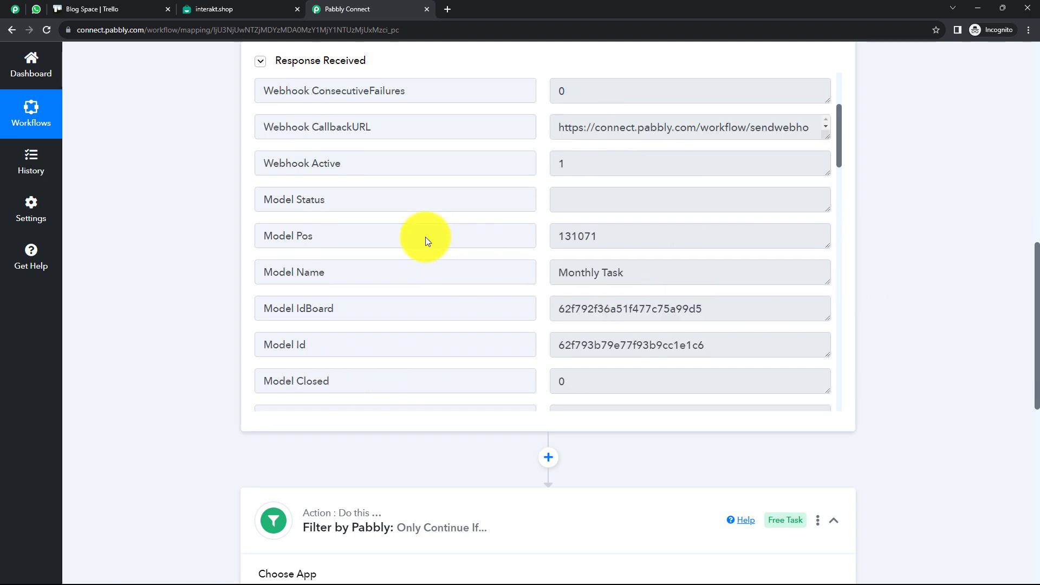
pyautogui.scroll(3, 425, 236)
pyautogui.scroll(9, 206, 234)
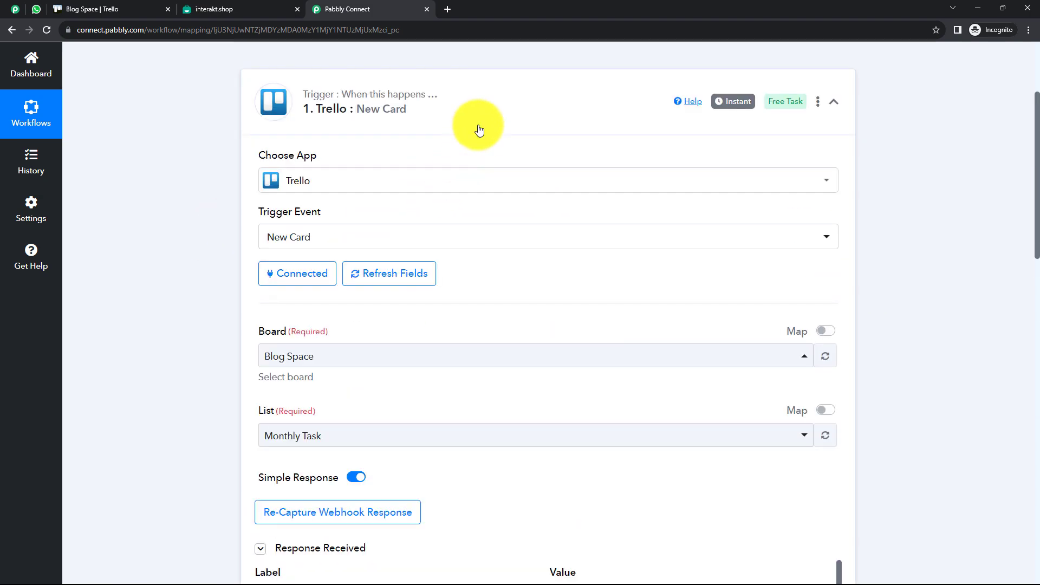
pyautogui.click(480, 104)
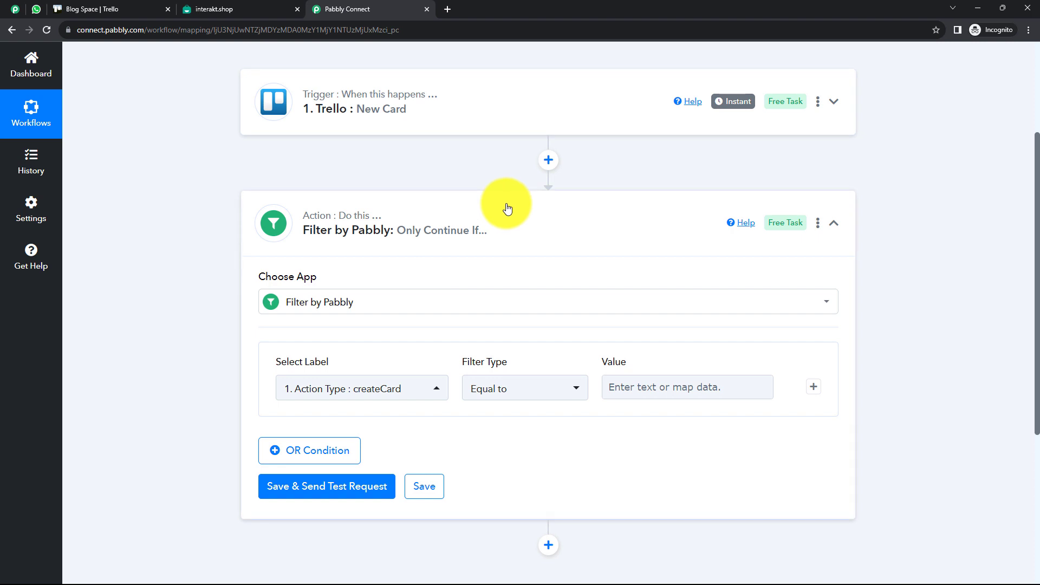
# Enter createCard as the filter's comparison value
pyautogui.click(638, 391)
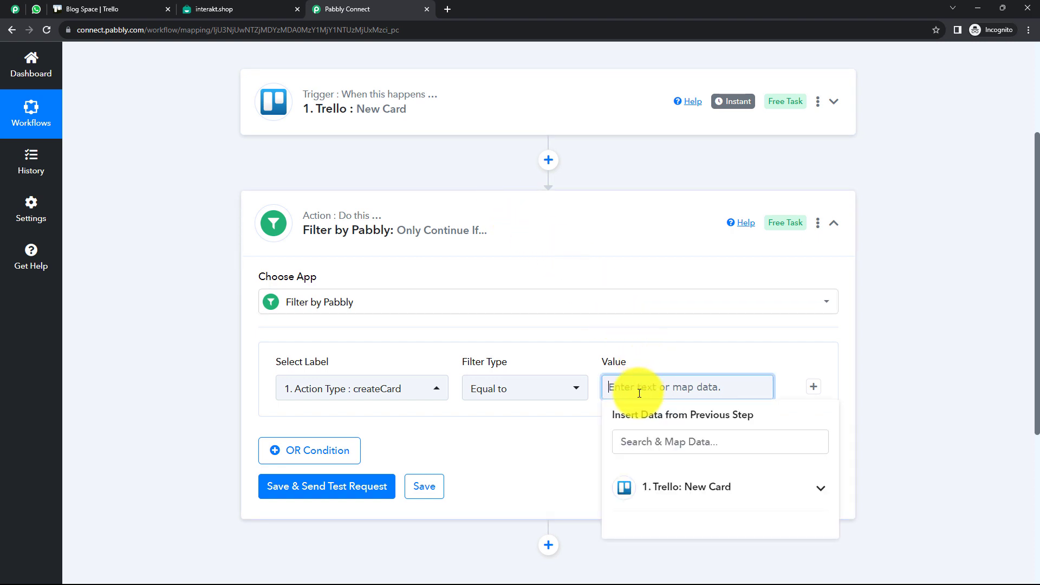
pyautogui.click(862, 378)
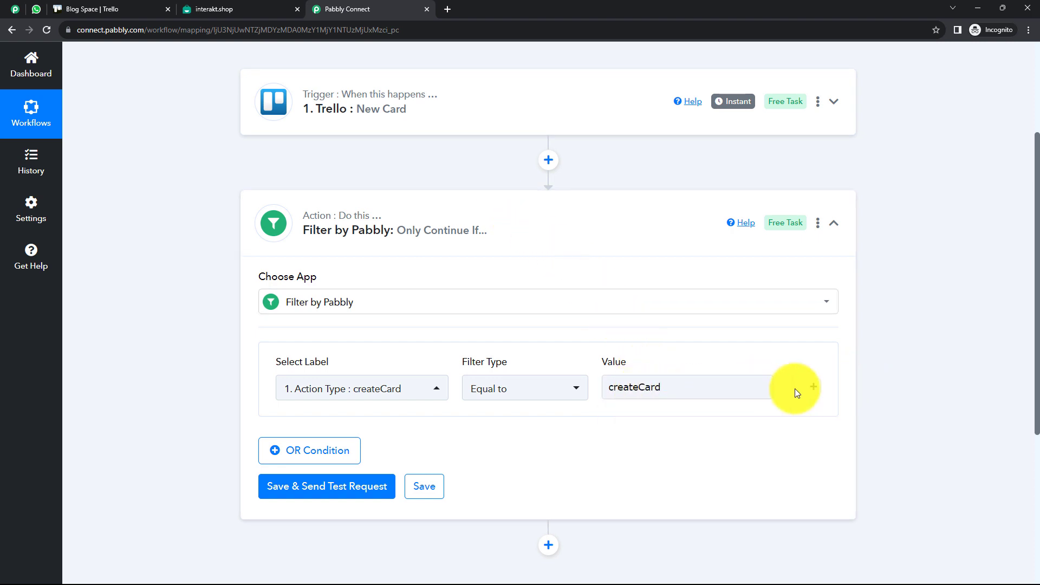
pyautogui.click(599, 390)
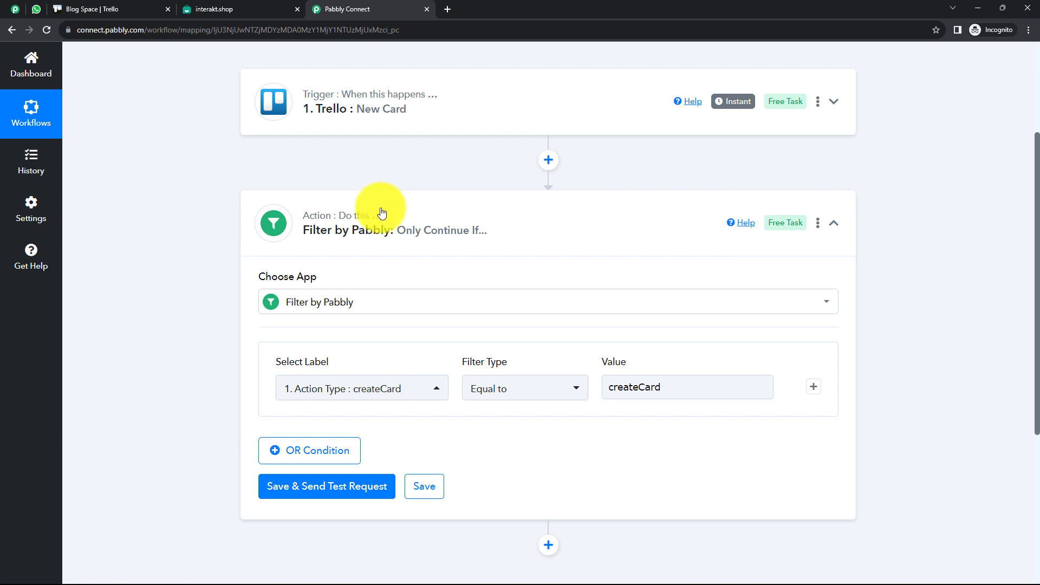
pyautogui.moveTo(386, 229)
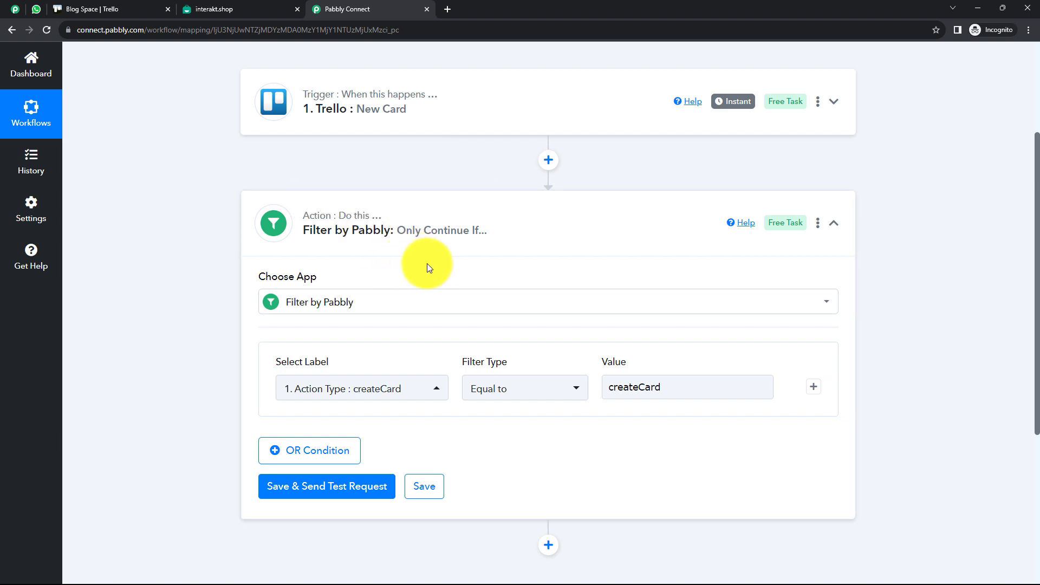
# Save and test the filter, confirm 'Condition is true', then collapse the step
pyautogui.click(353, 487)
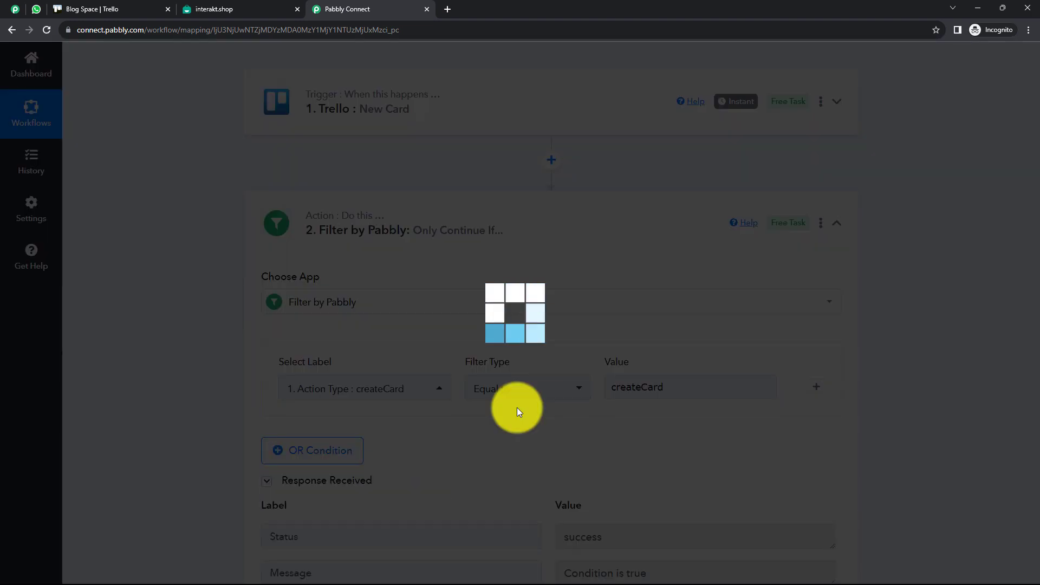
pyautogui.scroll(-1, 525, 405)
pyautogui.scroll(-3, 624, 473)
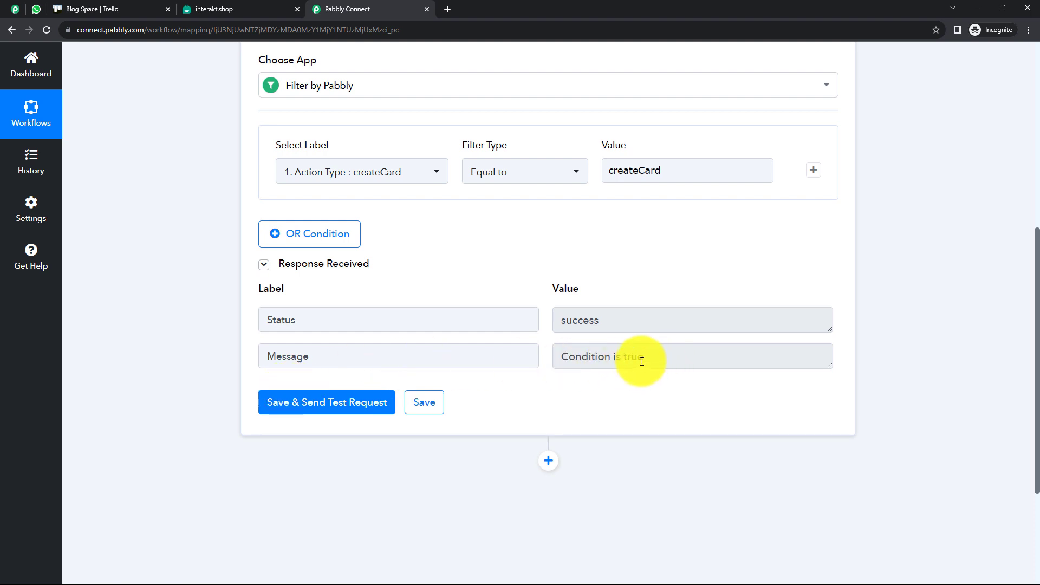
pyautogui.scroll(2, 544, 264)
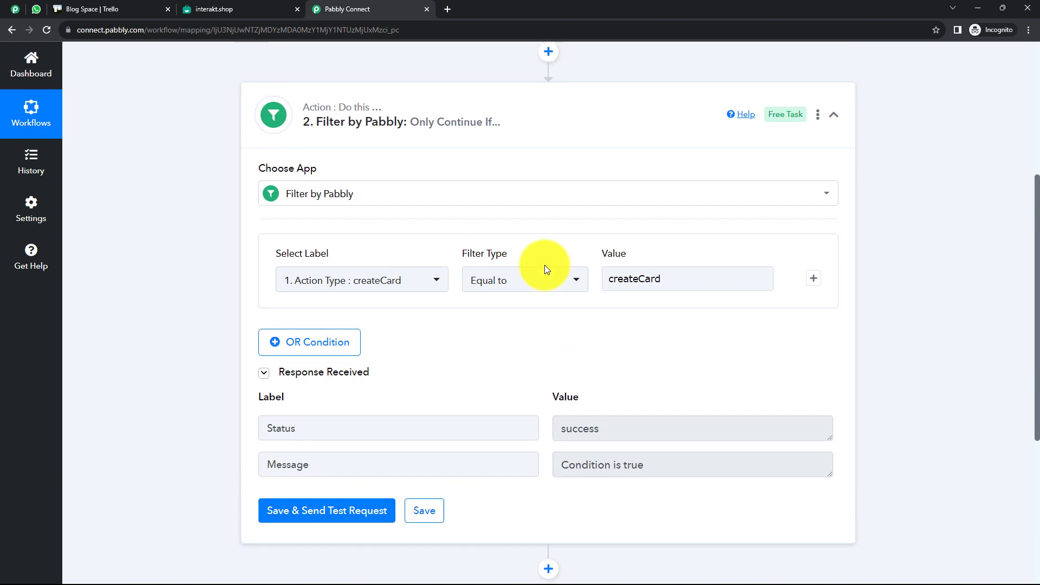
pyautogui.click(545, 111)
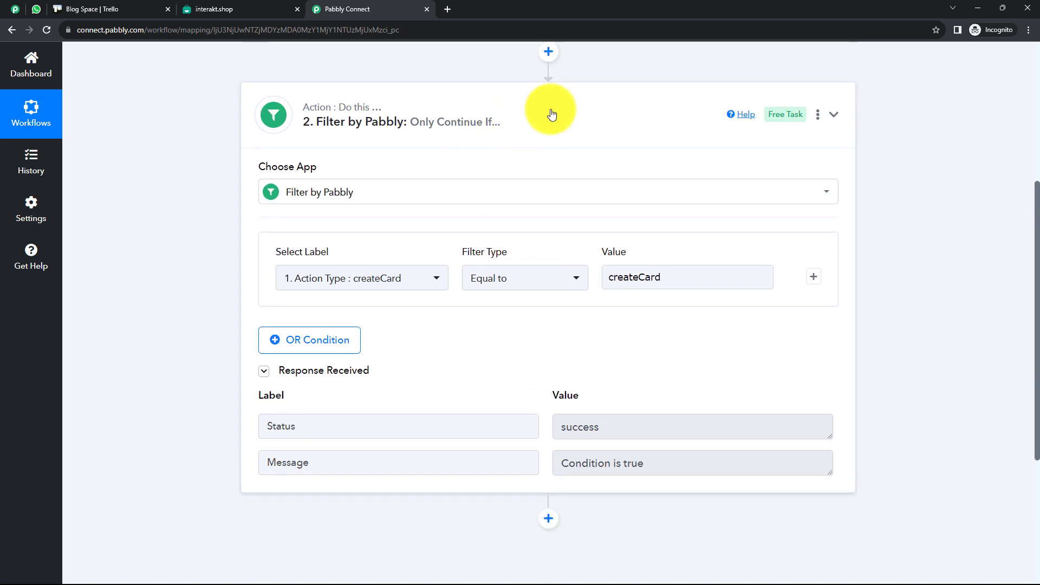
pyautogui.scroll(2, 537, 150)
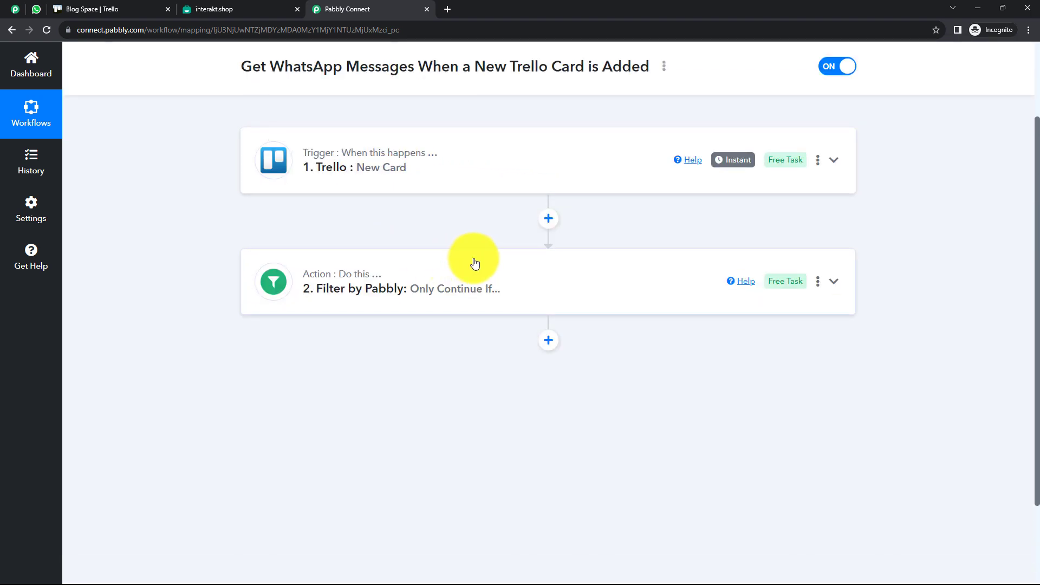
# Add a Delay by Pabbly step after the filter, using the Delay For type
pyautogui.click(548, 342)
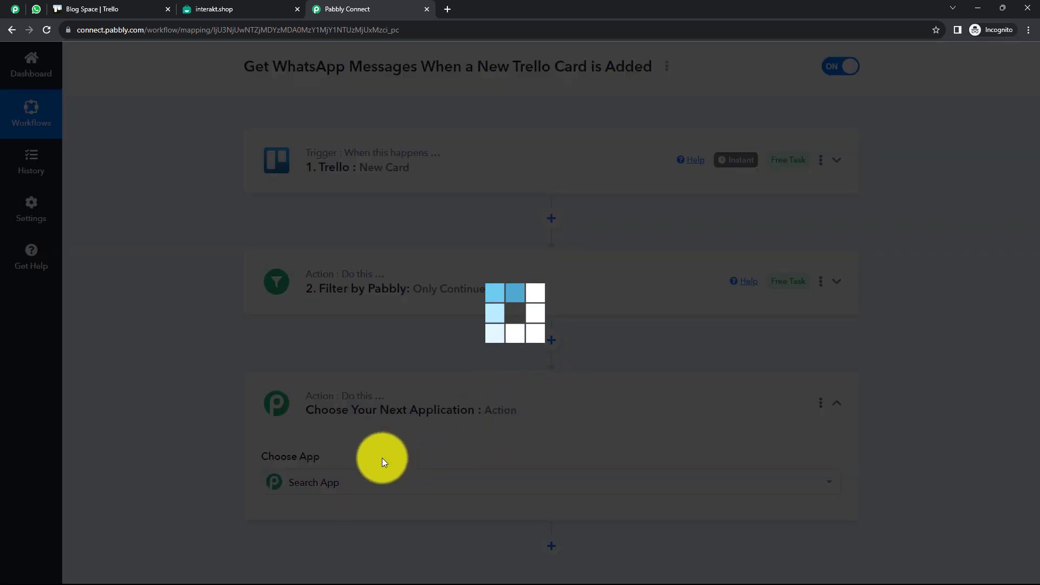
pyautogui.scroll(-2, 434, 475)
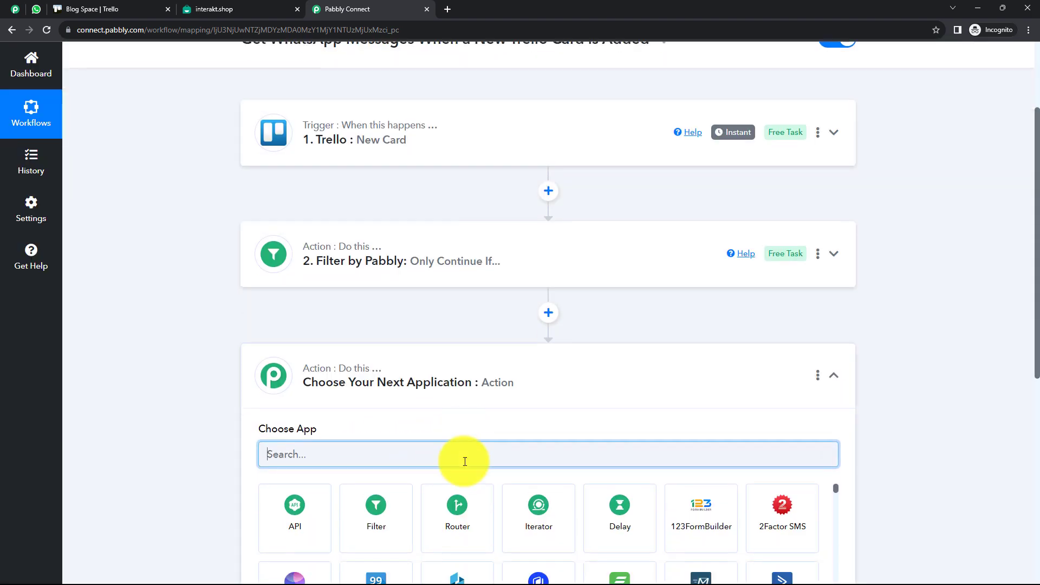
pyautogui.click(620, 501)
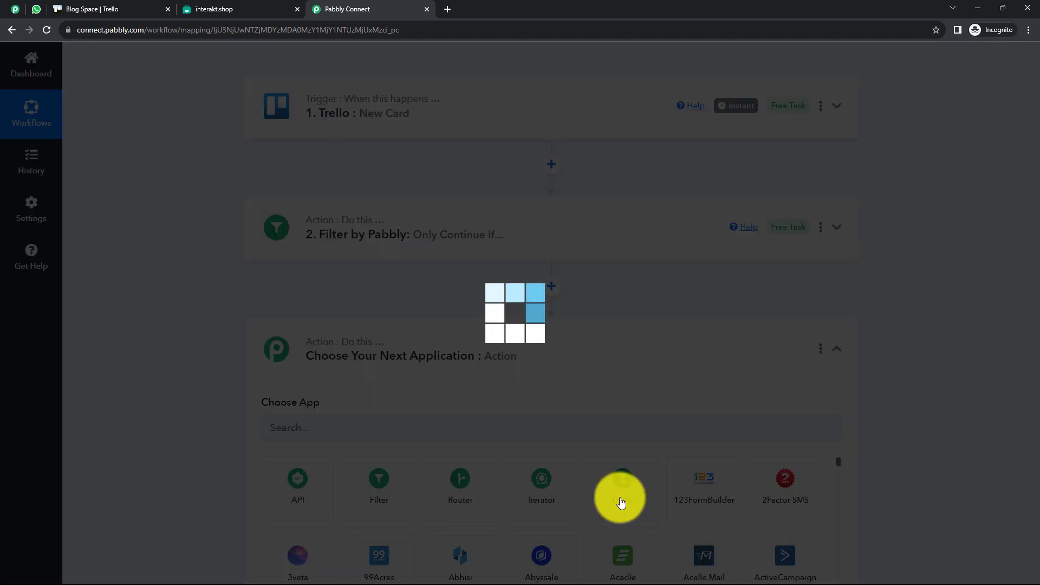
pyautogui.scroll(-2, 469, 392)
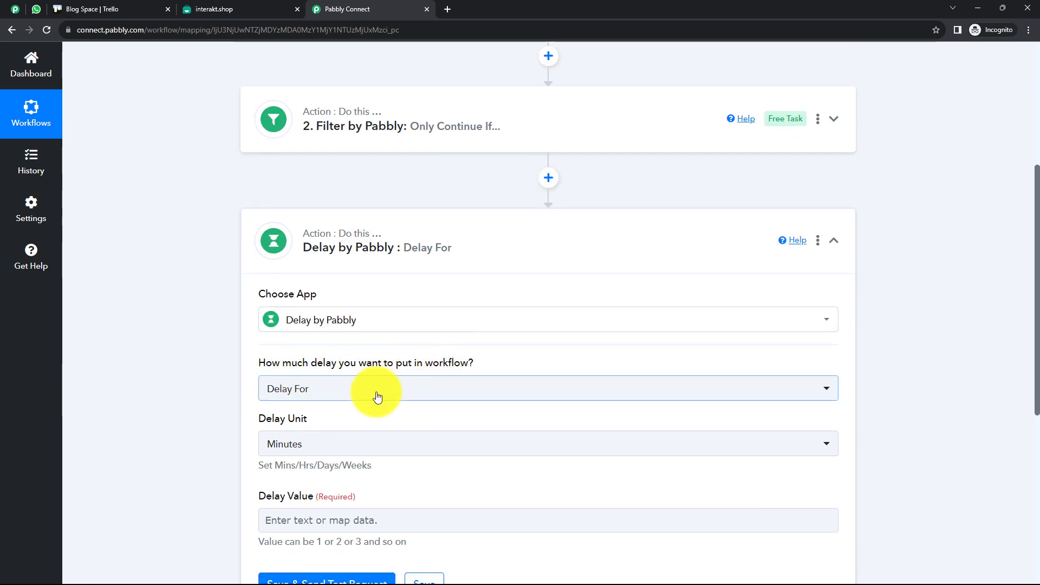
pyautogui.click(343, 390)
pyautogui.click(325, 390)
# Set the delay to 2 Minutes and save it with a test request
pyautogui.scroll(-1, 319, 390)
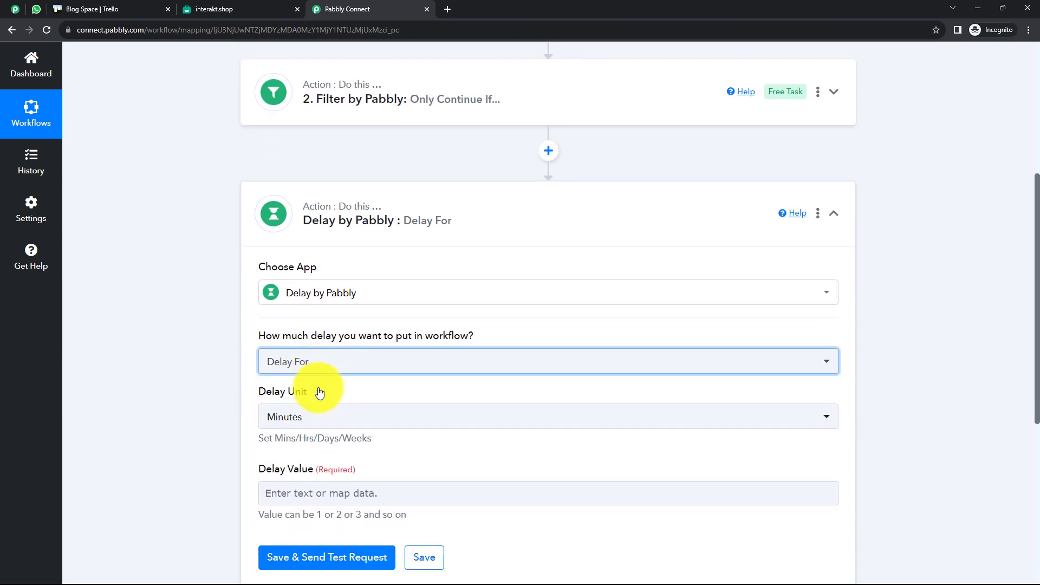
pyautogui.click(328, 399)
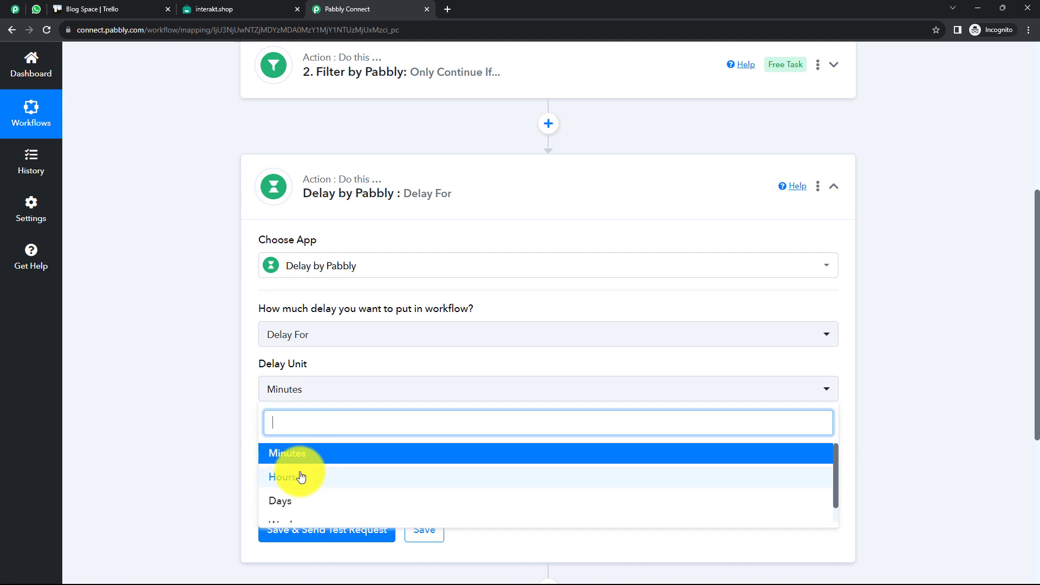
pyautogui.scroll(-1, 285, 477)
pyautogui.scroll(1, 303, 504)
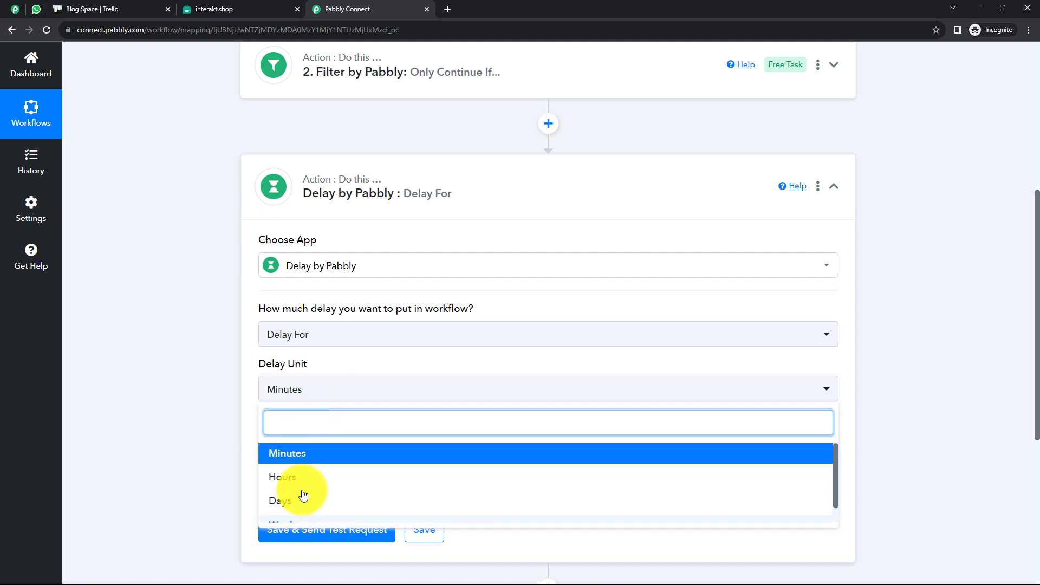
pyautogui.click(302, 455)
pyautogui.click(300, 466)
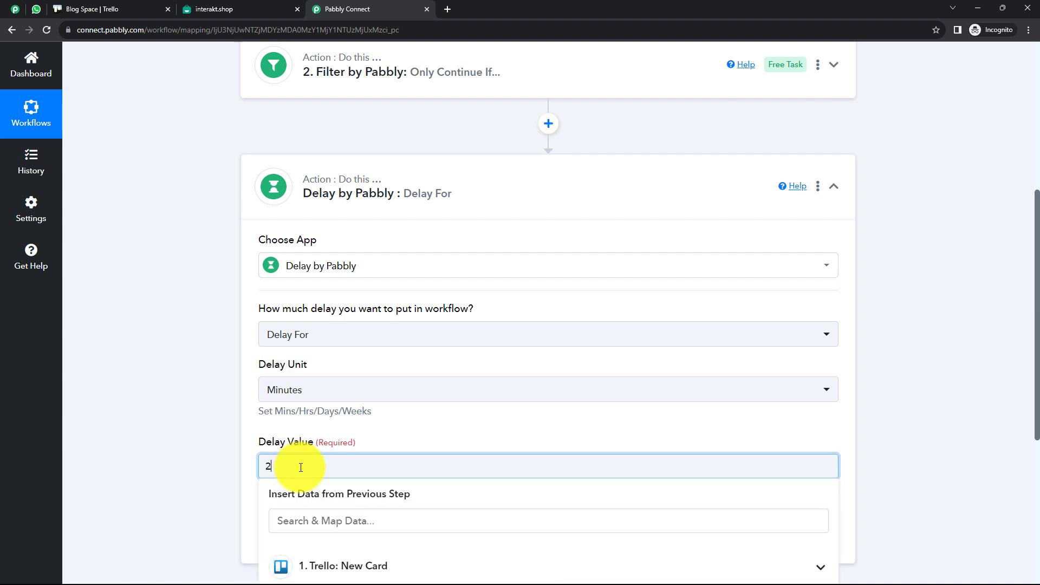
pyautogui.write('2')
pyautogui.click(200, 456)
pyautogui.scroll(-2, 245, 434)
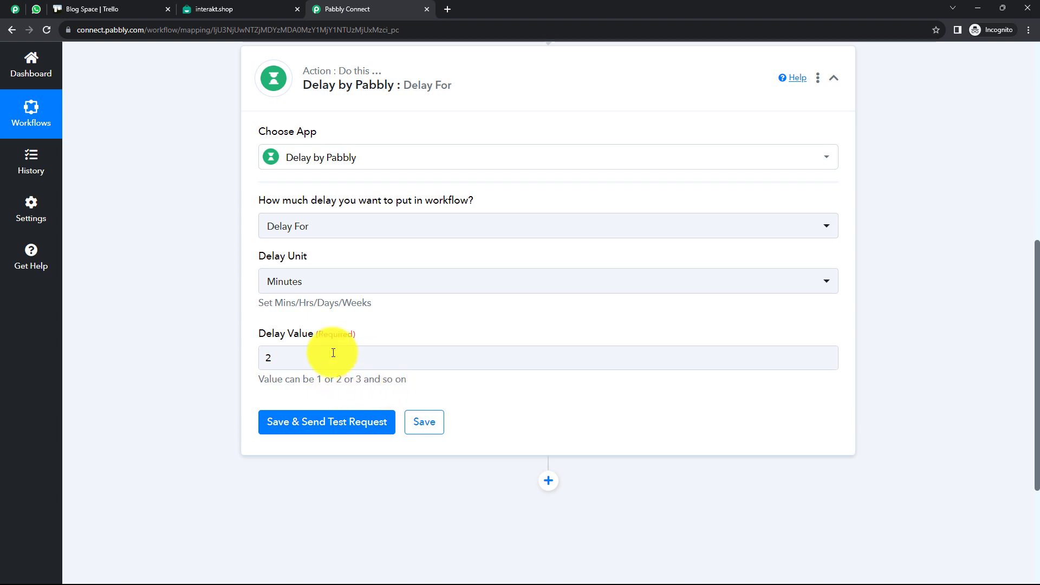
pyautogui.click(314, 358)
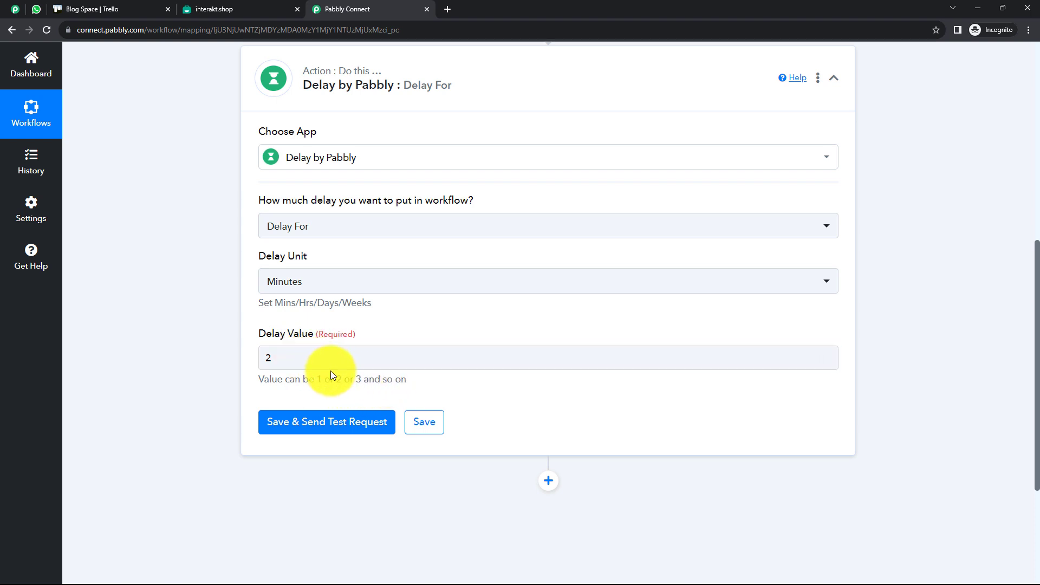
pyautogui.click(334, 422)
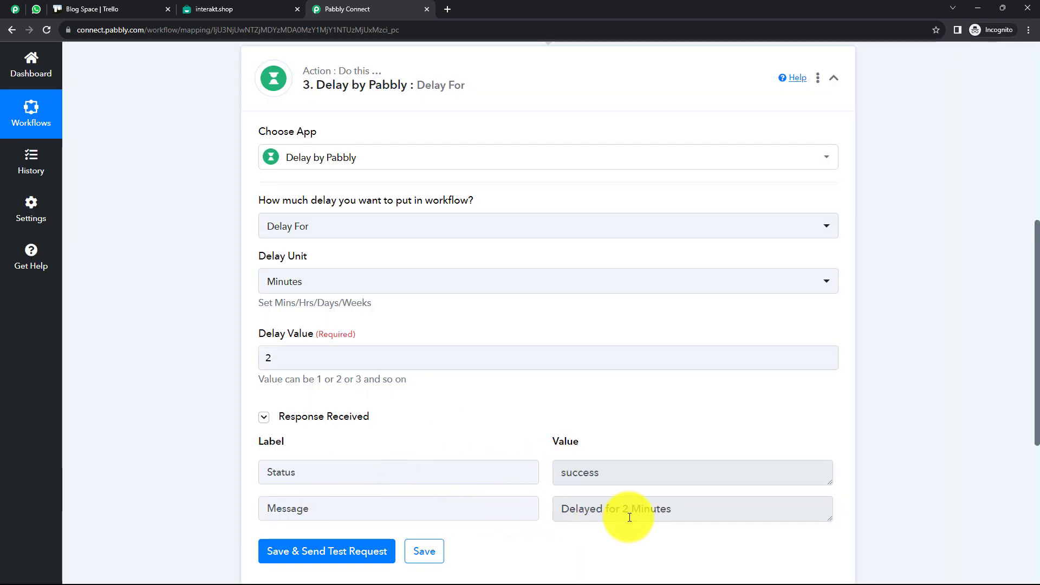
pyautogui.scroll(2, 537, 433)
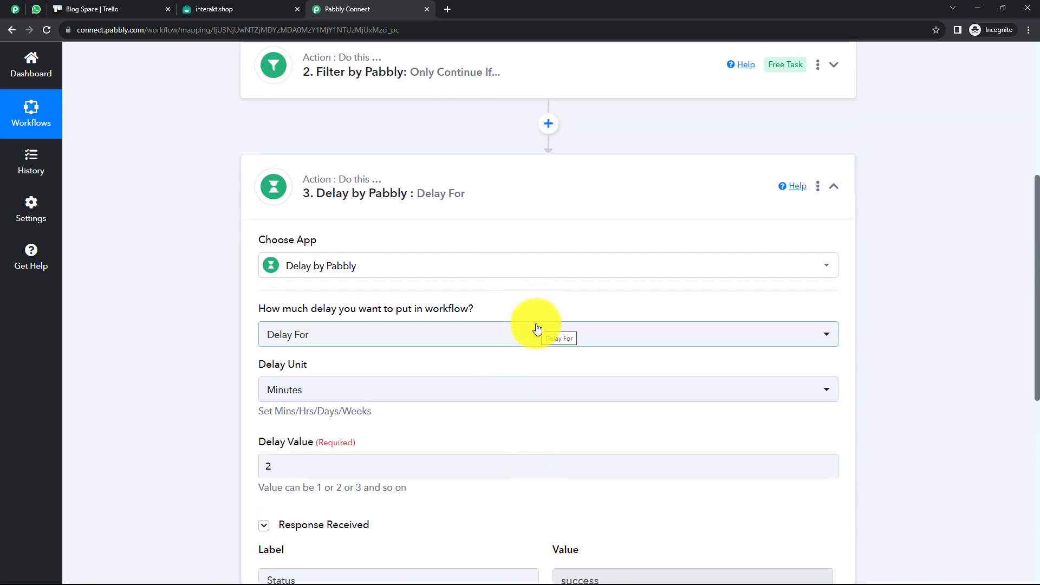
# Review the Trello New Card trigger's Blog Space board and Monthly Task list, then view that Trello board
pyautogui.click(523, 196)
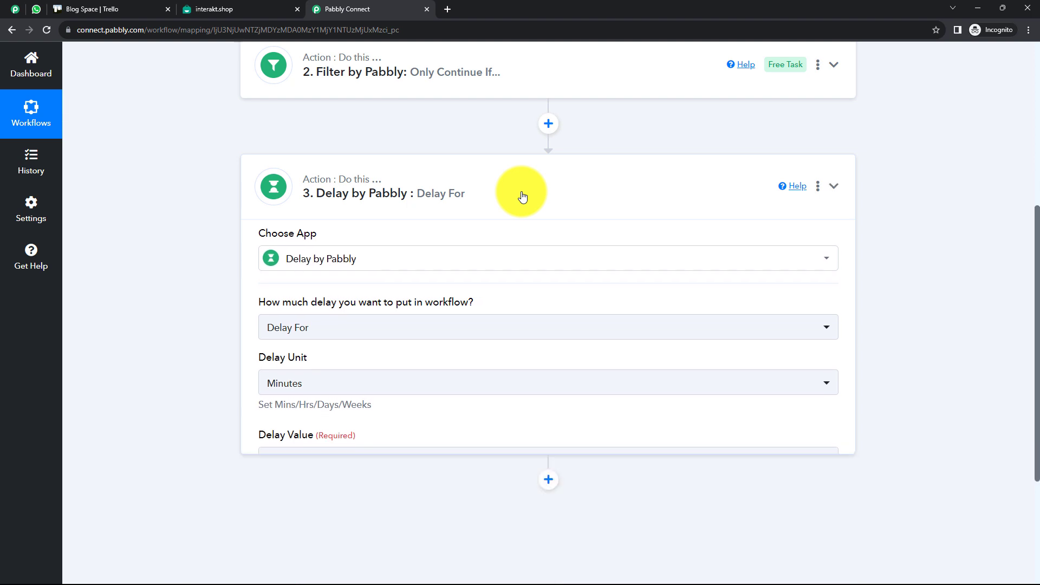
pyautogui.scroll(5, 522, 195)
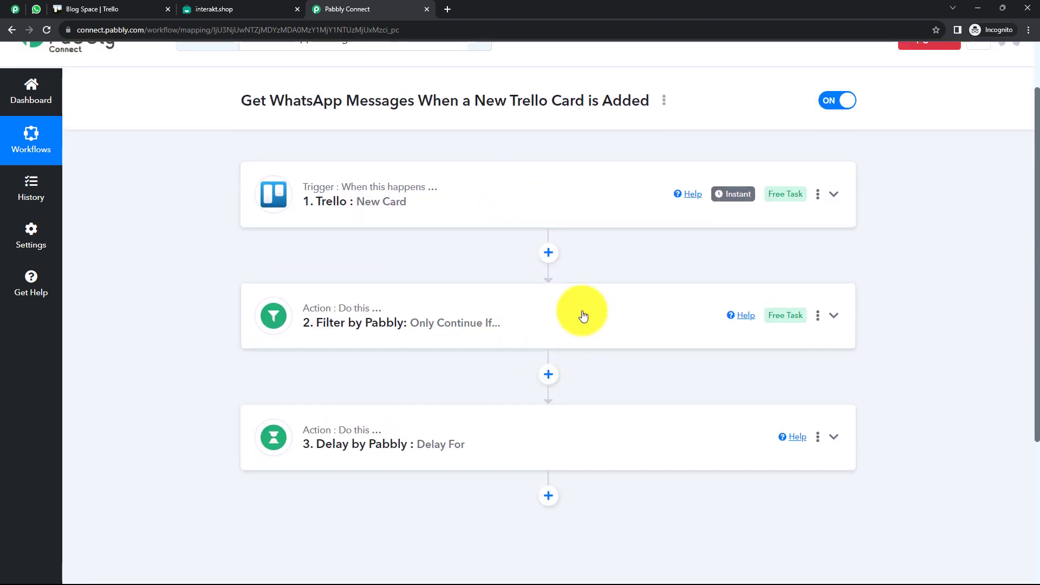
pyautogui.click(431, 210)
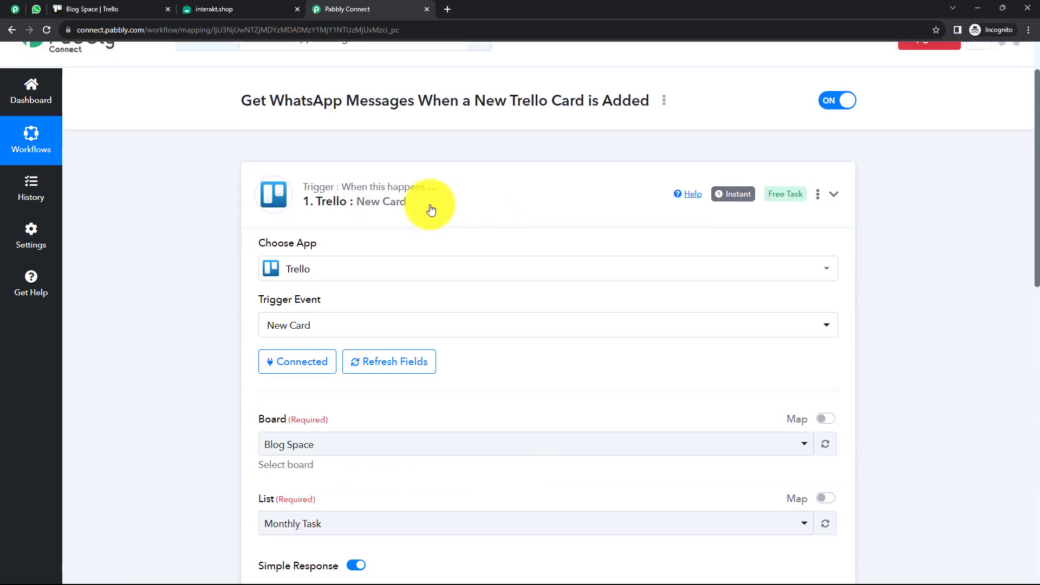
pyautogui.click(430, 210)
pyautogui.click(431, 213)
pyautogui.scroll(-7, 431, 283)
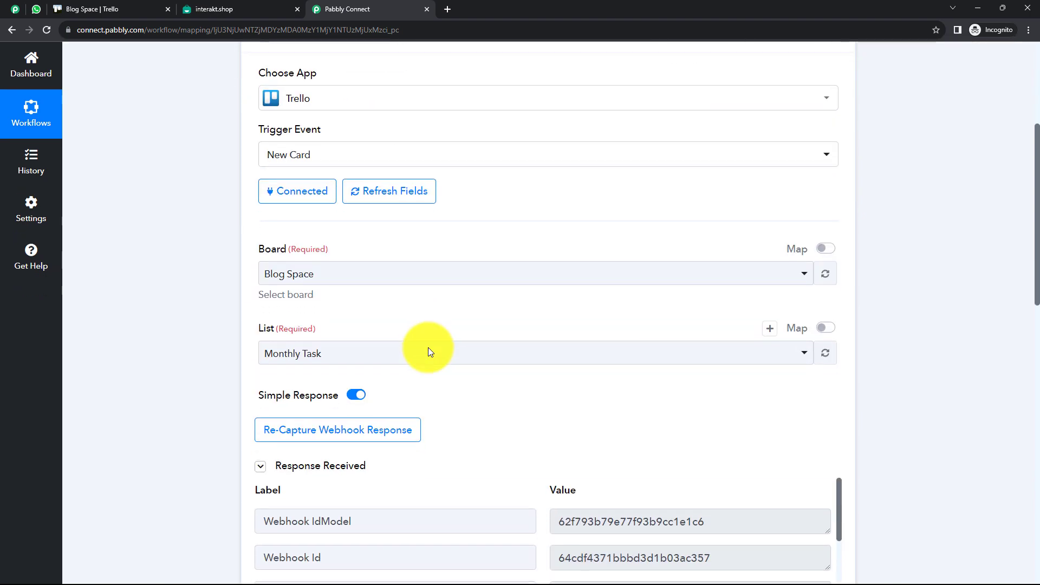
pyautogui.scroll(7, 545, 364)
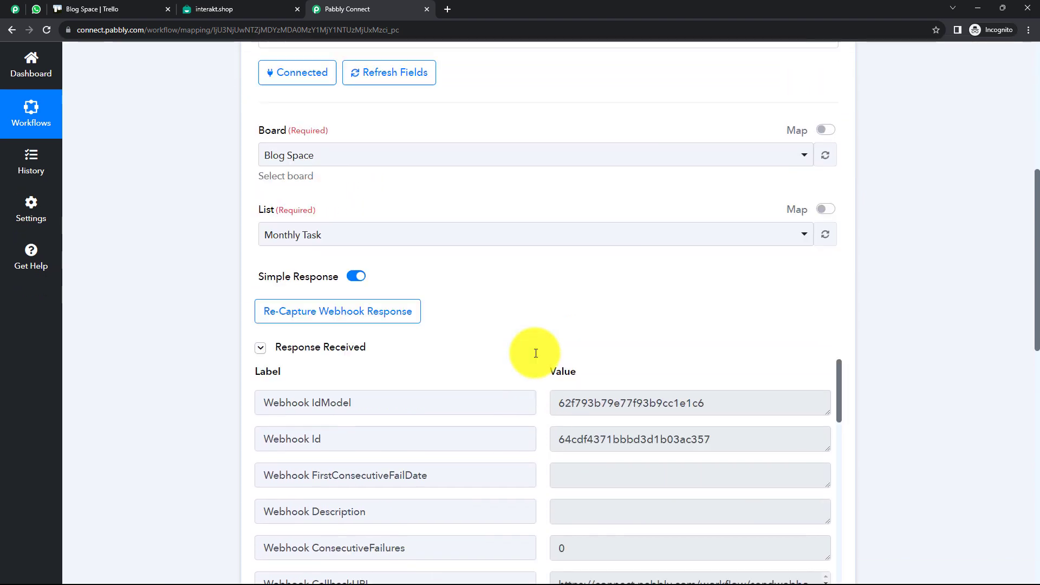
pyautogui.click(465, 183)
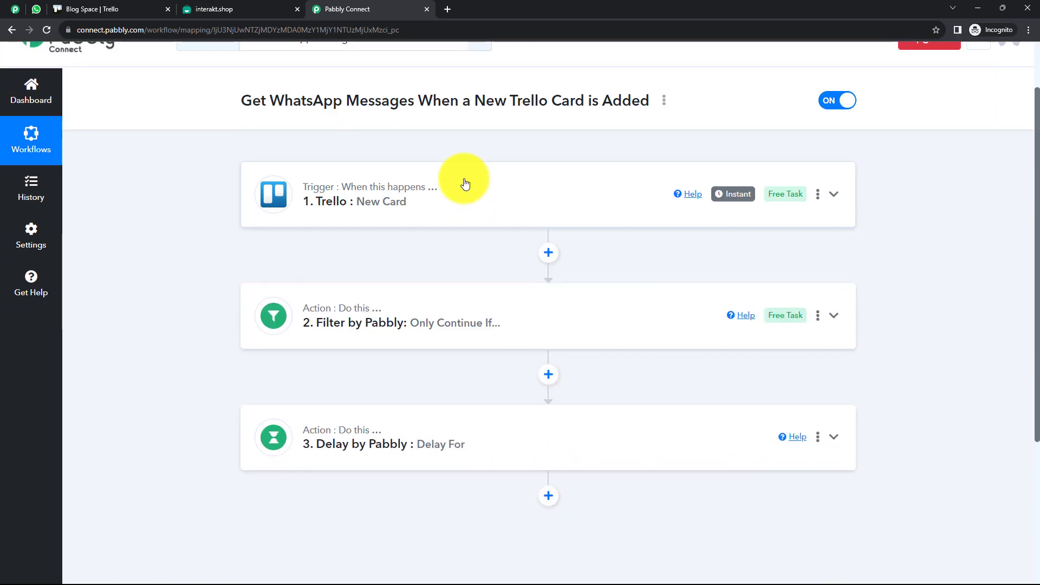
pyautogui.click(102, 8)
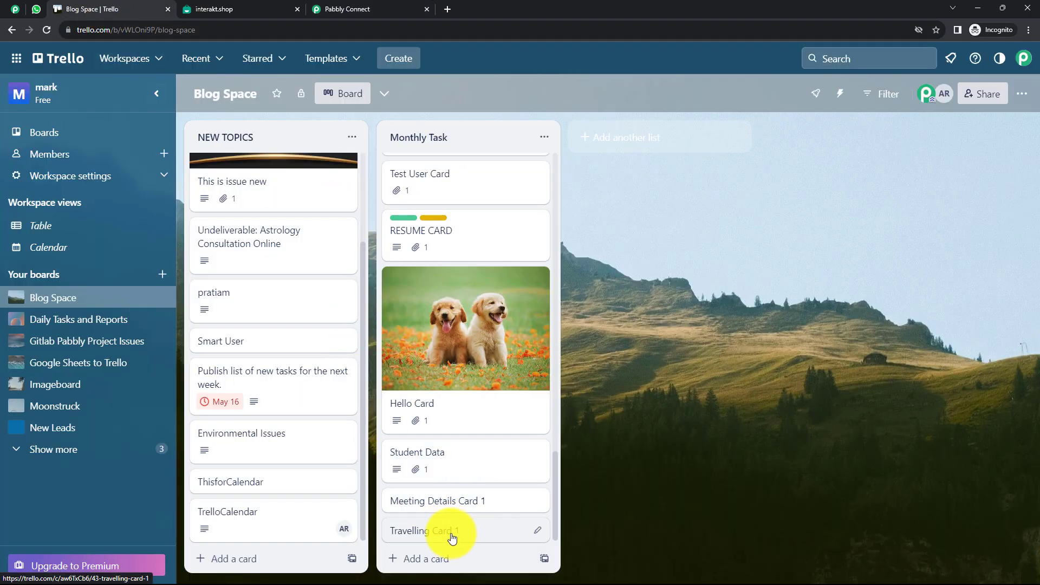
# Open Travelling Card 1 on the Blog Space board
pyautogui.click(452, 538)
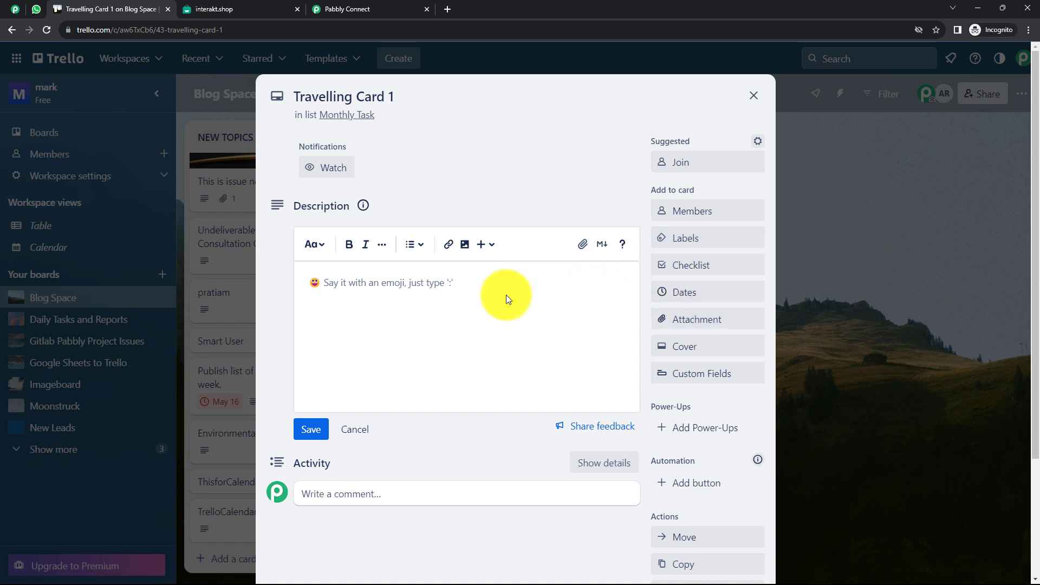
pyautogui.click(749, 93)
pyautogui.click(365, 9)
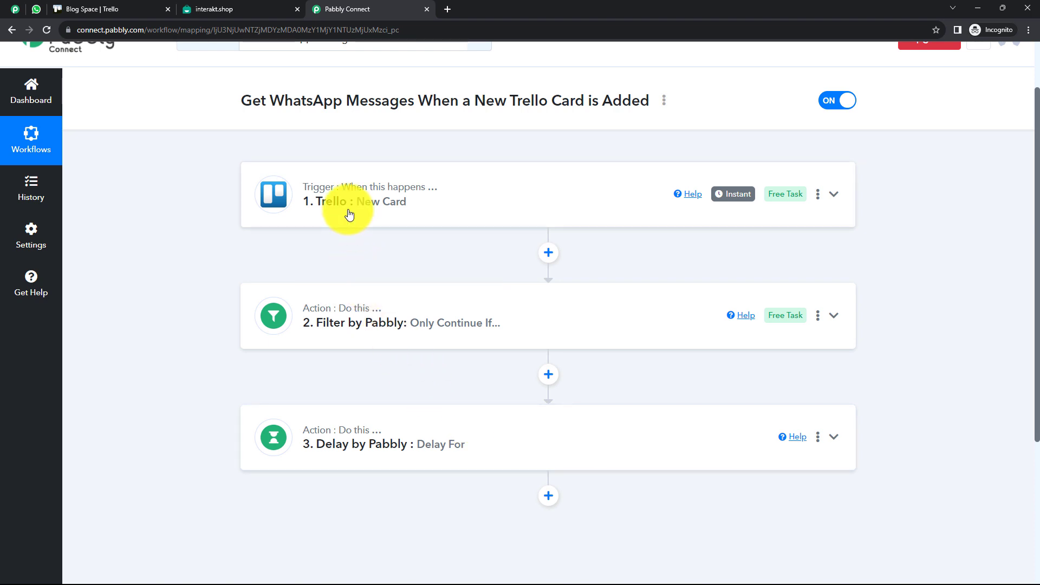
pyautogui.click(106, 9)
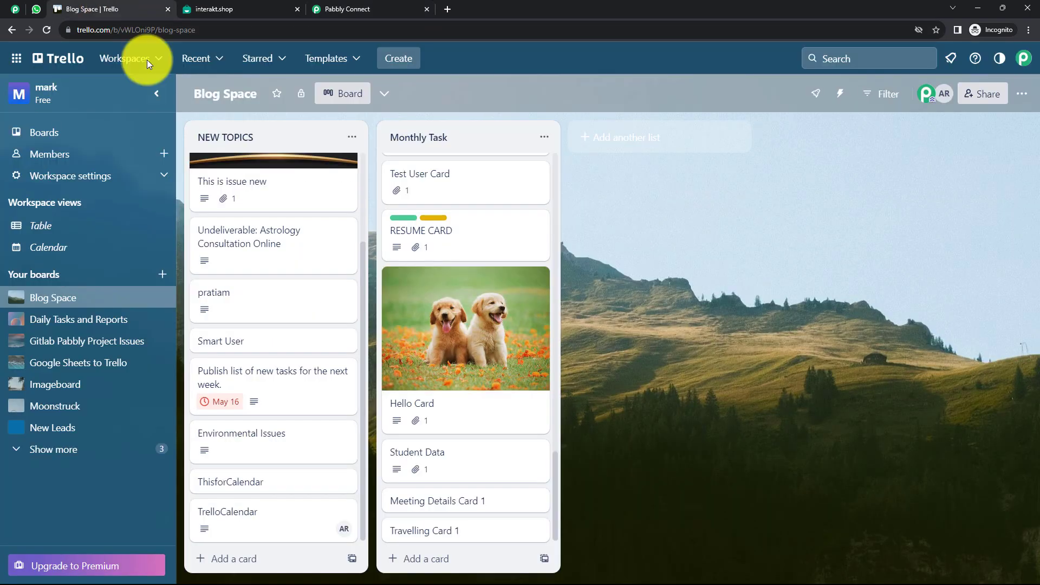
pyautogui.click(434, 530)
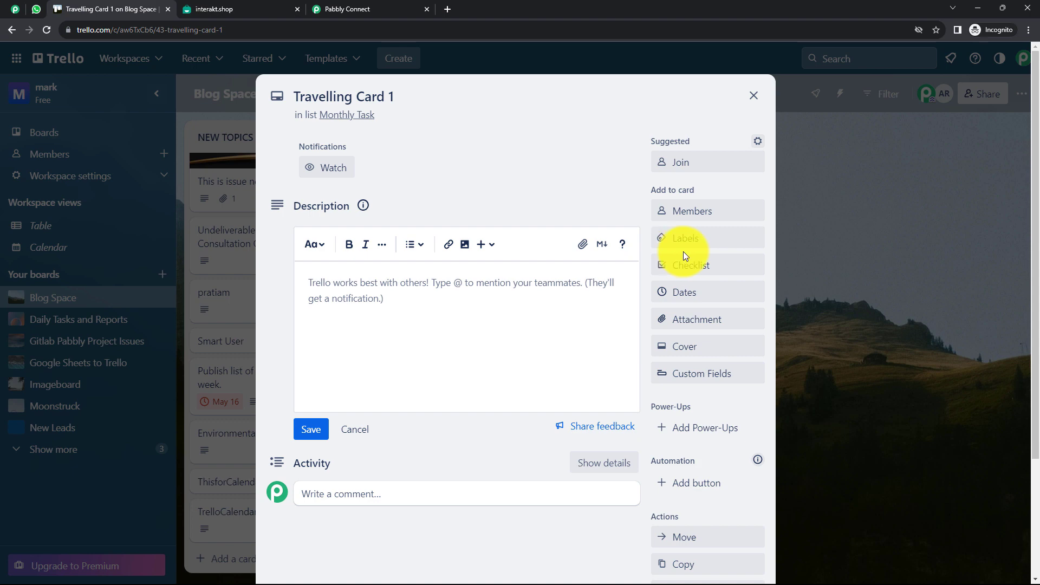
# Add the orange label and a board member to Travelling Card 1
pyautogui.click(689, 239)
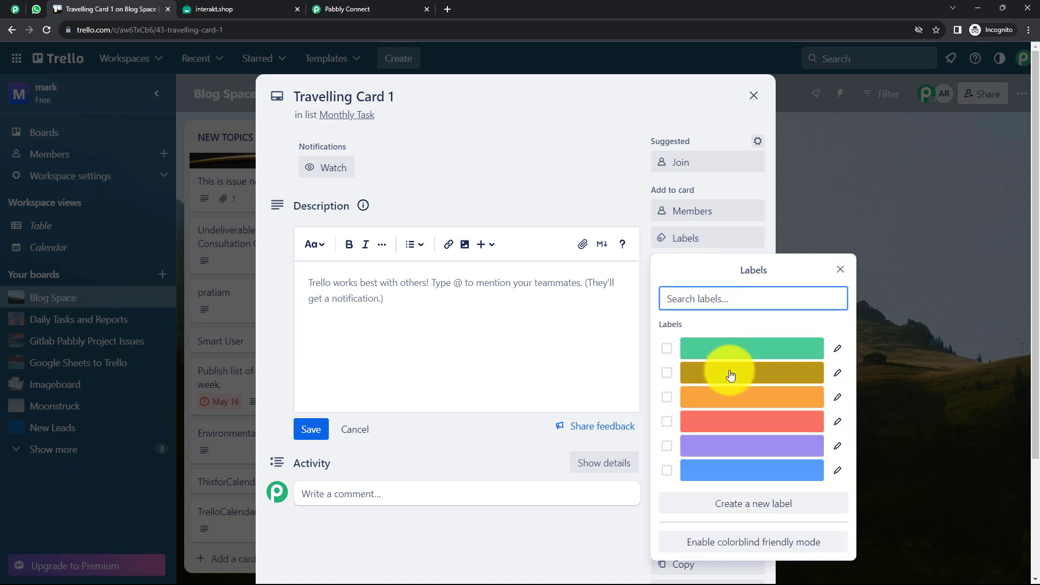
pyautogui.click(729, 398)
pyautogui.click(618, 304)
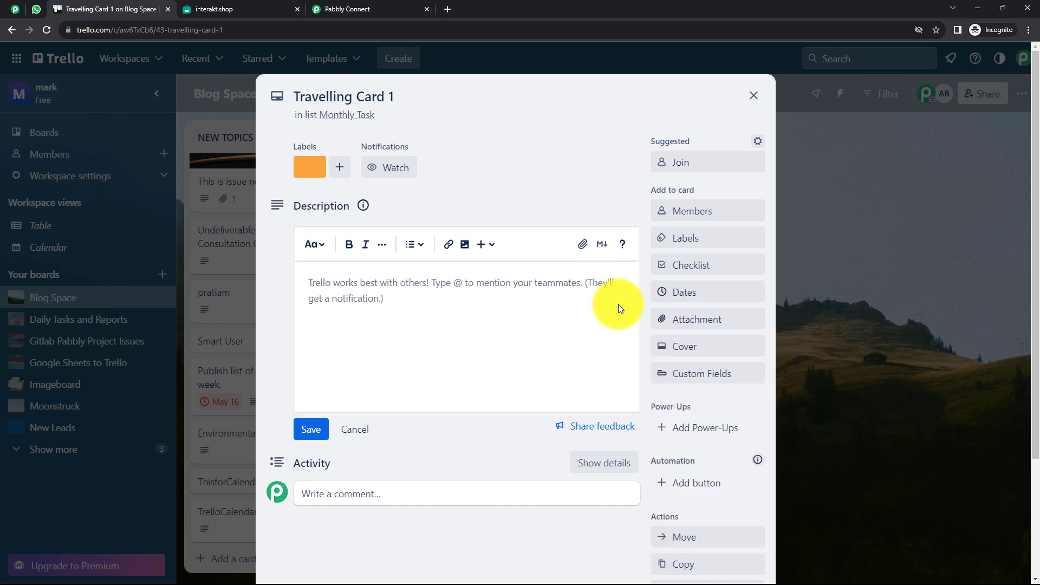
pyautogui.click(693, 210)
pyautogui.click(707, 327)
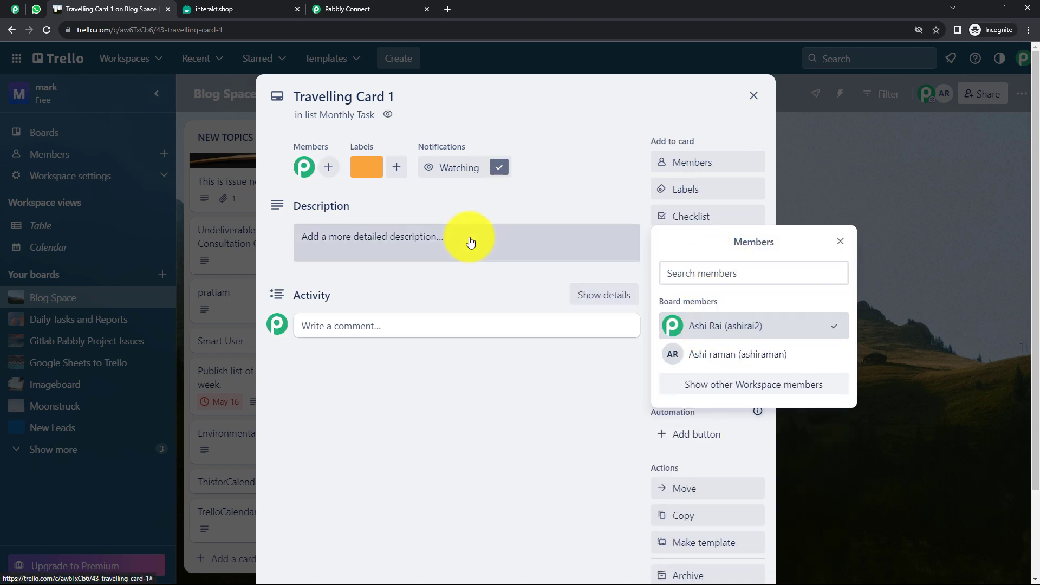
pyautogui.click(411, 238)
# Enter the description 'This is just a Test Card.' and set the due date to Aug 26
pyautogui.click(411, 239)
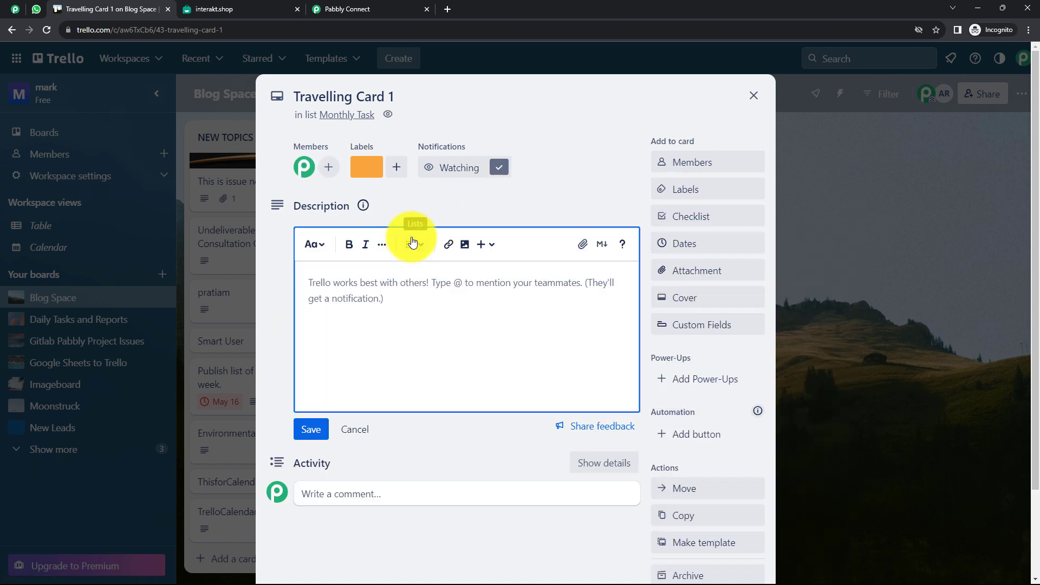
pyautogui.write('This is just a Test Card.')
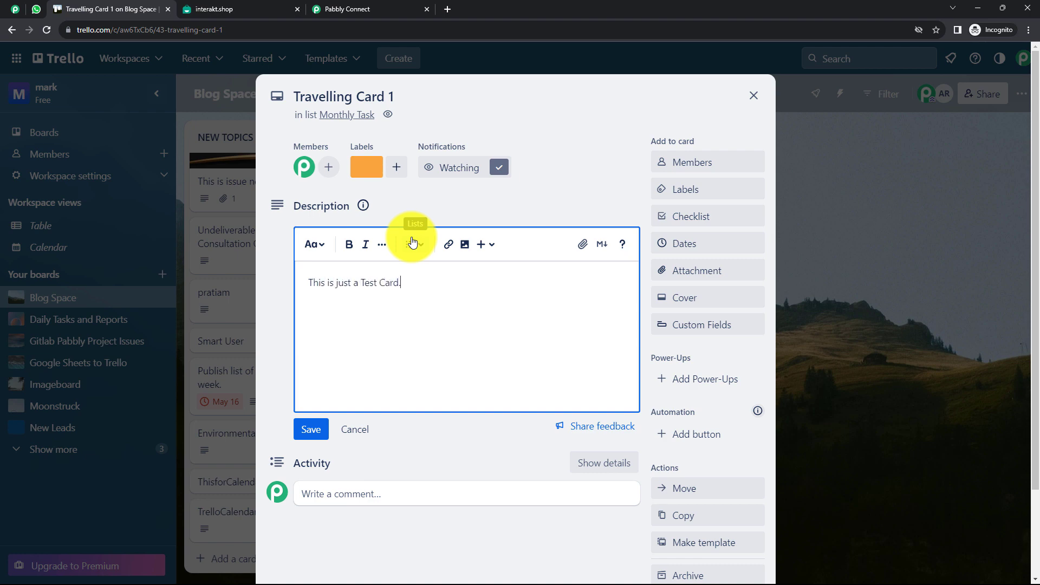
pyautogui.click(681, 245)
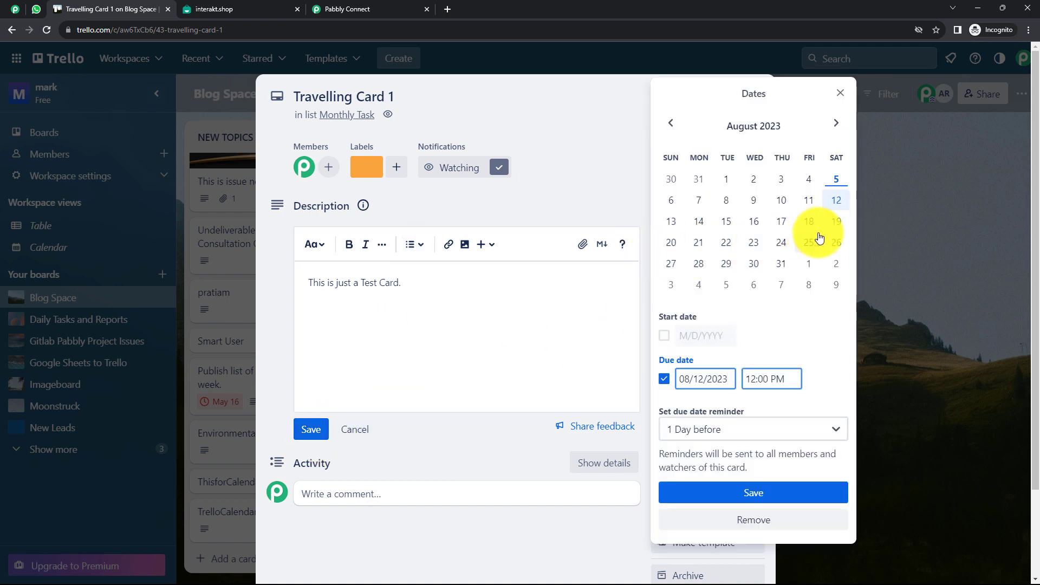
pyautogui.click(835, 242)
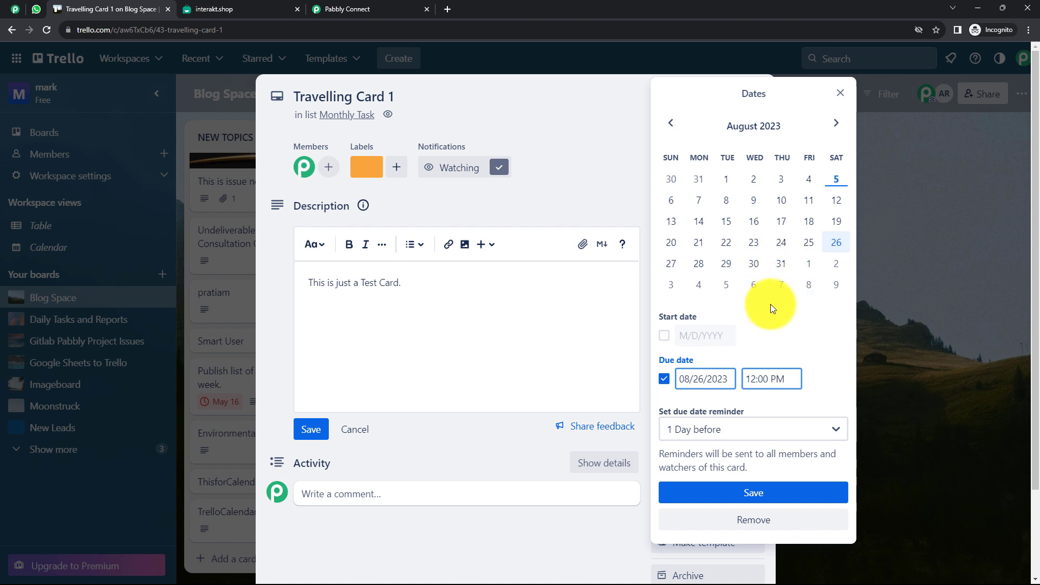
pyautogui.click(758, 493)
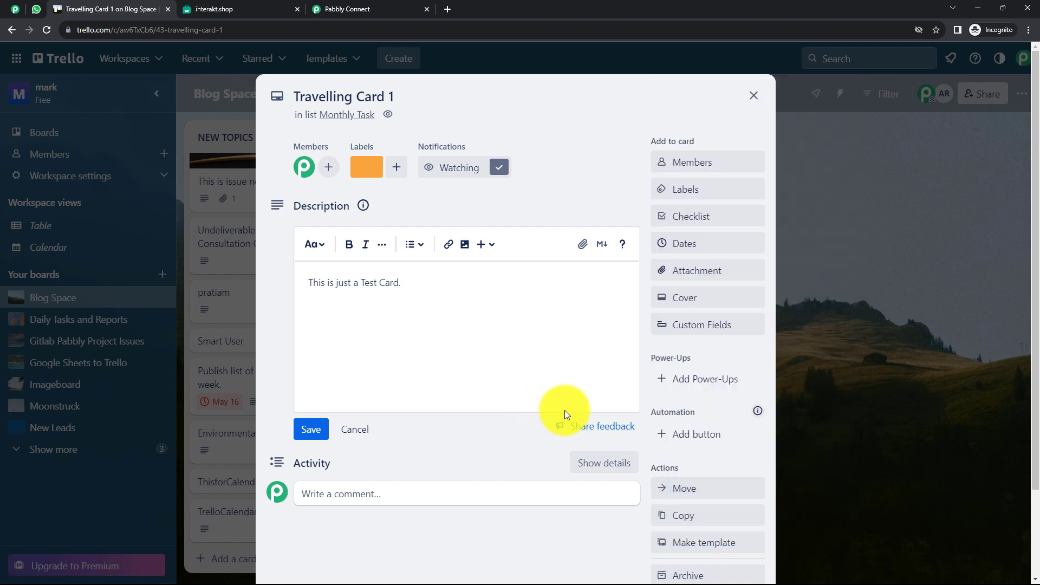
# Give Travelling Card 1 the lake Unsplash photo cover, then close the card
pyautogui.click(689, 297)
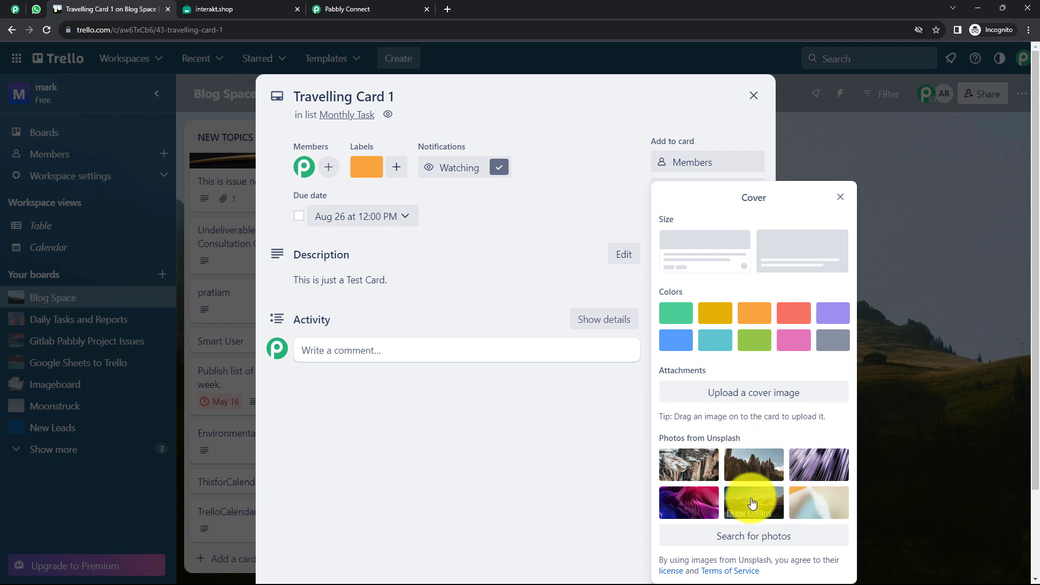
pyautogui.click(729, 503)
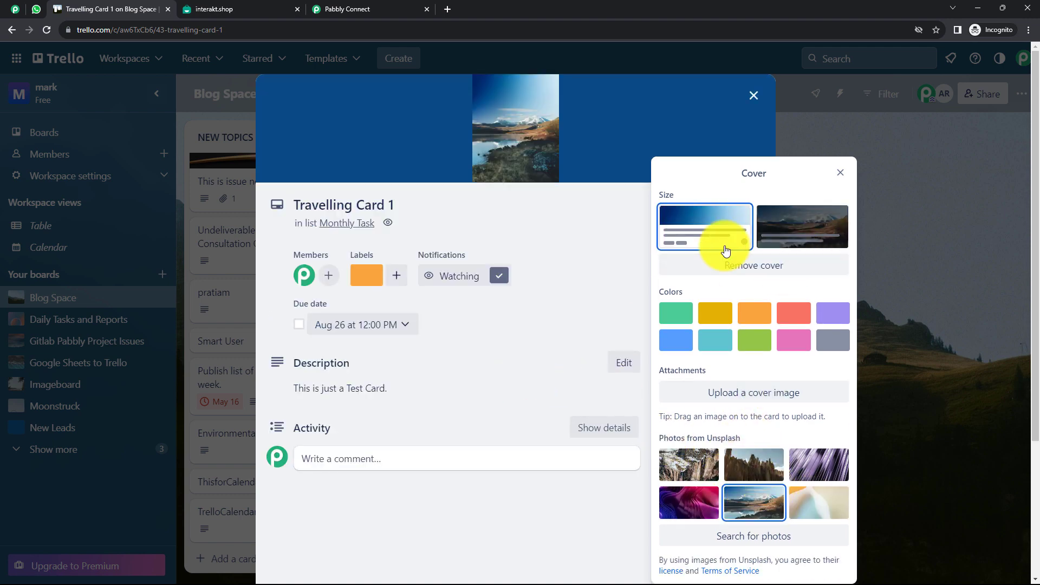
pyautogui.click(608, 300)
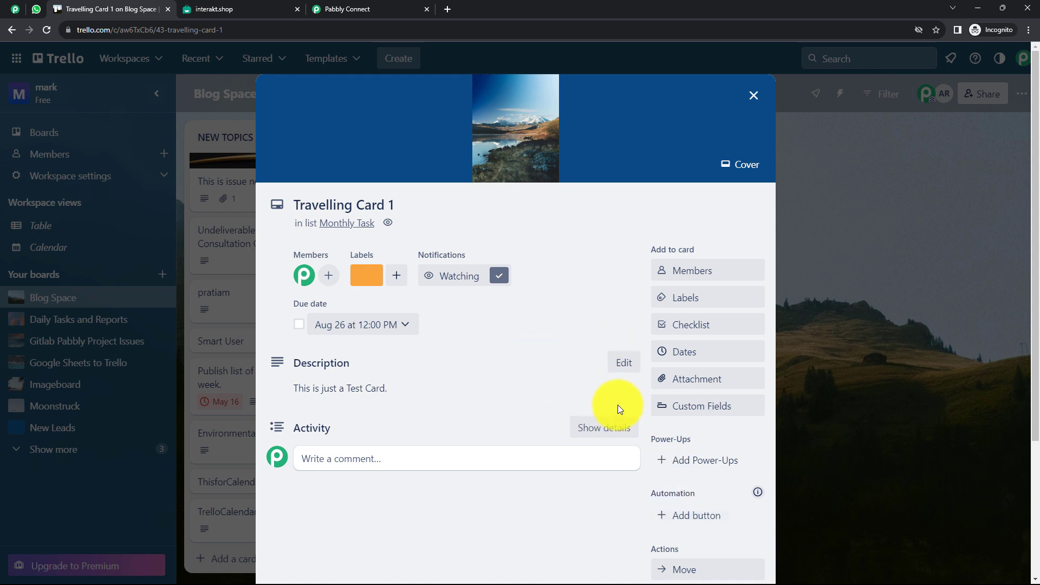
pyautogui.scroll(-4, 484, 362)
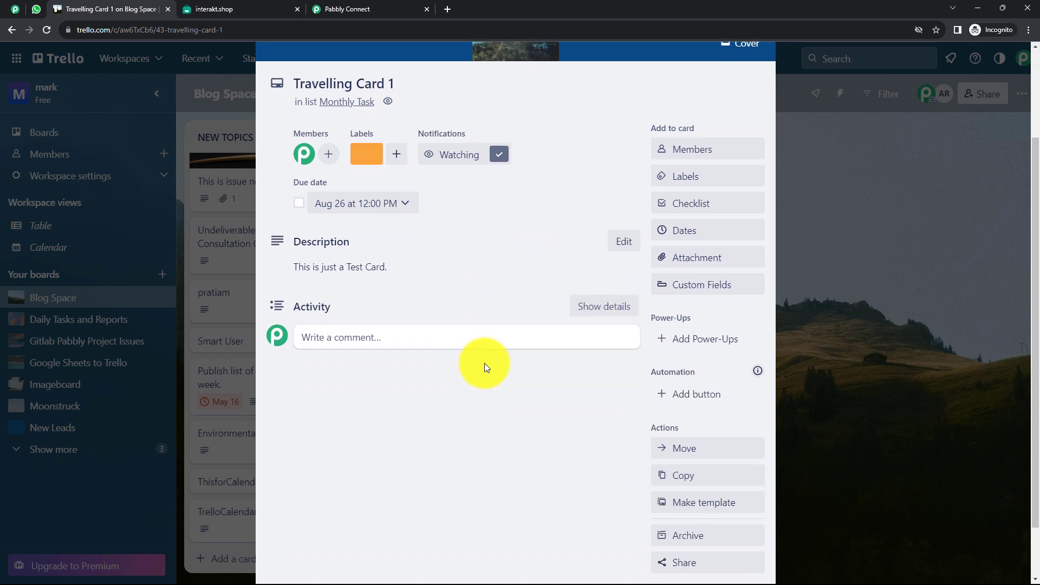
pyautogui.scroll(4, 564, 228)
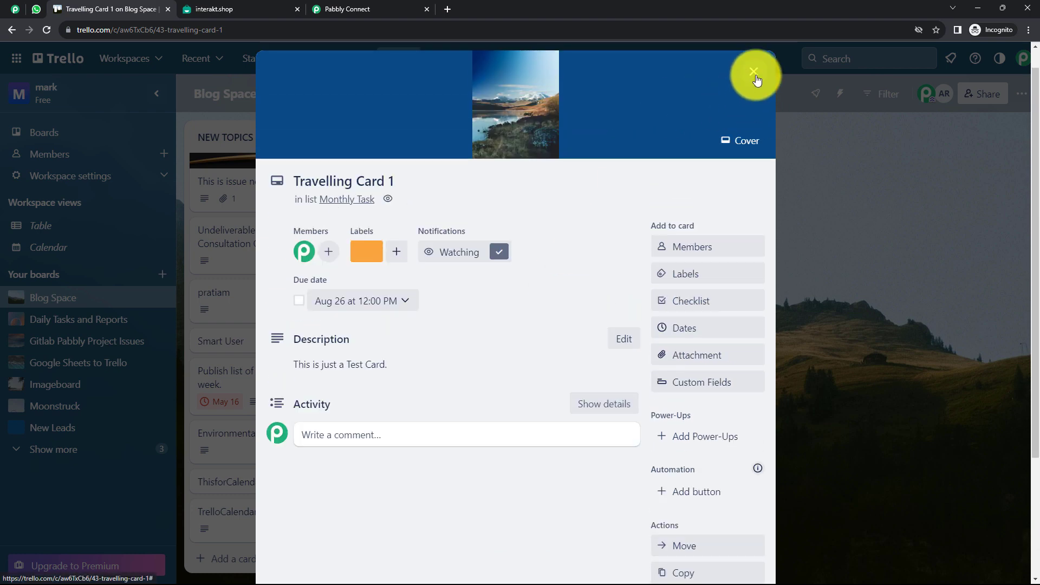
pyautogui.click(758, 59)
pyautogui.scroll(-3, 529, 407)
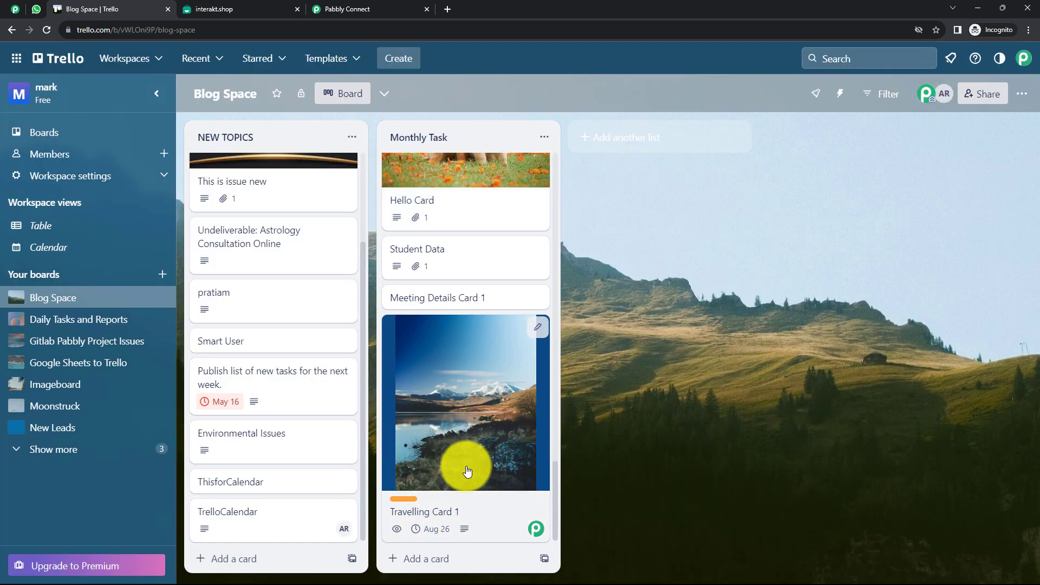
pyautogui.click(363, 8)
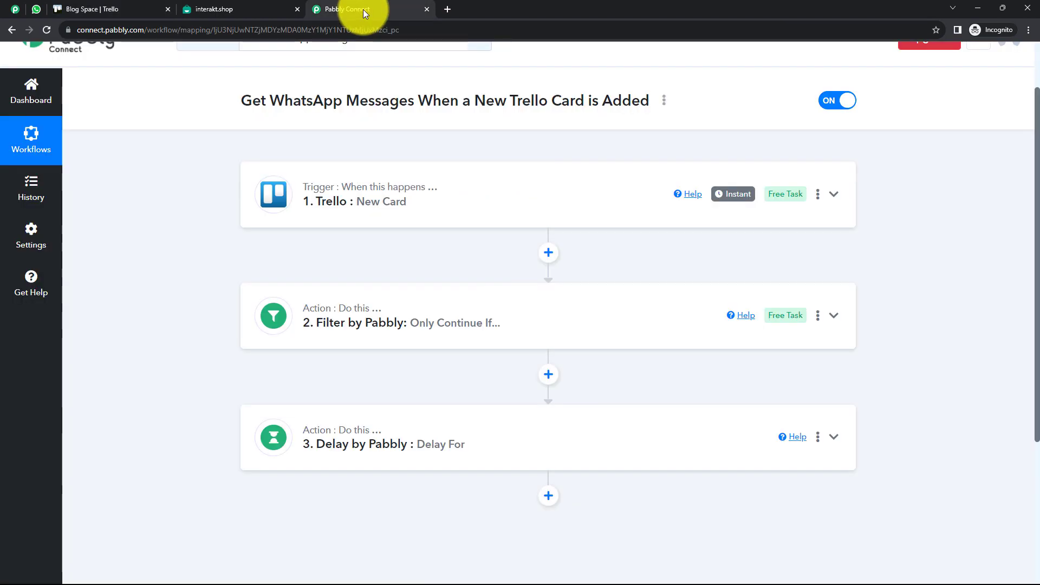
# Add a Trello action step after the Delay step
pyautogui.click(142, 10)
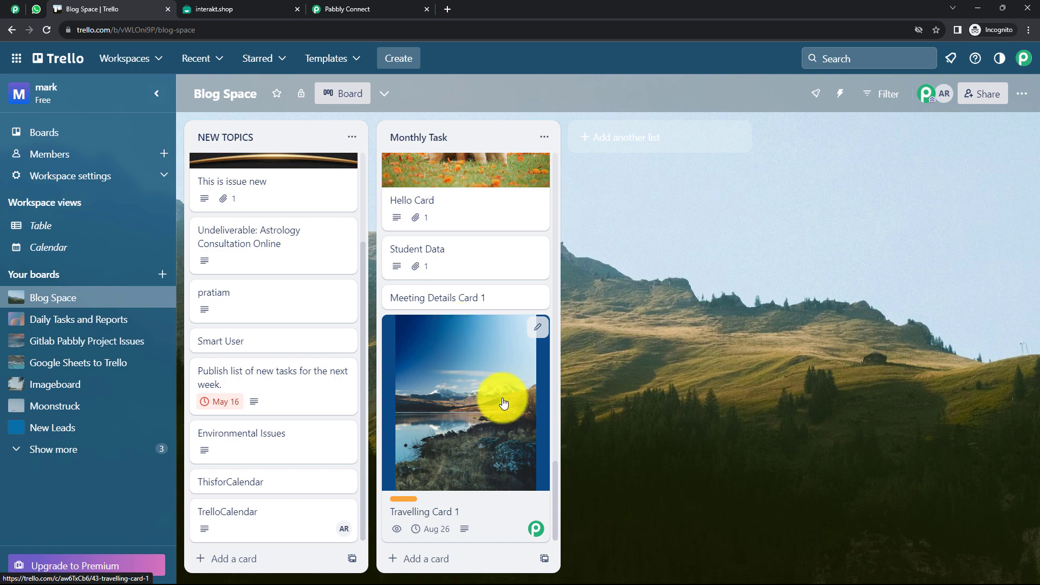
pyautogui.click(365, 8)
pyautogui.scroll(-3, 508, 384)
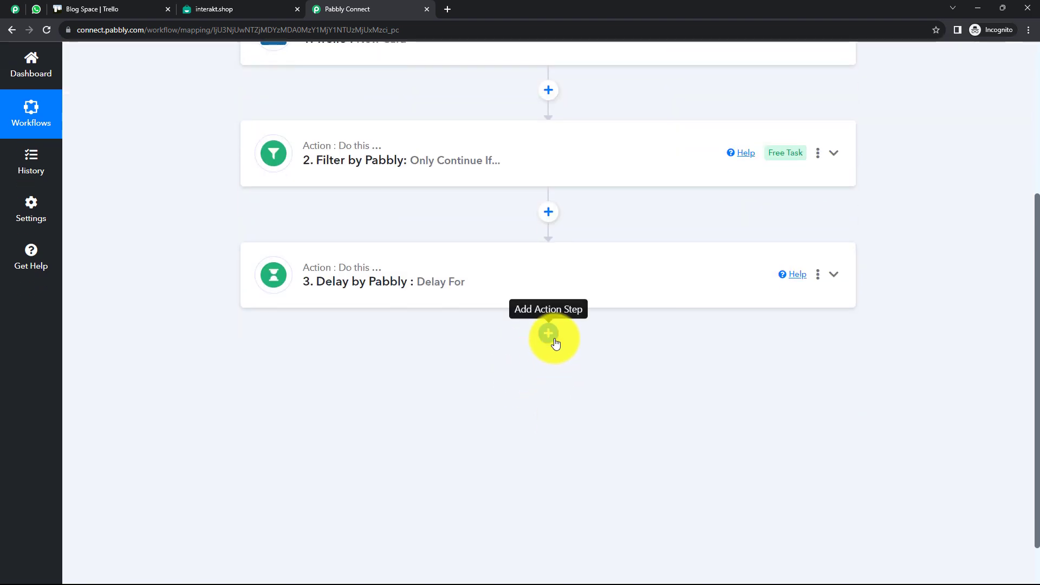
pyautogui.click(551, 334)
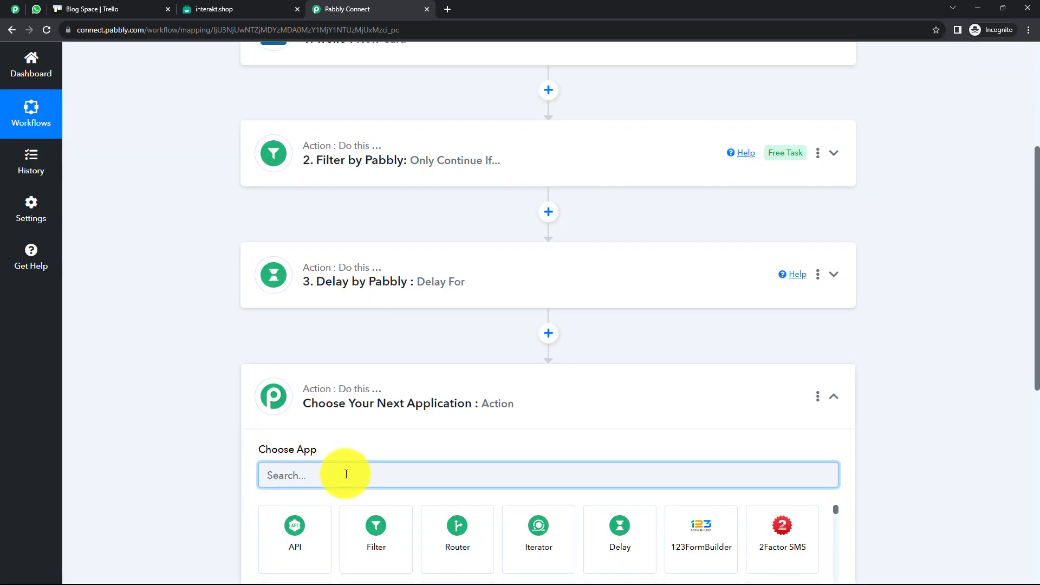
pyautogui.write('Trello')
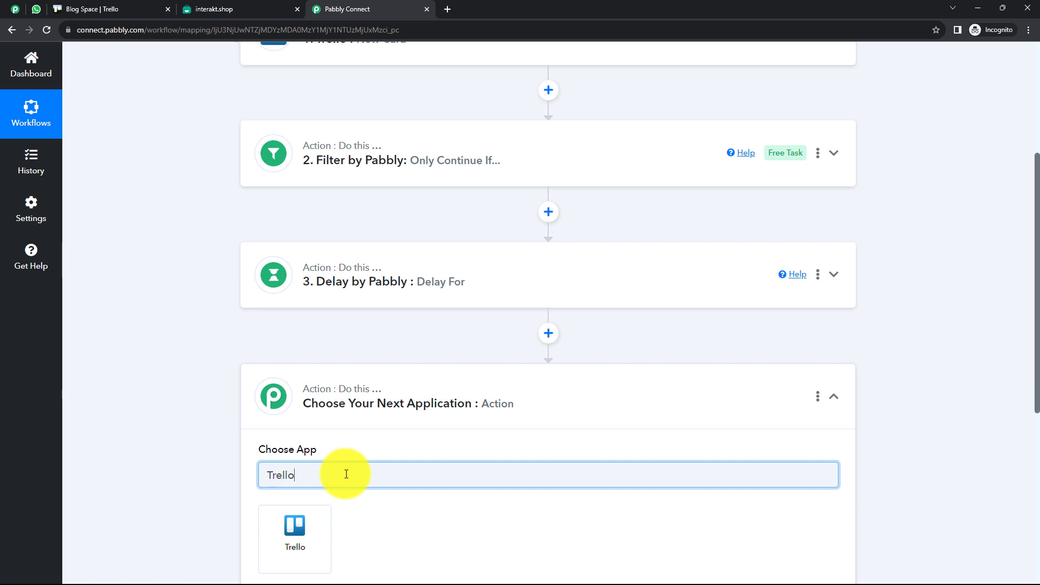
pyautogui.click(295, 534)
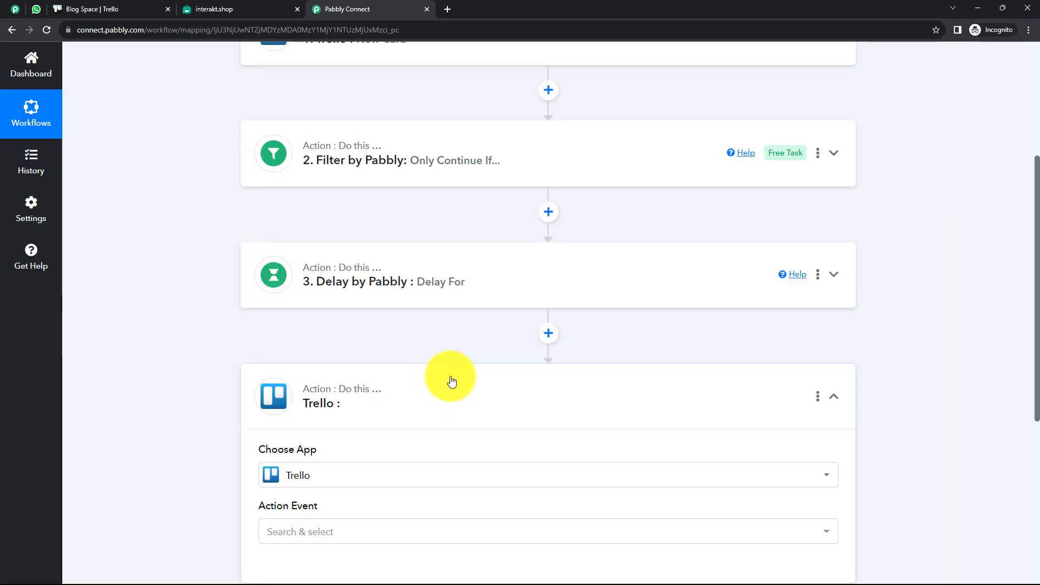
# Choose Get a Card as the Trello action event
pyautogui.scroll(-3, 390, 381)
pyautogui.click(333, 374)
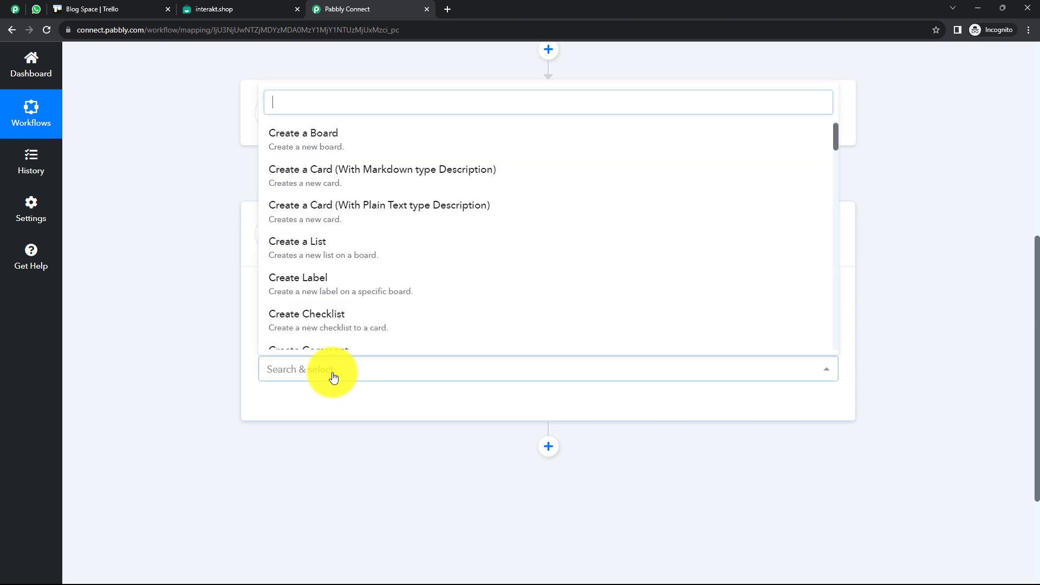
pyautogui.scroll(-4, 421, 210)
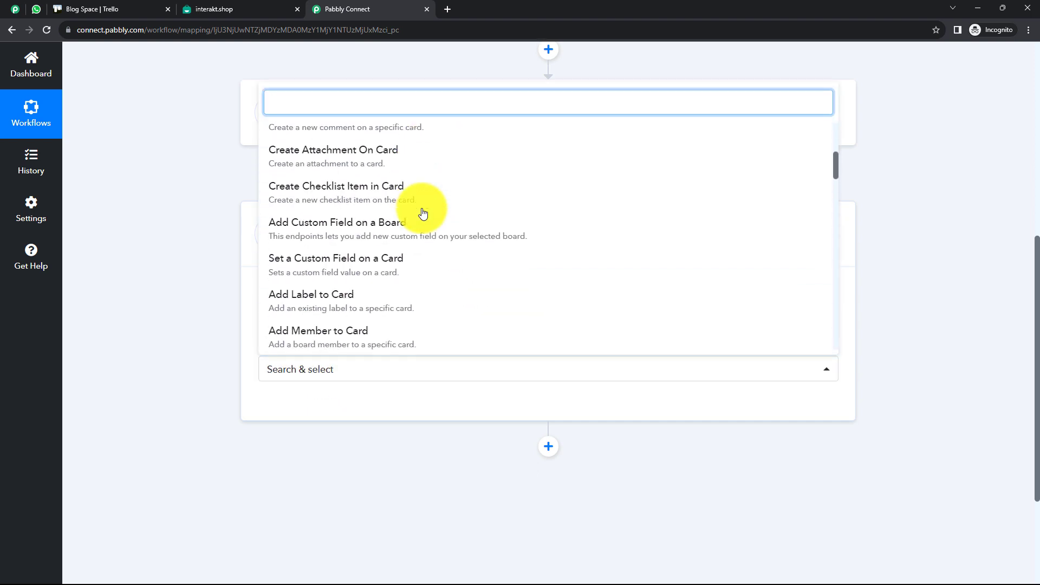
pyautogui.scroll(-10, 423, 212)
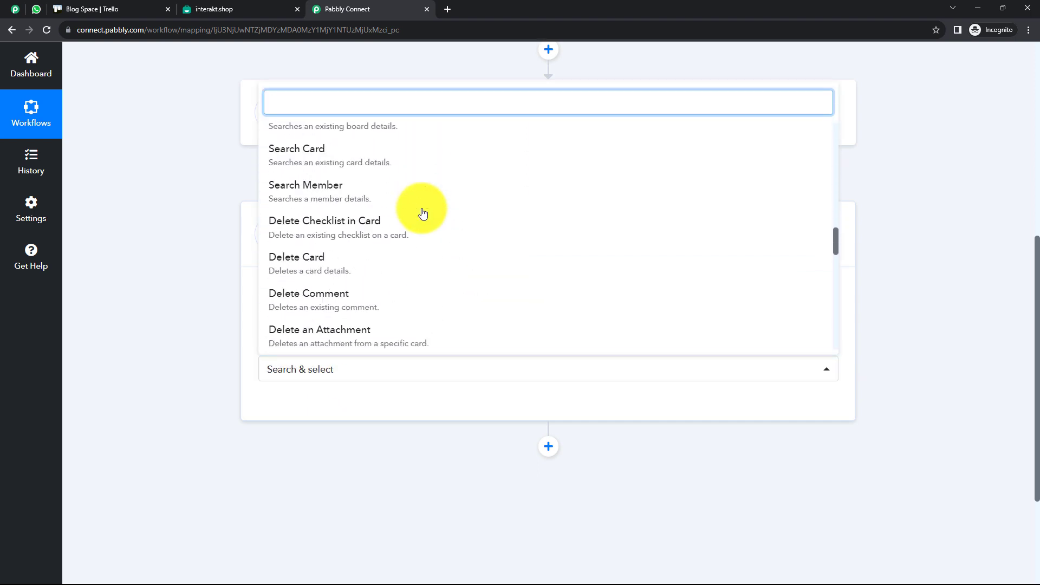
pyautogui.scroll(-5, 423, 213)
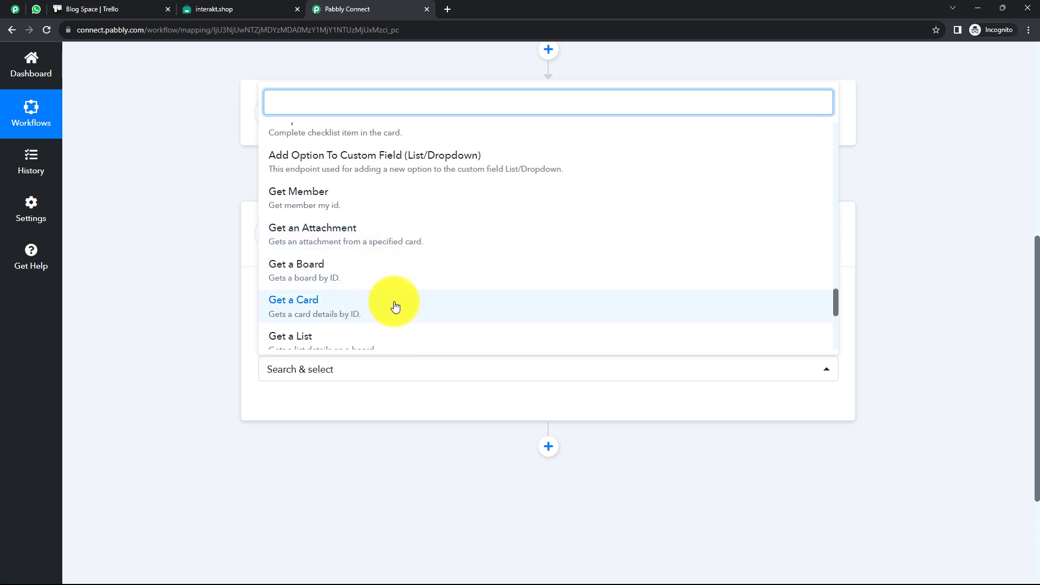
pyautogui.click(395, 306)
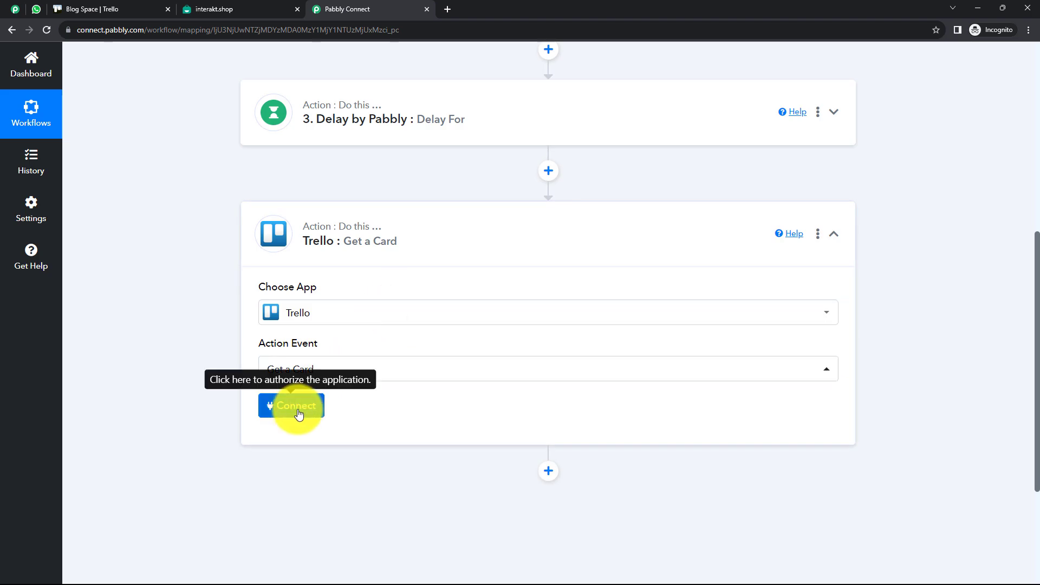
# Connect the Get a Card step through the existing Trello #7 connection
pyautogui.click(311, 405)
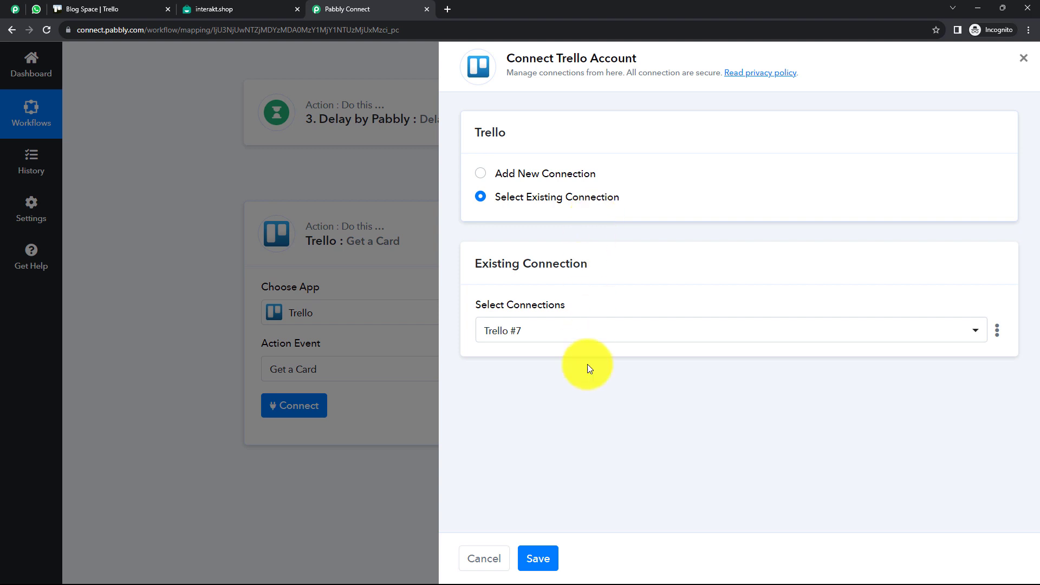
pyautogui.click(539, 559)
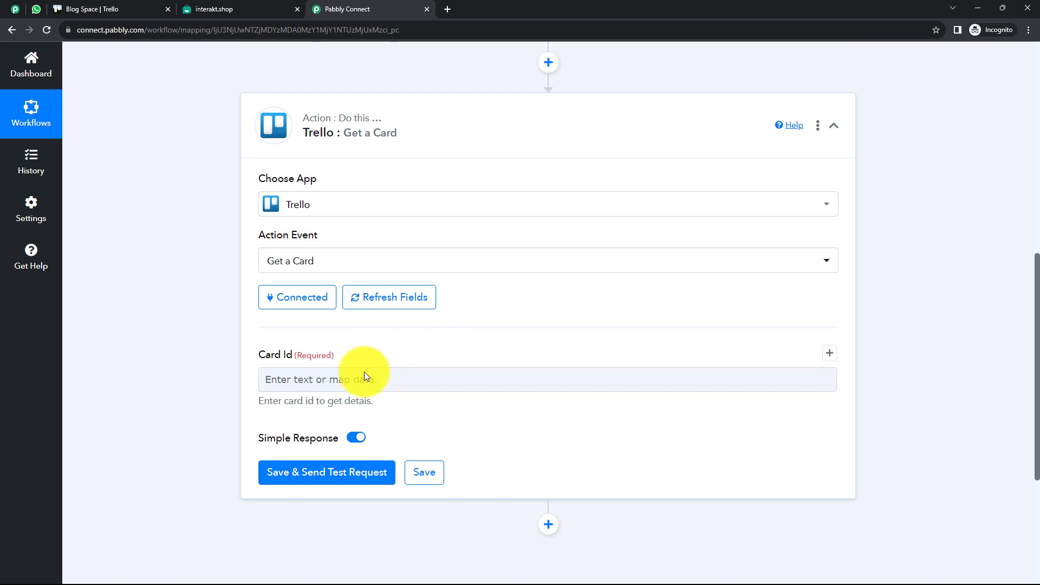
# Bring up the Trello New Card trigger's data for the Card Id field
pyautogui.click(365, 379)
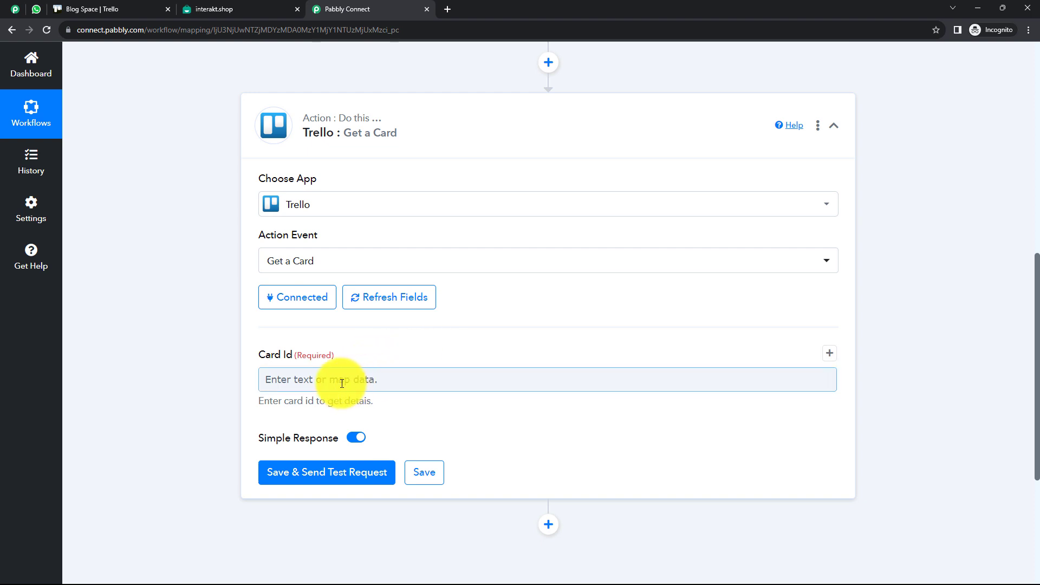
pyautogui.click(342, 383)
pyautogui.scroll(-1, 421, 348)
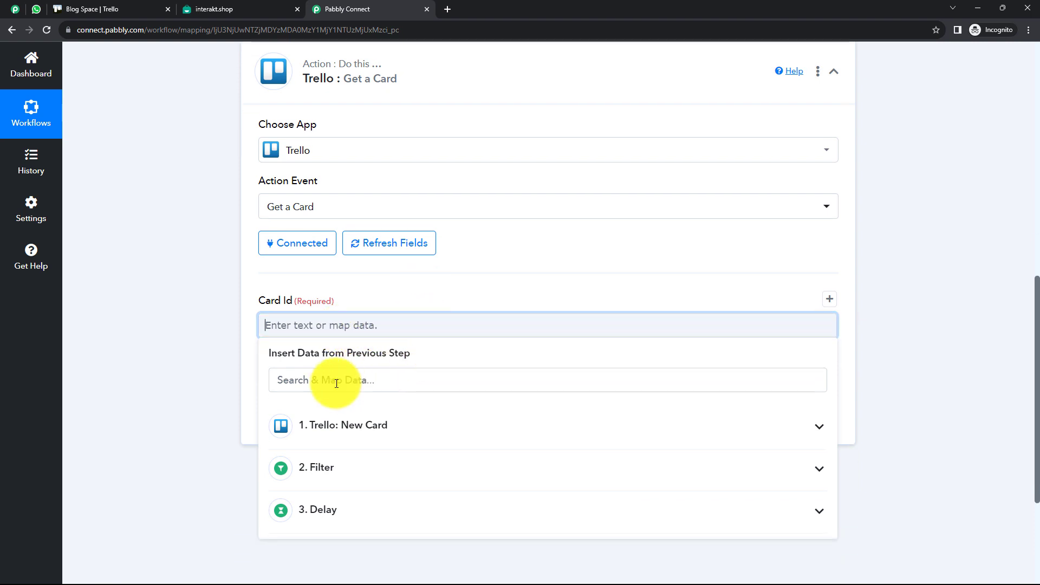
pyautogui.click(370, 428)
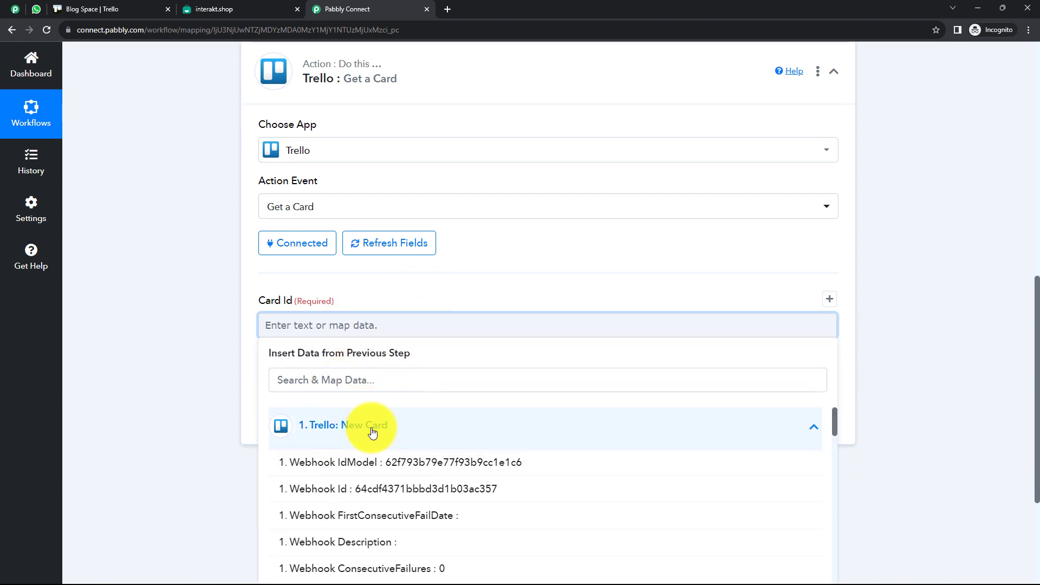
pyautogui.scroll(-2, 370, 331)
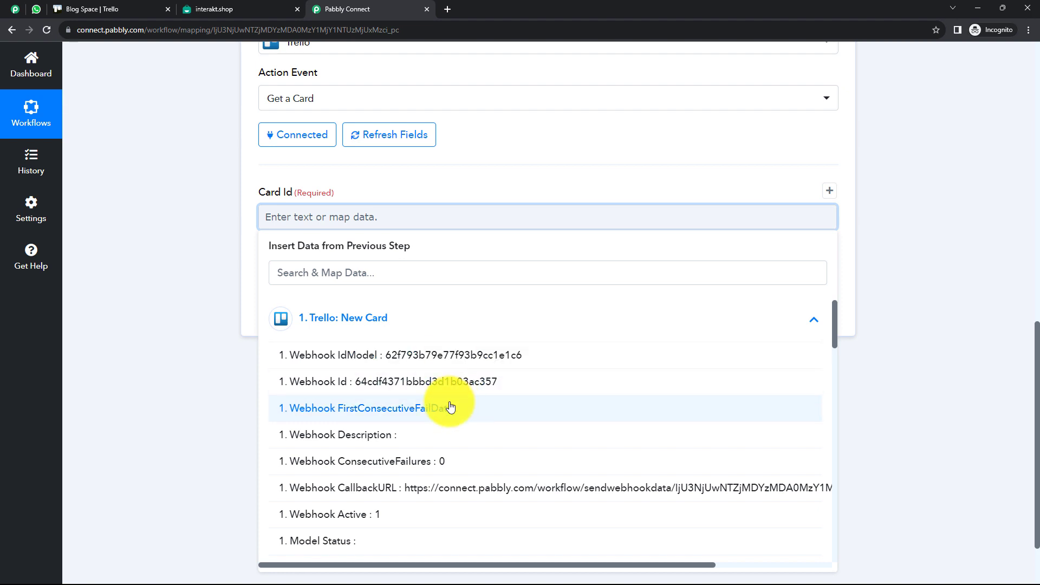
# Search 'card' and map Action Data Card Id into the Card Id field
pyautogui.click(343, 274)
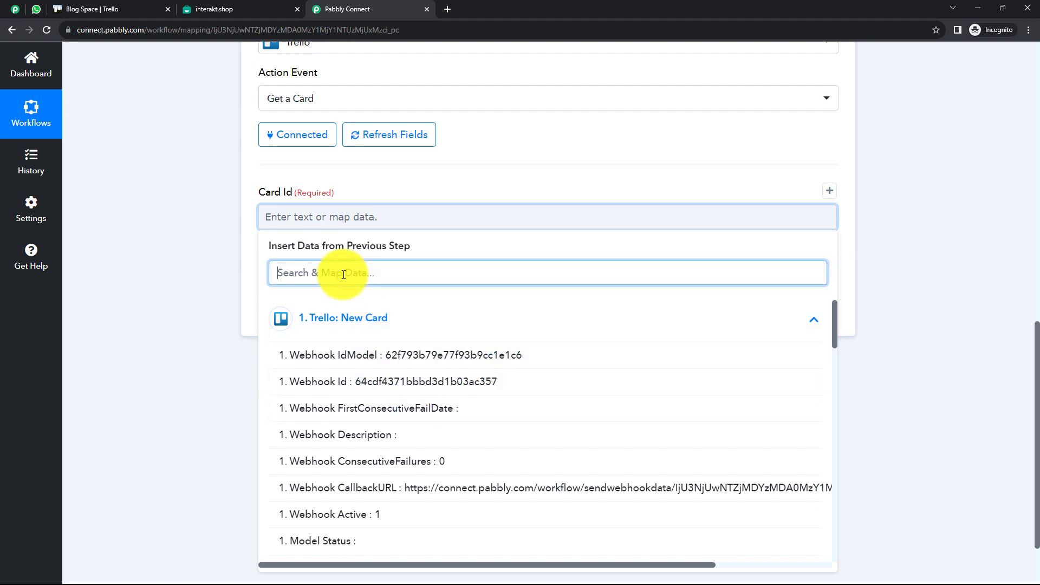
pyautogui.write('card')
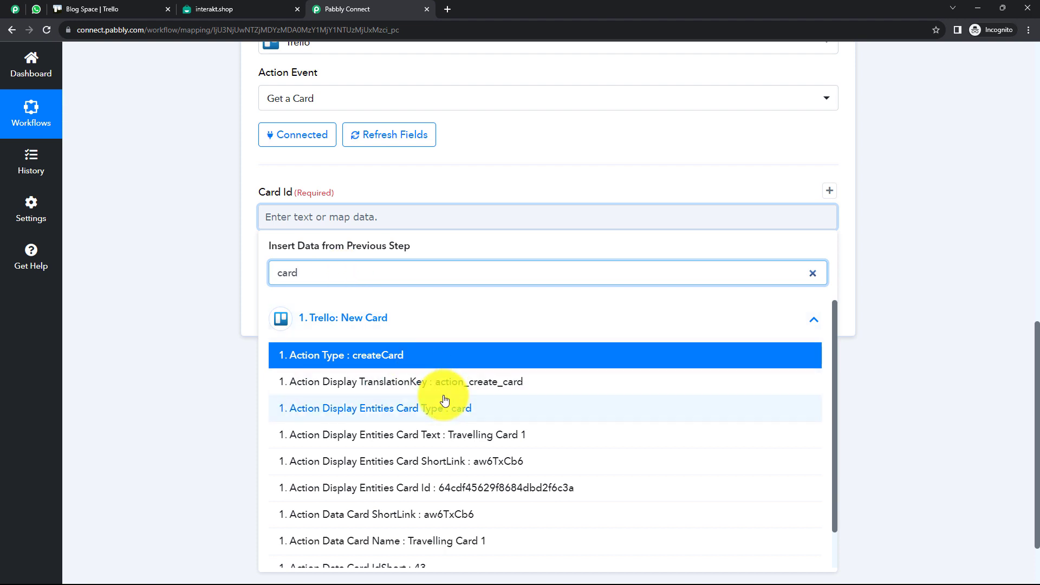
pyautogui.scroll(-1, 444, 400)
pyautogui.scroll(-1, 444, 400)
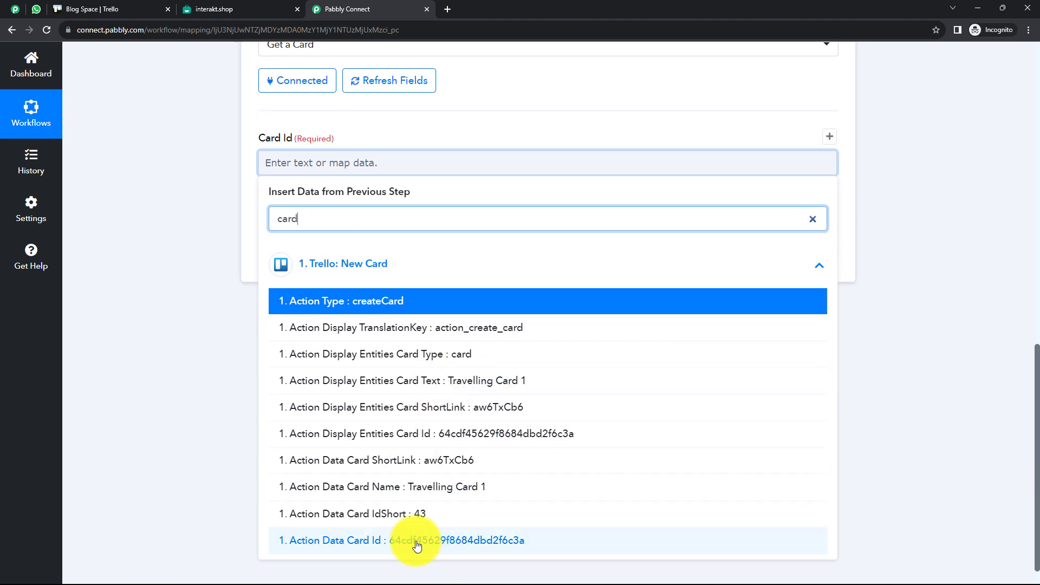
pyautogui.click(417, 542)
pyautogui.click(211, 356)
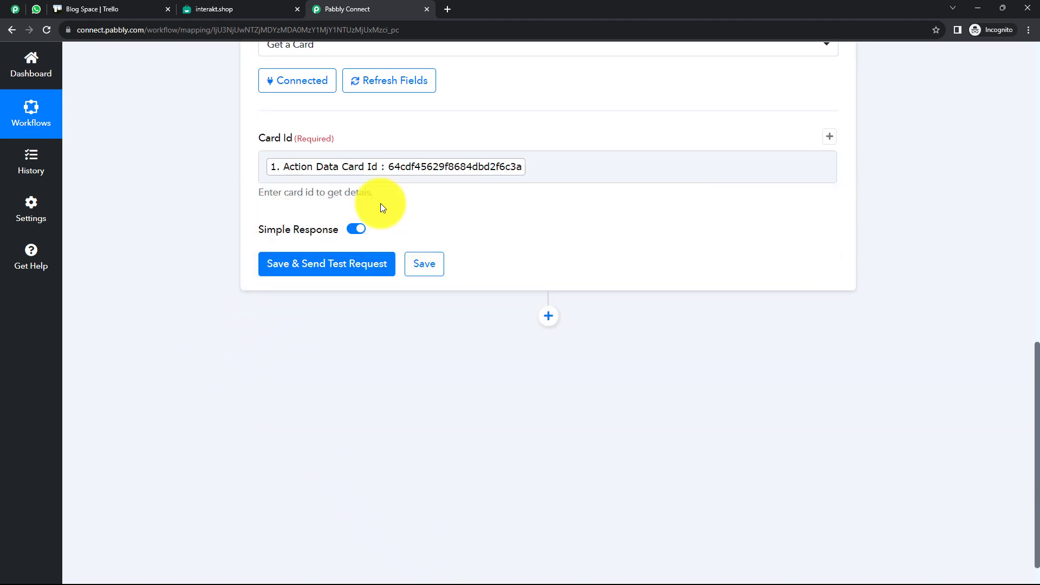
pyautogui.scroll(2, 380, 203)
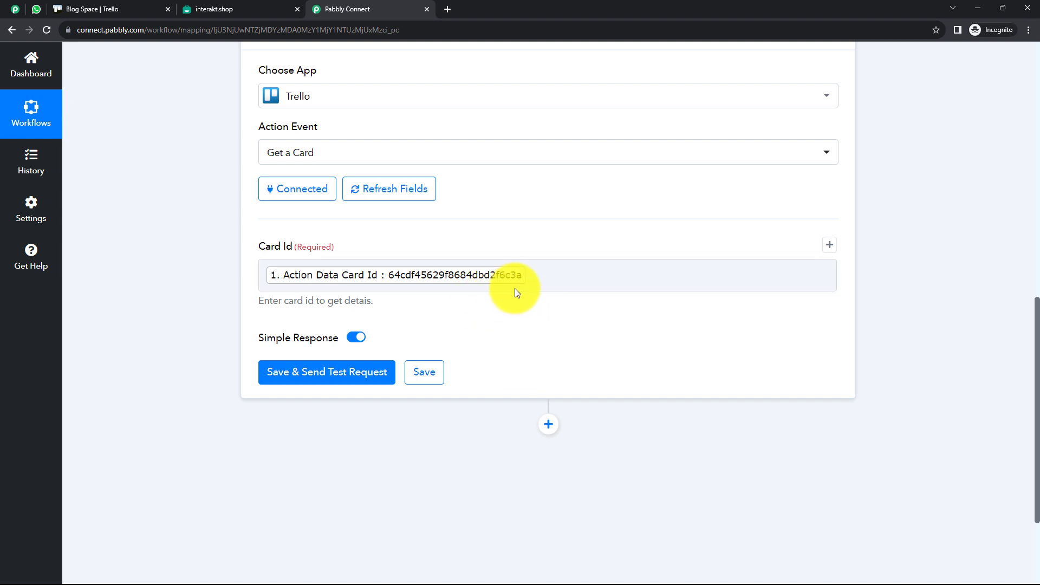
pyautogui.click(543, 275)
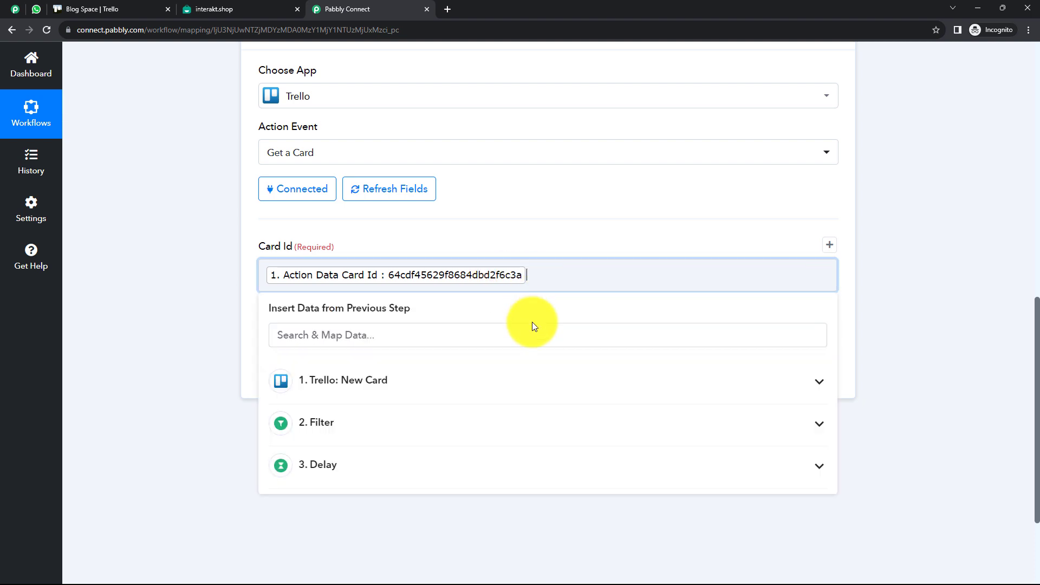
pyautogui.click(228, 277)
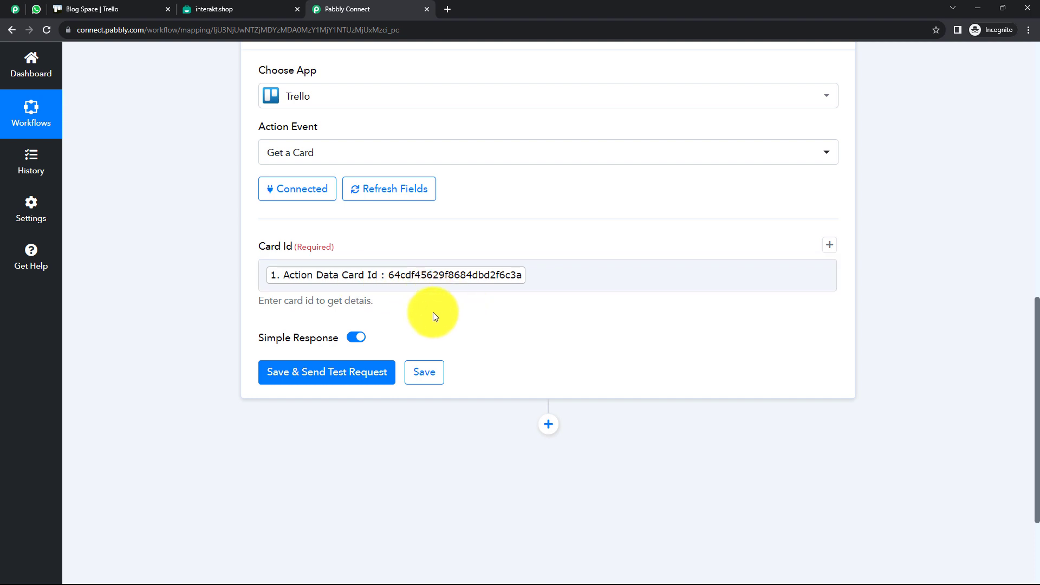
# Test the Get a Card step and check the returned card description
pyautogui.click(328, 374)
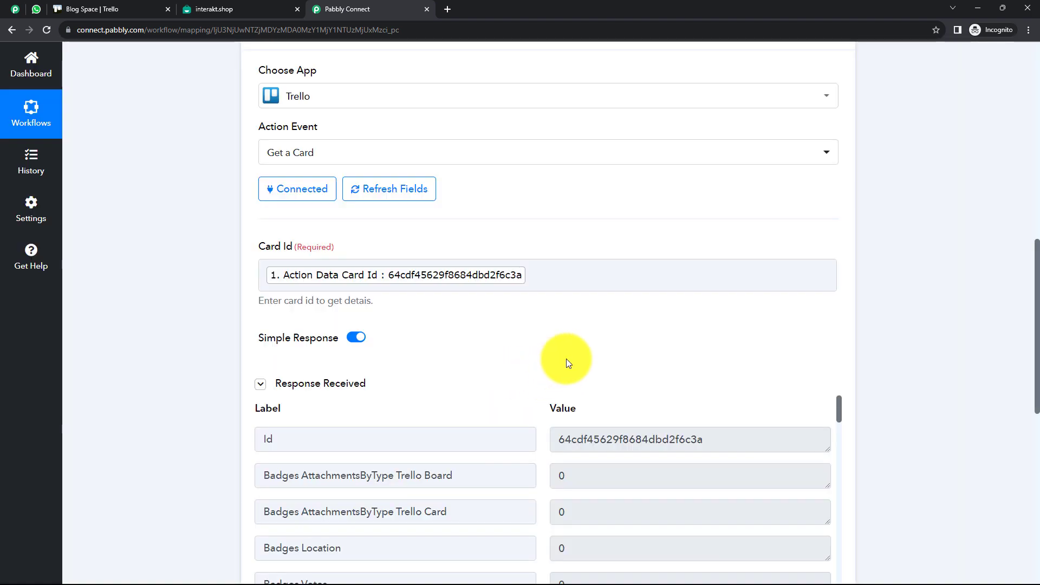
pyautogui.scroll(-2, 567, 359)
pyautogui.scroll(-4, 566, 358)
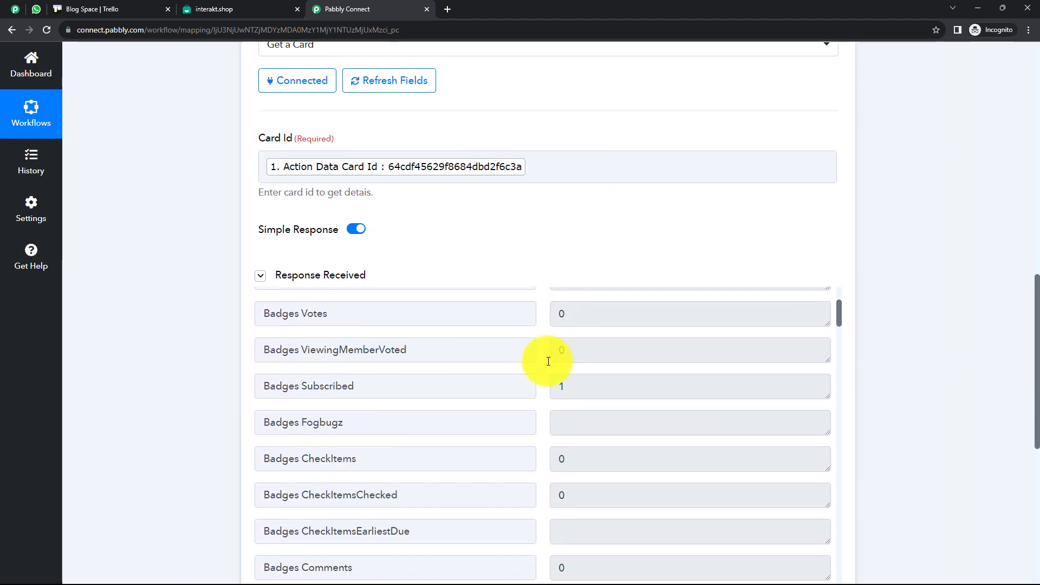
pyautogui.scroll(-6, 387, 384)
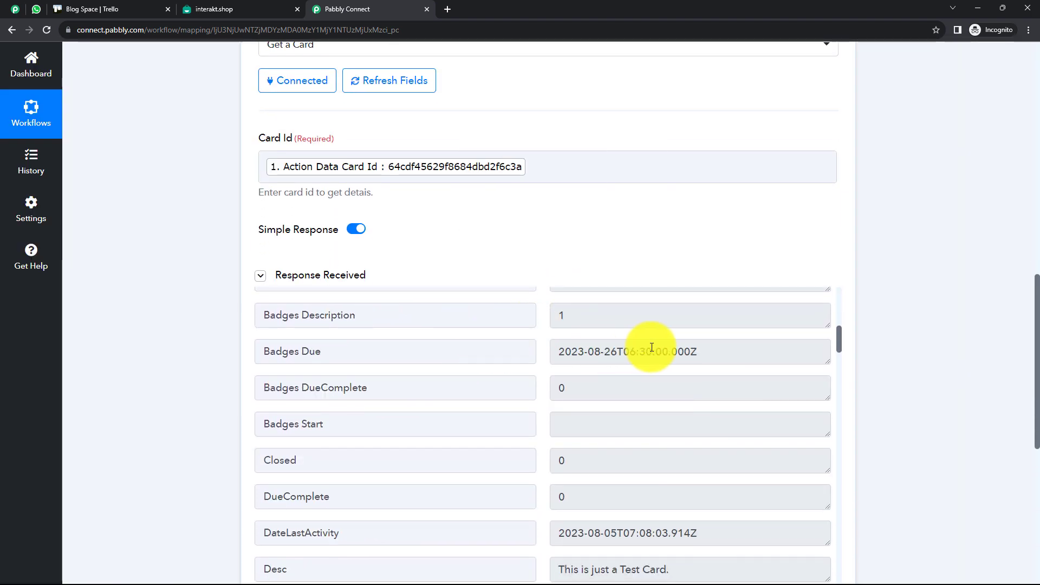
pyautogui.scroll(-3, 596, 352)
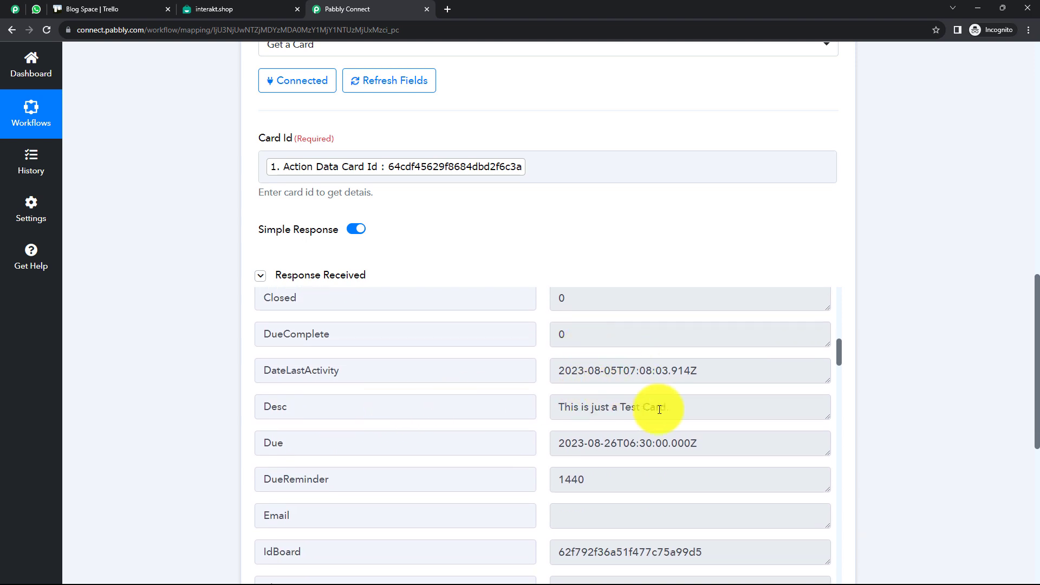
pyautogui.tripleClick(585, 408)
pyautogui.click(607, 407)
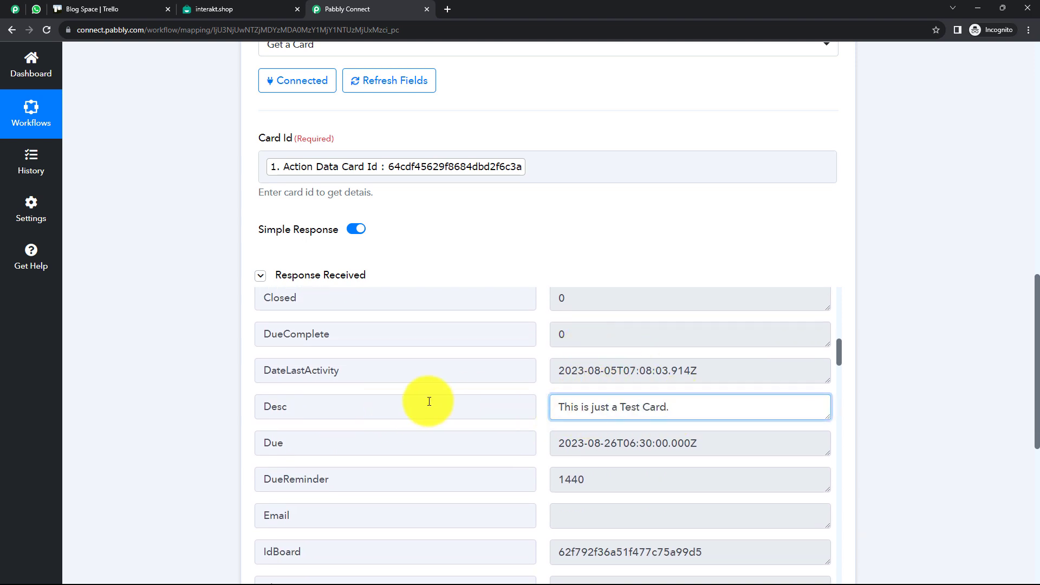
# Confirm the response returns the card name Travelling Card 1
pyautogui.scroll(-4, 392, 396)
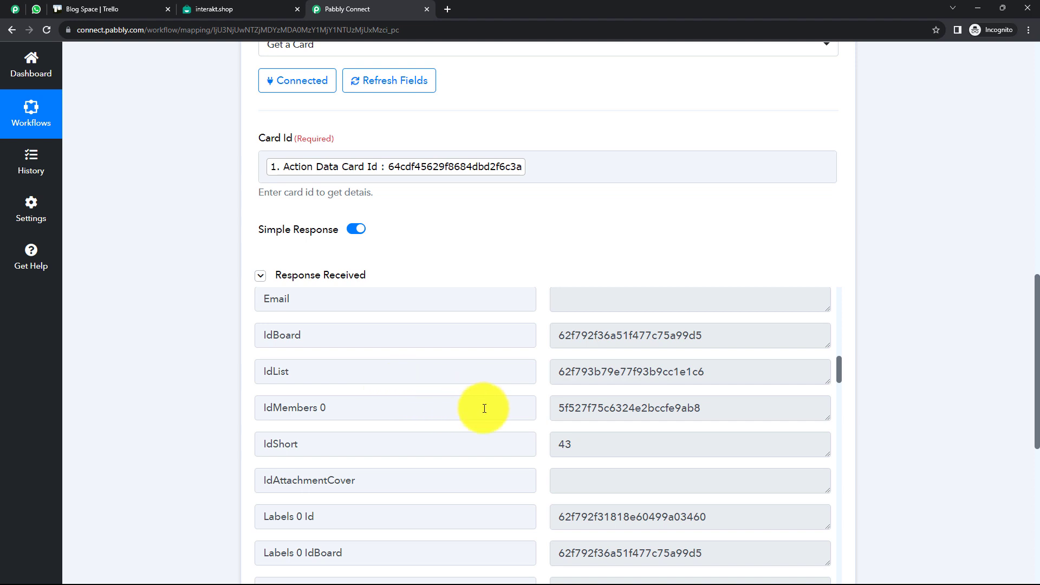
pyautogui.scroll(-2, 464, 412)
pyautogui.scroll(-2, 464, 412)
pyautogui.scroll(-2, 424, 406)
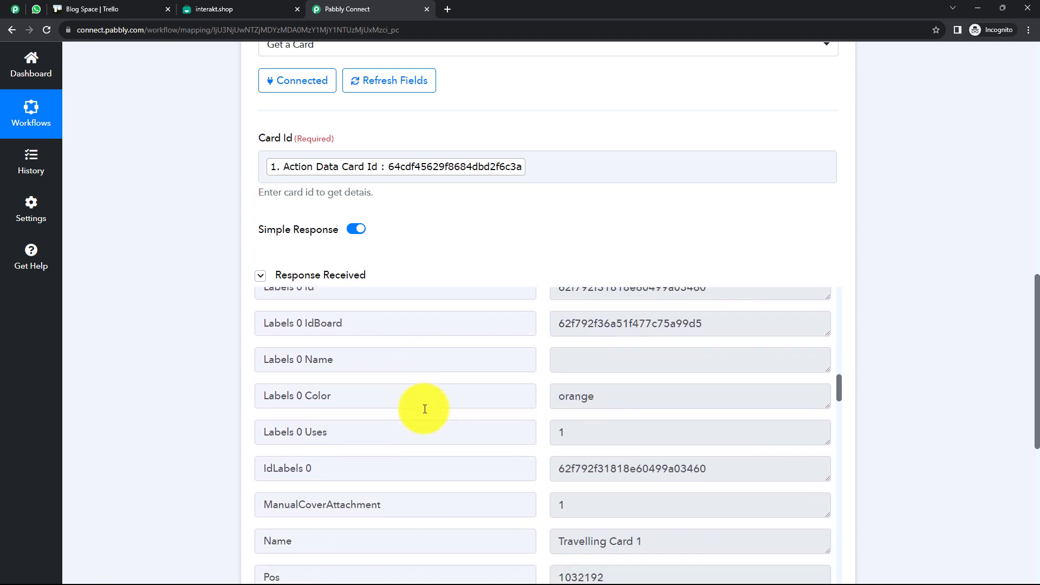
pyautogui.moveTo(657, 448); pyautogui.dragTo(541, 453)
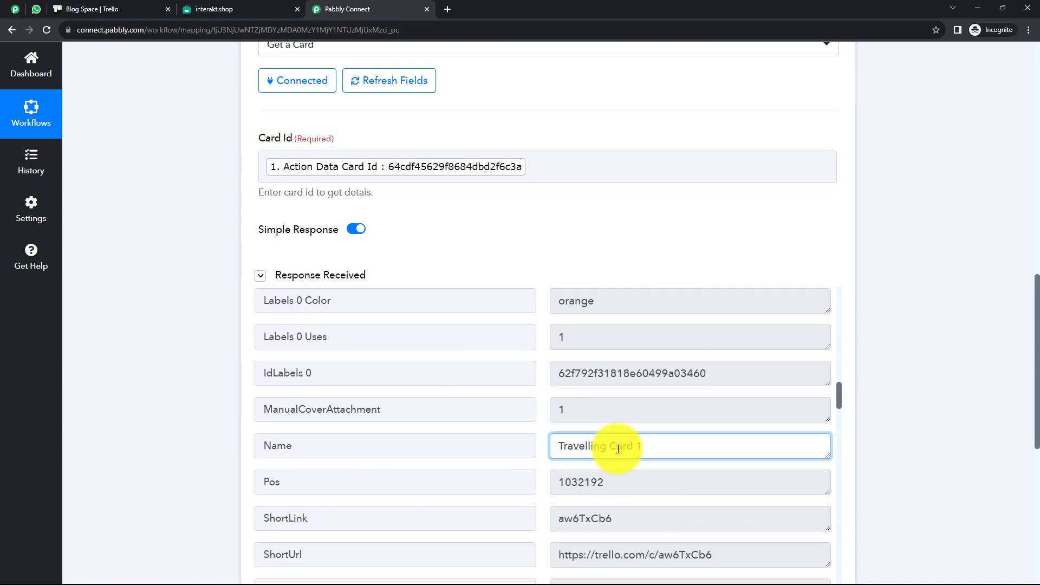
pyautogui.click(564, 456)
pyautogui.scroll(-8, 574, 445)
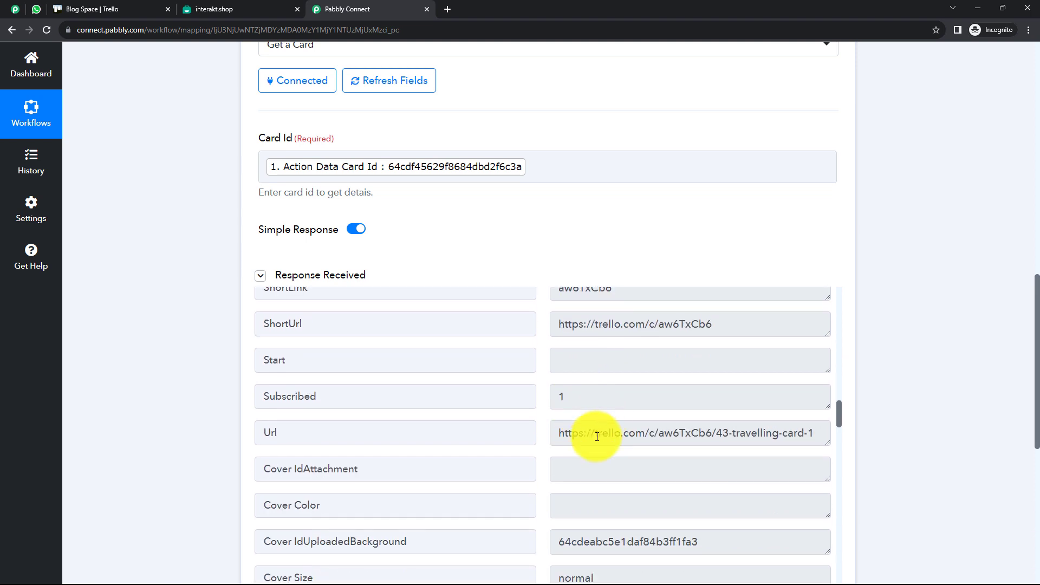
pyautogui.scroll(-1, 599, 435)
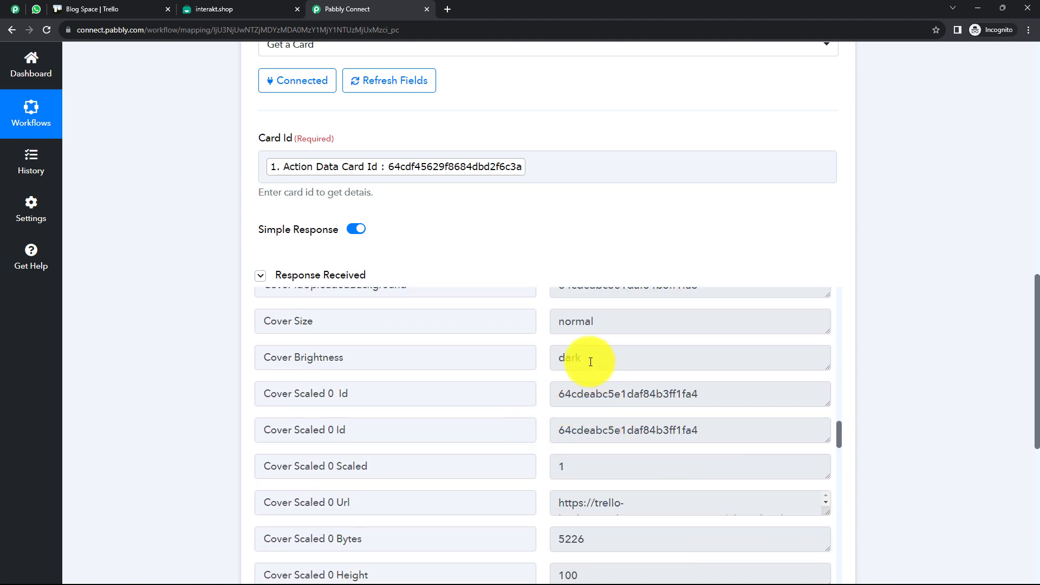
# Review the returned cover brightness and size values and the rest of the response
pyautogui.doubleClick(574, 355)
pyautogui.click(574, 327)
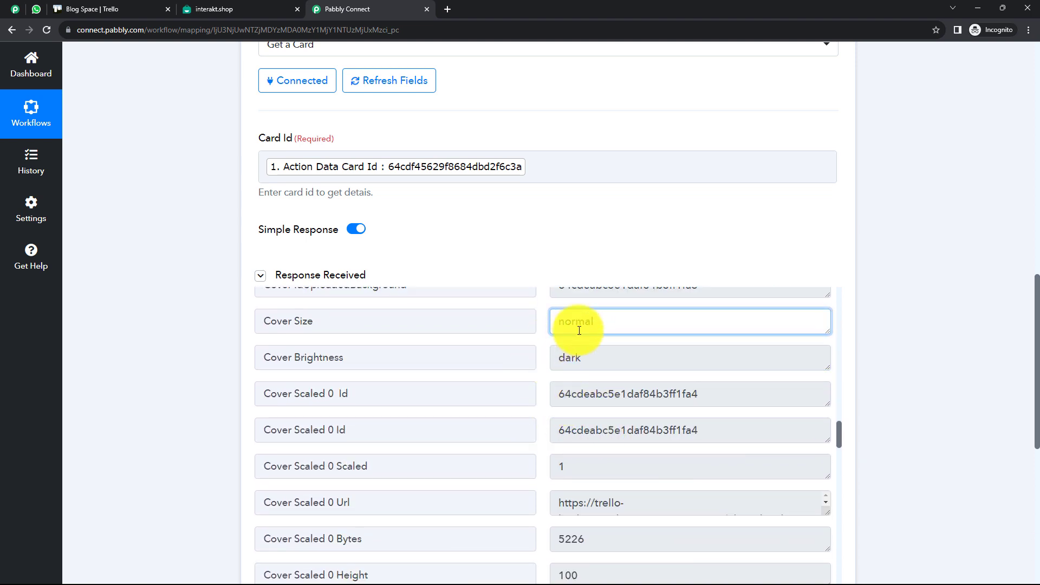
pyautogui.scroll(-2, 601, 375)
pyautogui.scroll(-10, 622, 398)
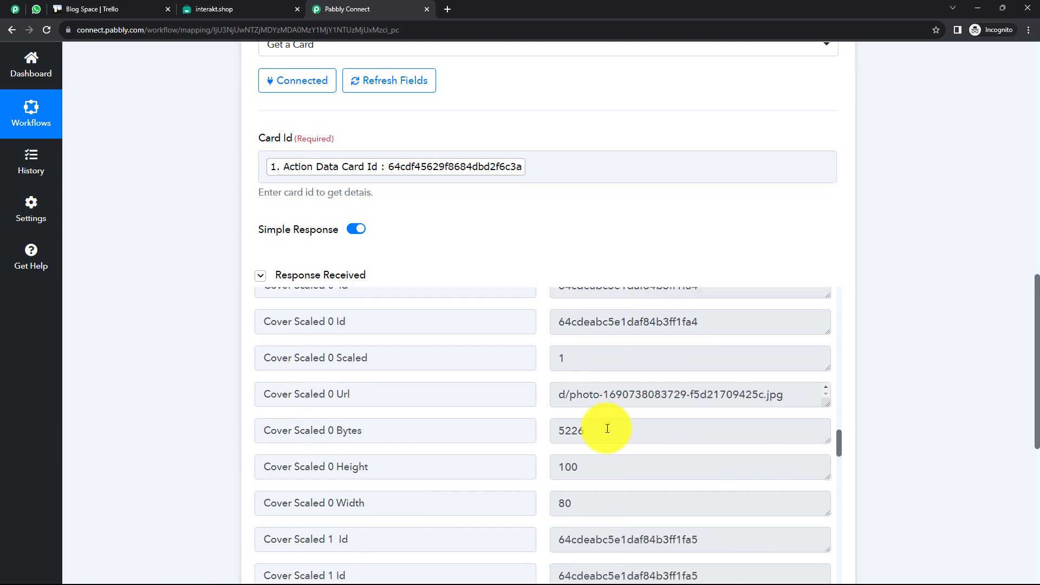
pyautogui.scroll(-12, 450, 379)
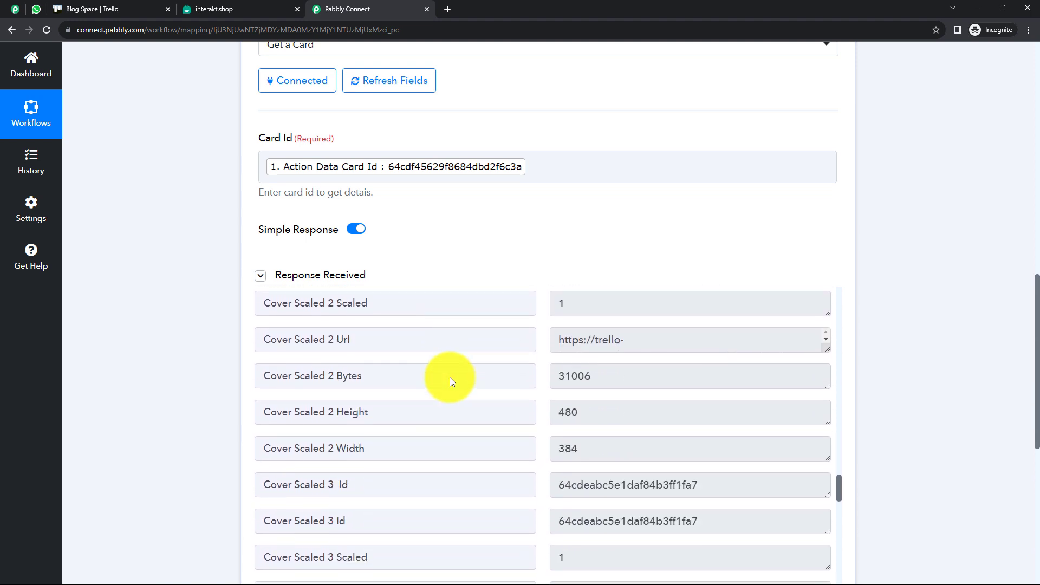
pyautogui.scroll(-11, 450, 381)
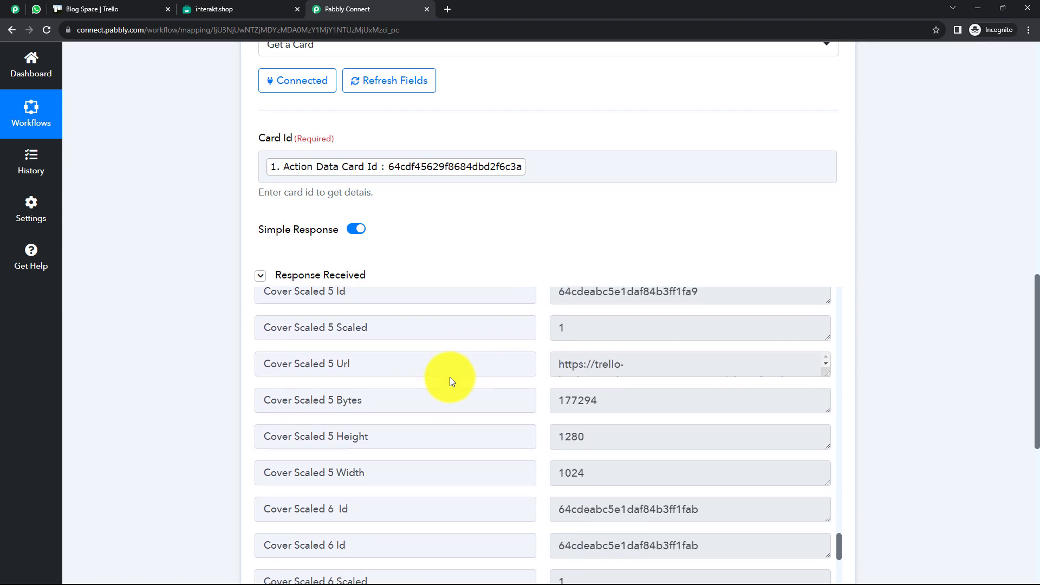
pyautogui.scroll(-3, 650, 384)
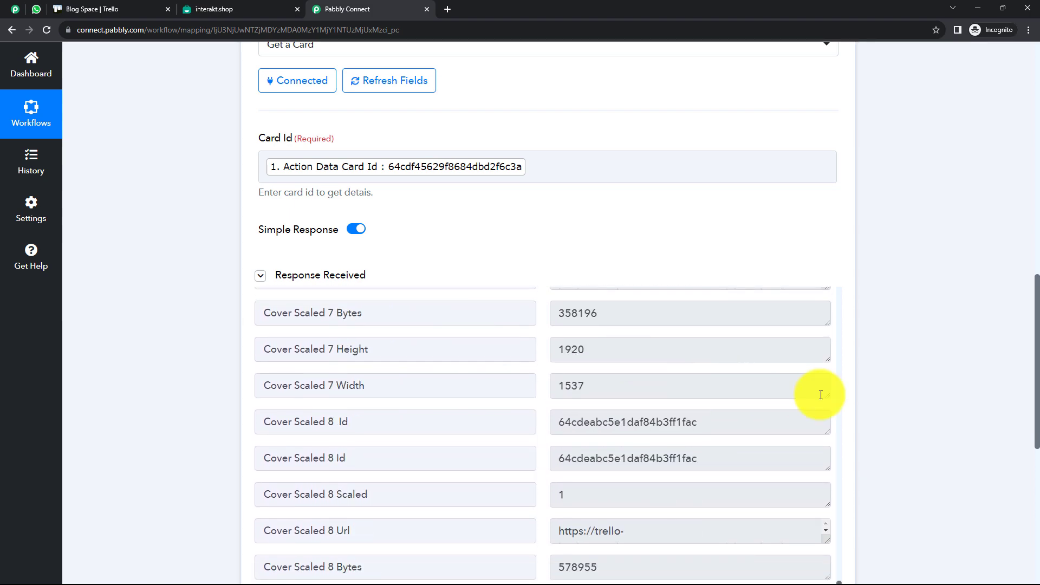
pyautogui.scroll(-5, 921, 399)
pyautogui.scroll(-2, 558, 312)
pyautogui.scroll(-6, 480, 304)
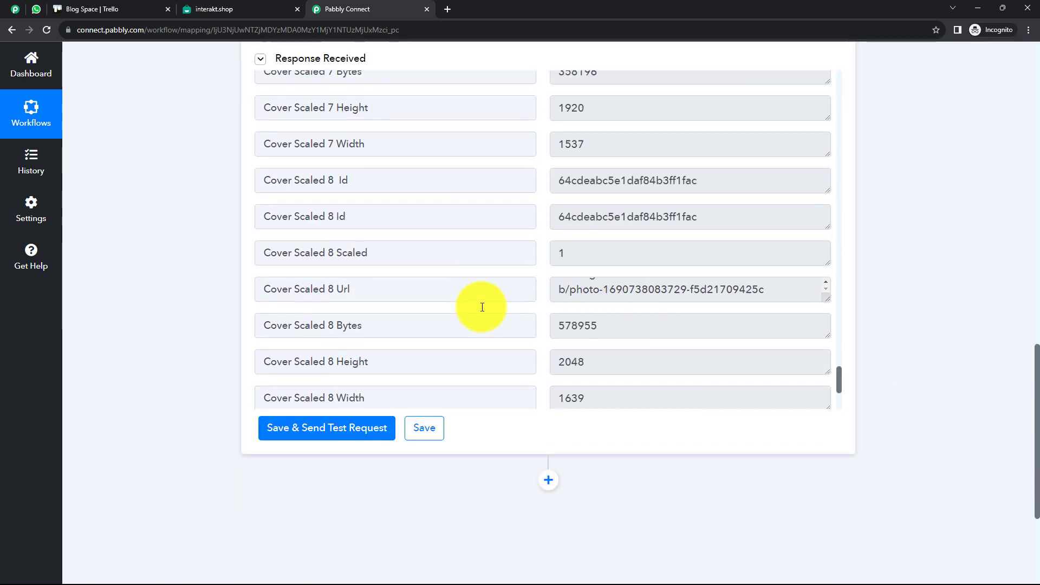
pyautogui.scroll(8, 483, 306)
pyautogui.scroll(20, 483, 306)
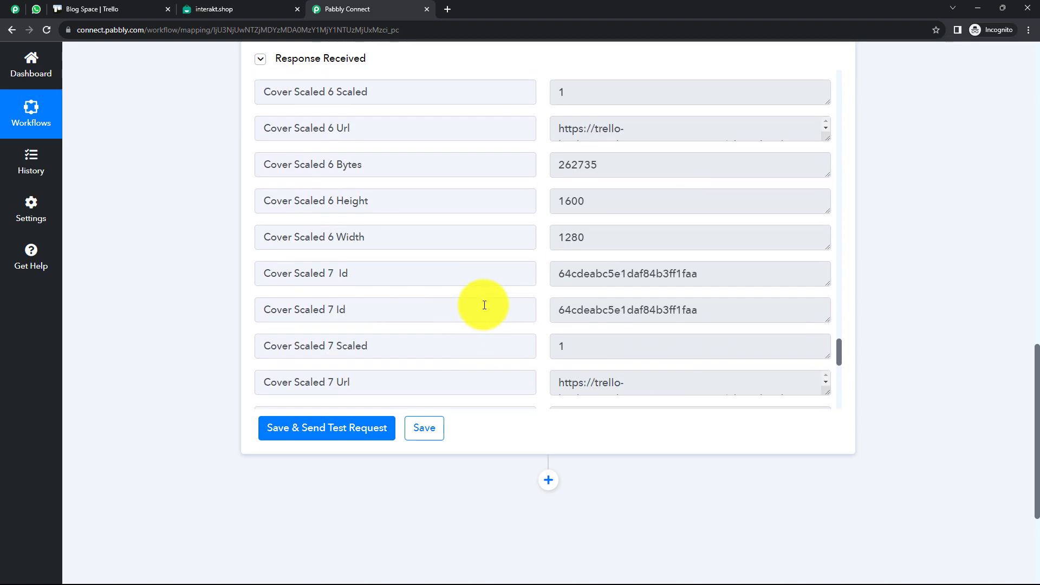
pyautogui.scroll(20, 484, 305)
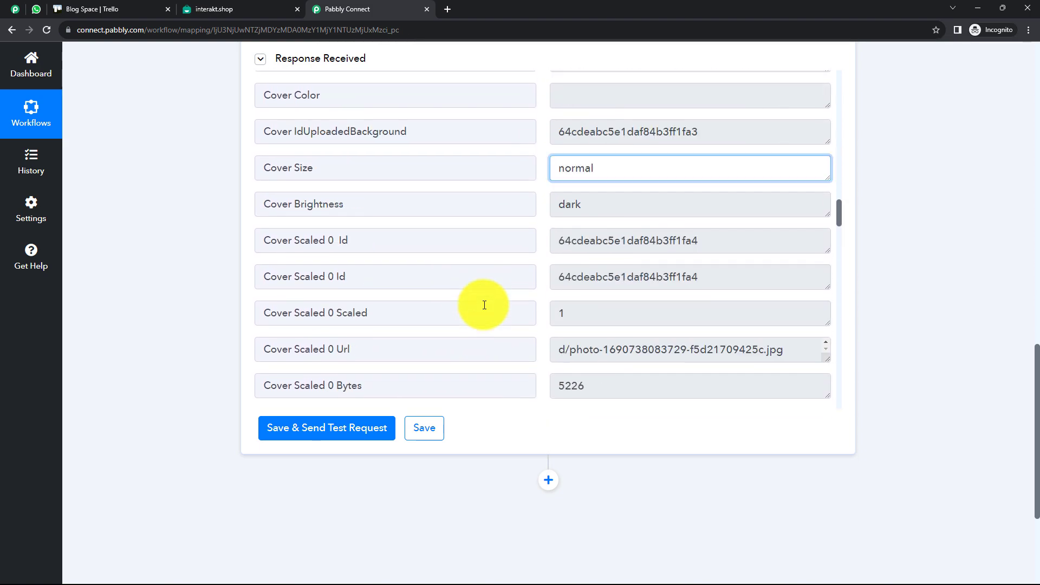
pyautogui.scroll(5, 484, 305)
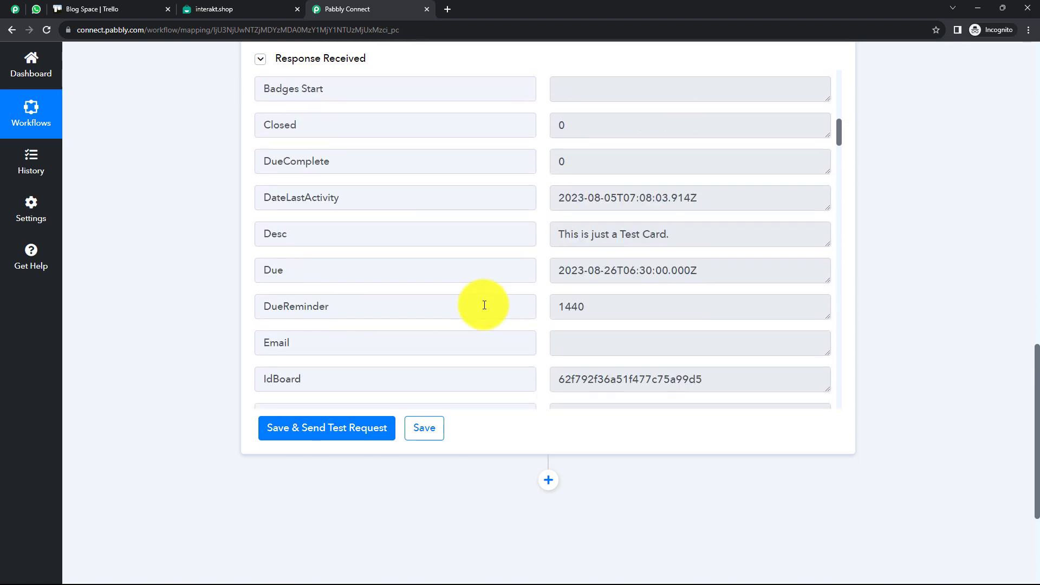
pyautogui.scroll(9, 350, 307)
pyautogui.scroll(-15, 455, 395)
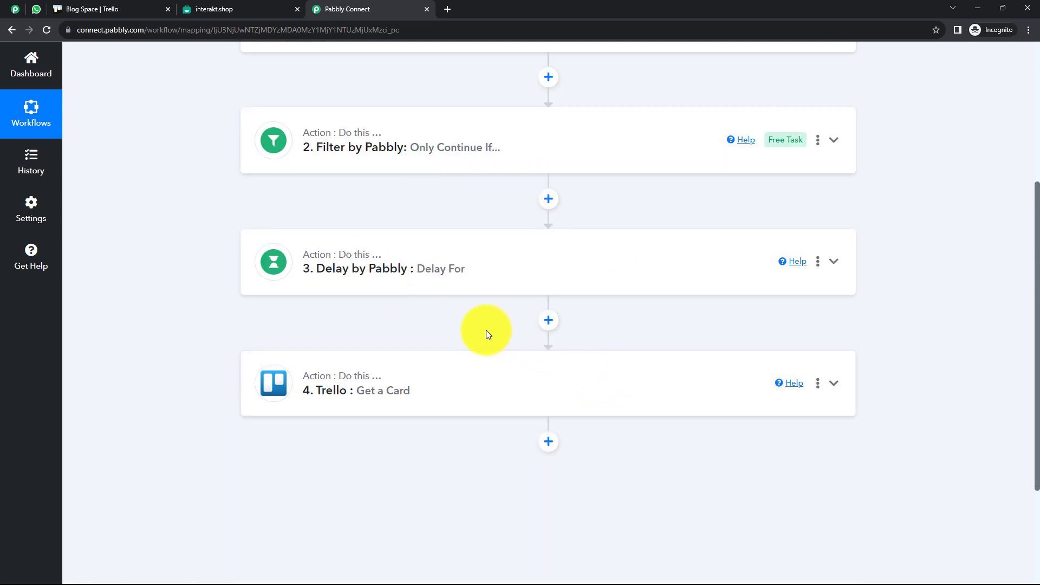
# Add an Interakt step after the Trello Get a Card step
pyautogui.scroll(2, 485, 330)
pyautogui.moveTo(406, 120)
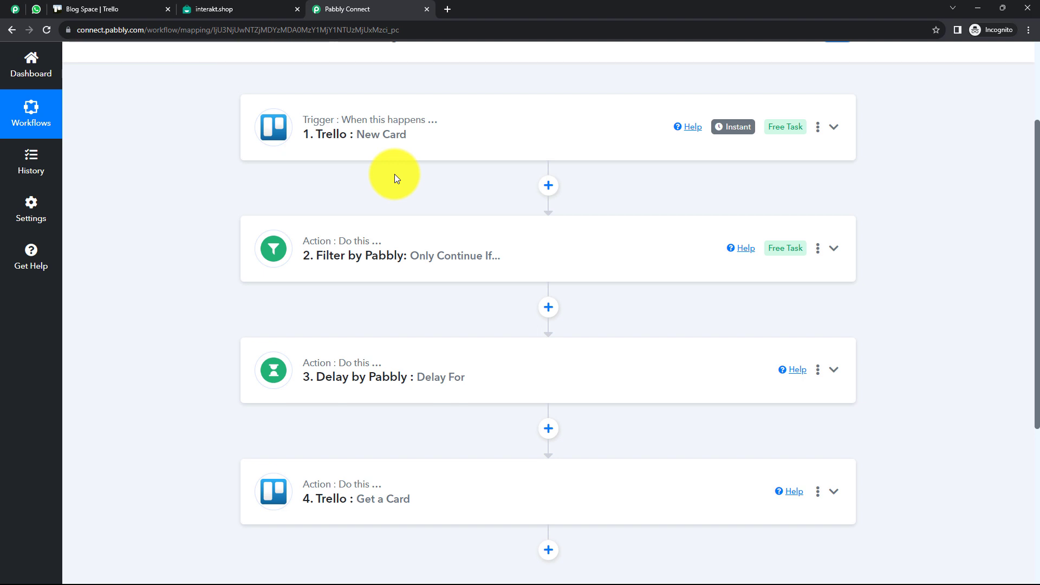
pyautogui.scroll(-3, 476, 255)
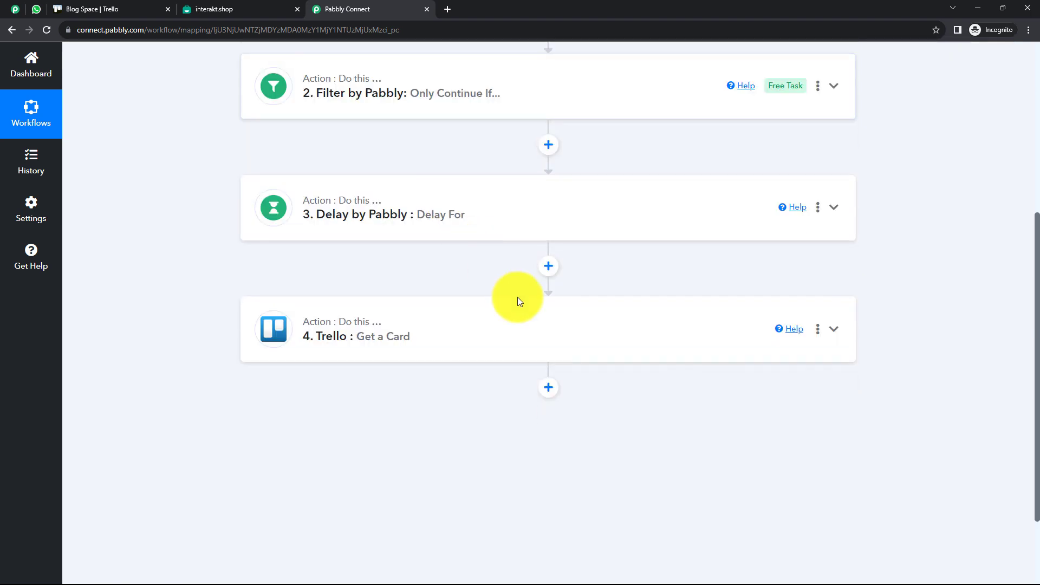
pyautogui.click(549, 389)
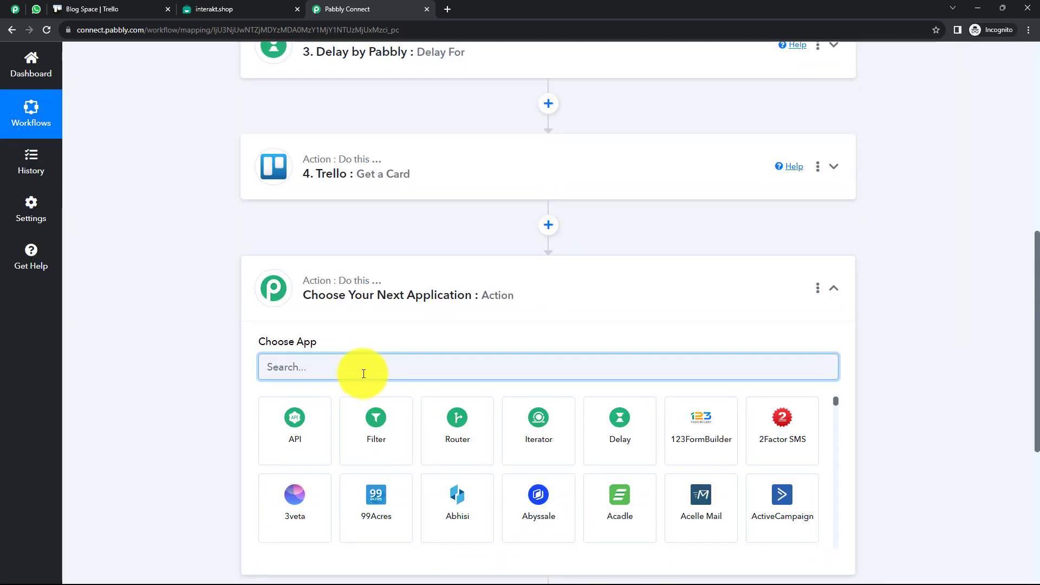
pyautogui.write('Int')
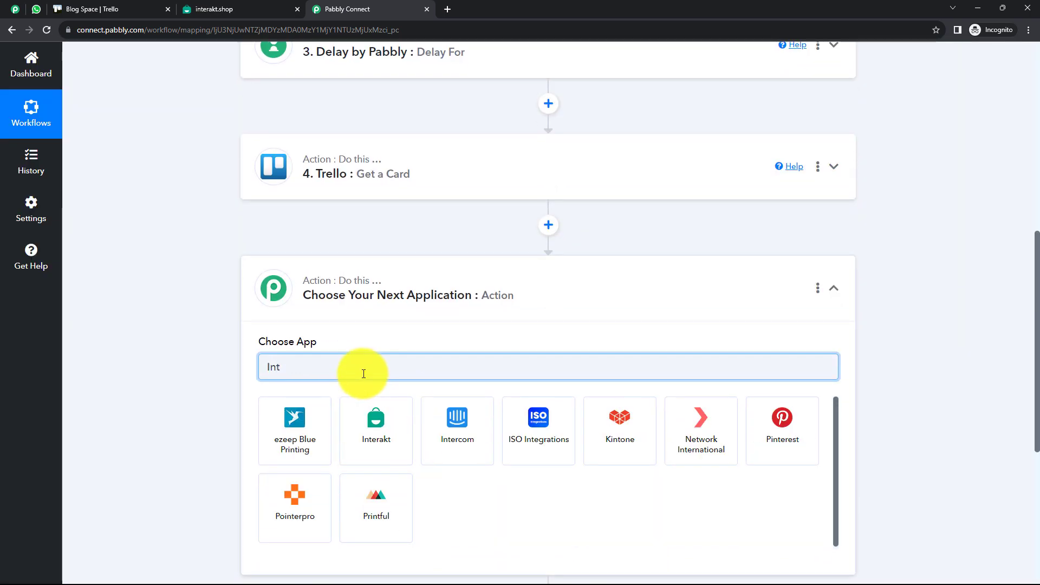
pyautogui.click(360, 423)
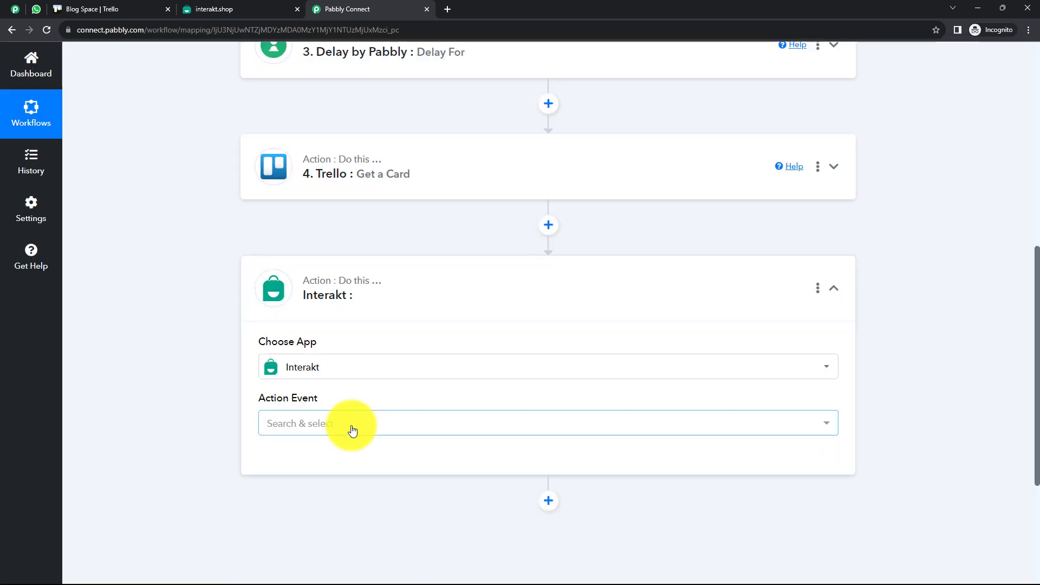
# Set the Interakt action event to Send WhatsApp Template Message and begin connecting the account
pyautogui.click(348, 425)
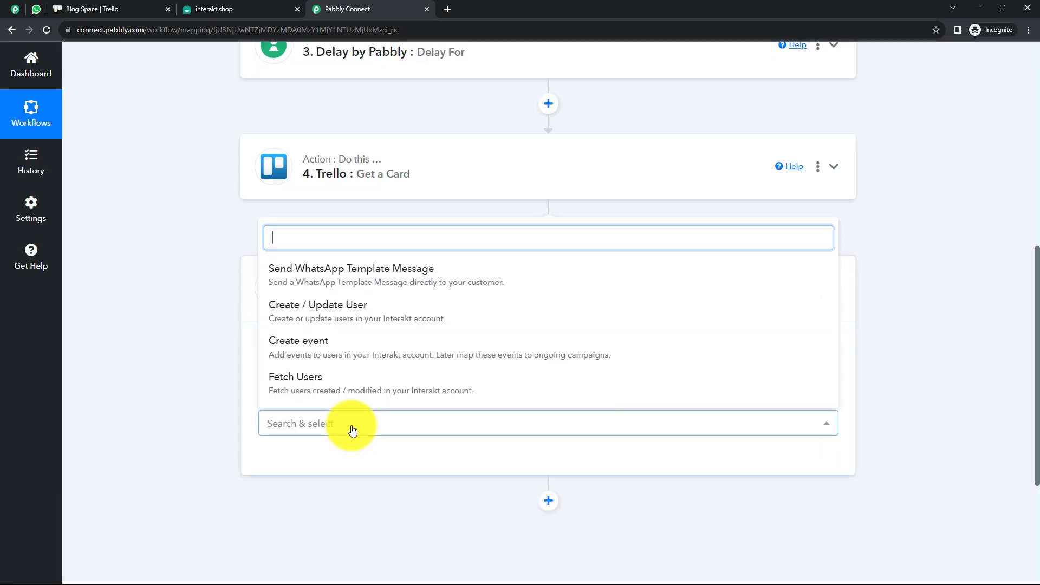
pyautogui.click(349, 281)
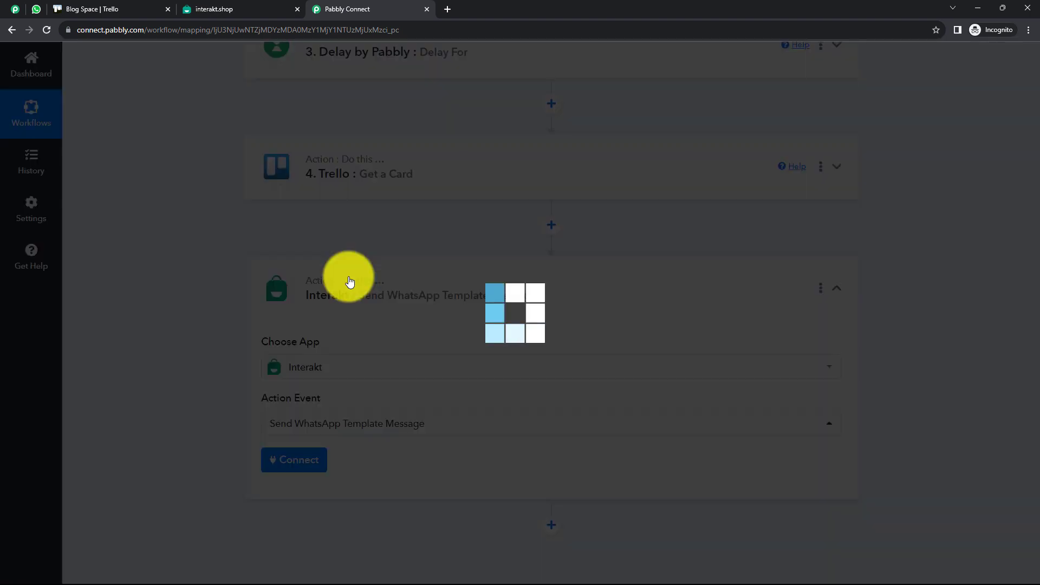
pyautogui.scroll(-2, 401, 355)
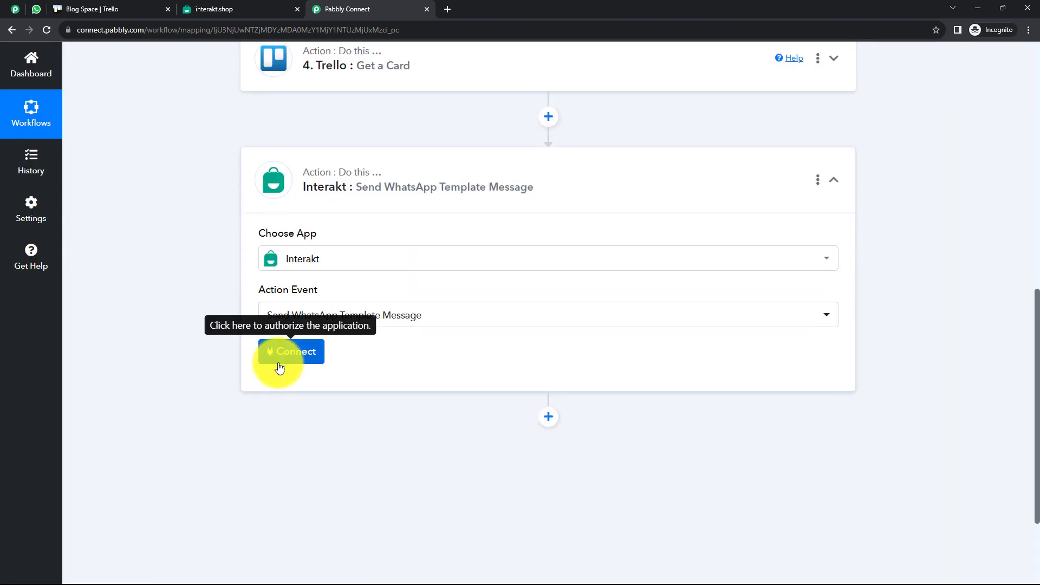
pyautogui.click(275, 364)
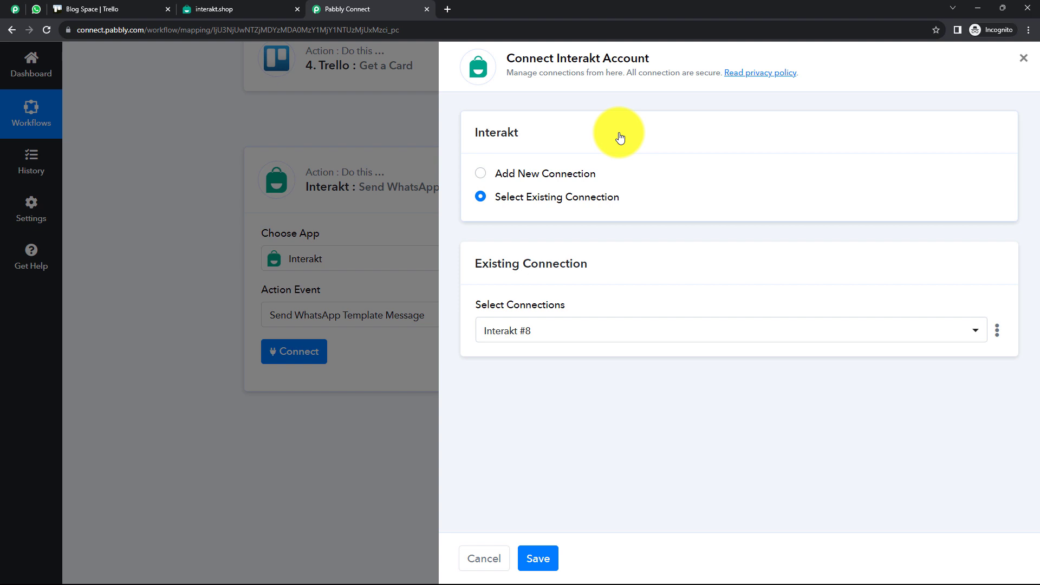
# After checking the Interakt account page, save the step with the existing Interakt #8 connection
pyautogui.click(490, 171)
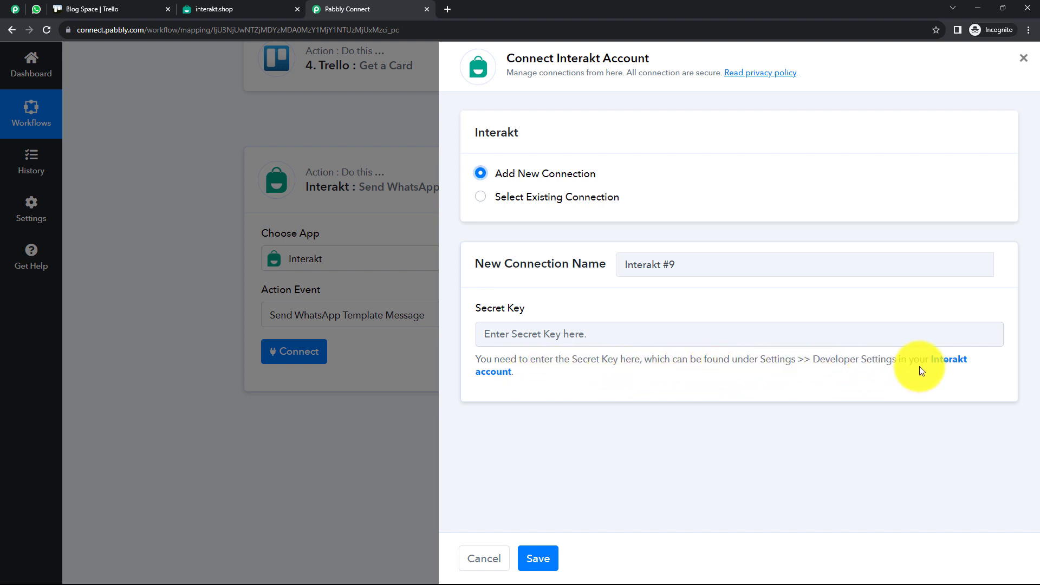
pyautogui.click(938, 363)
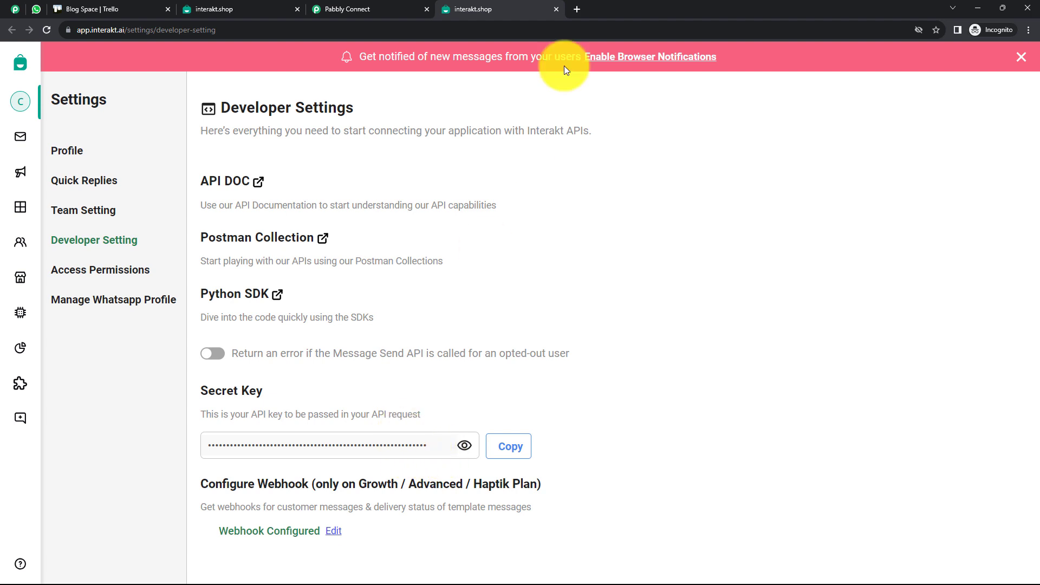
pyautogui.click(555, 9)
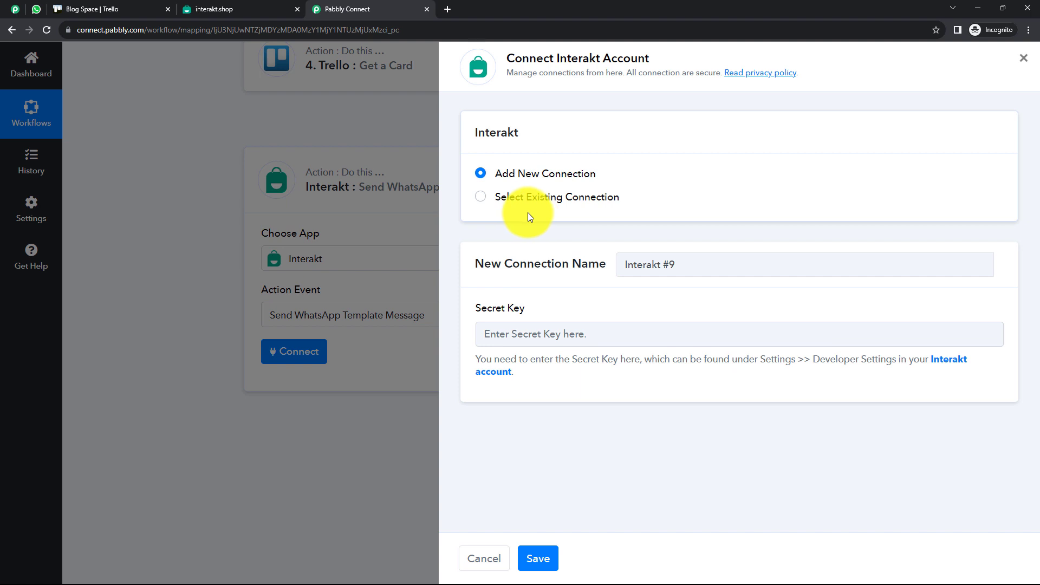
pyautogui.click(482, 199)
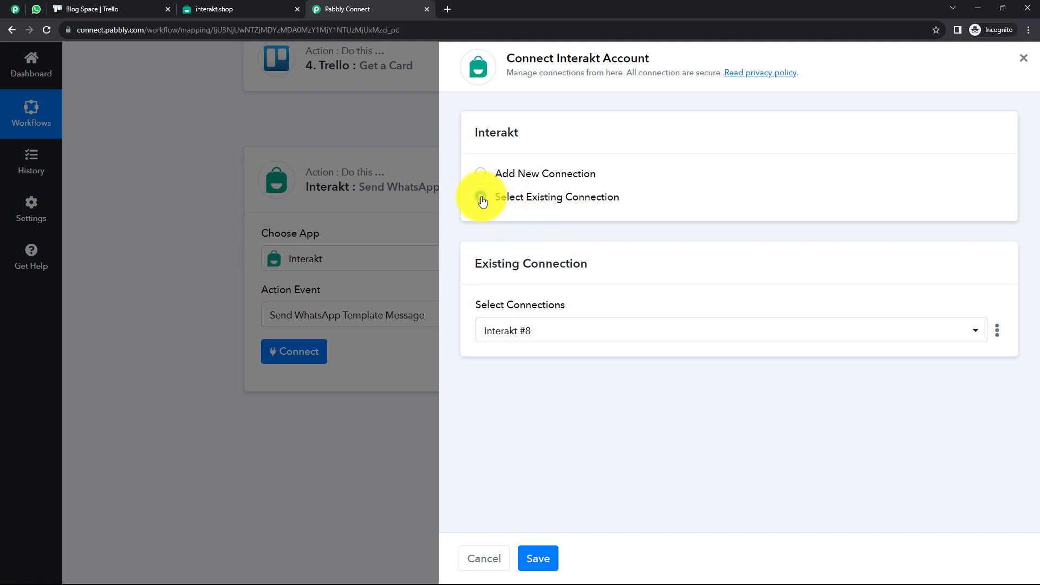
pyautogui.click(538, 558)
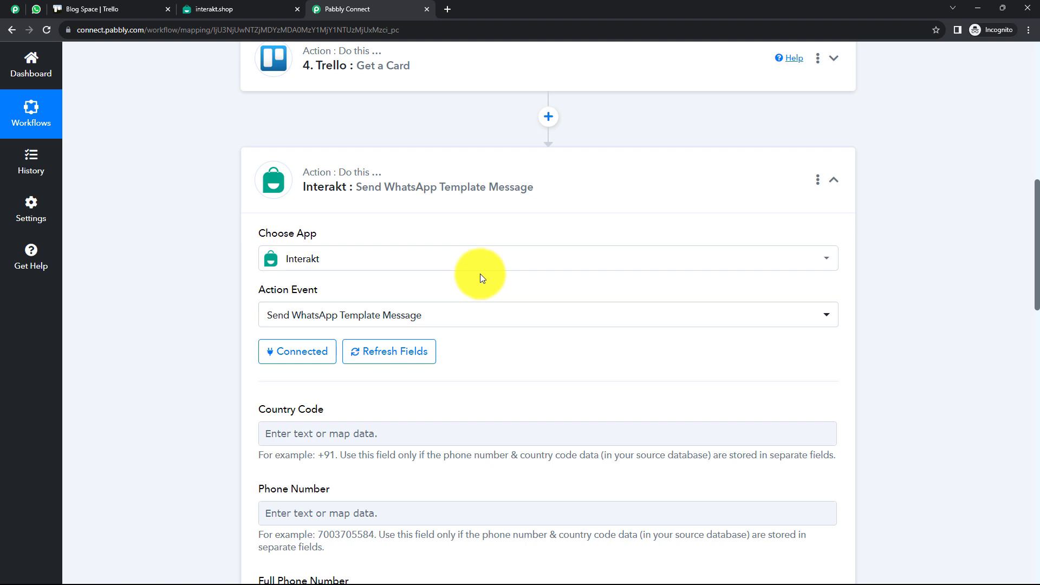
# Review the Interakt step's Country Code, Phone Number and Full Phone Number fields
pyautogui.scroll(-1, 480, 274)
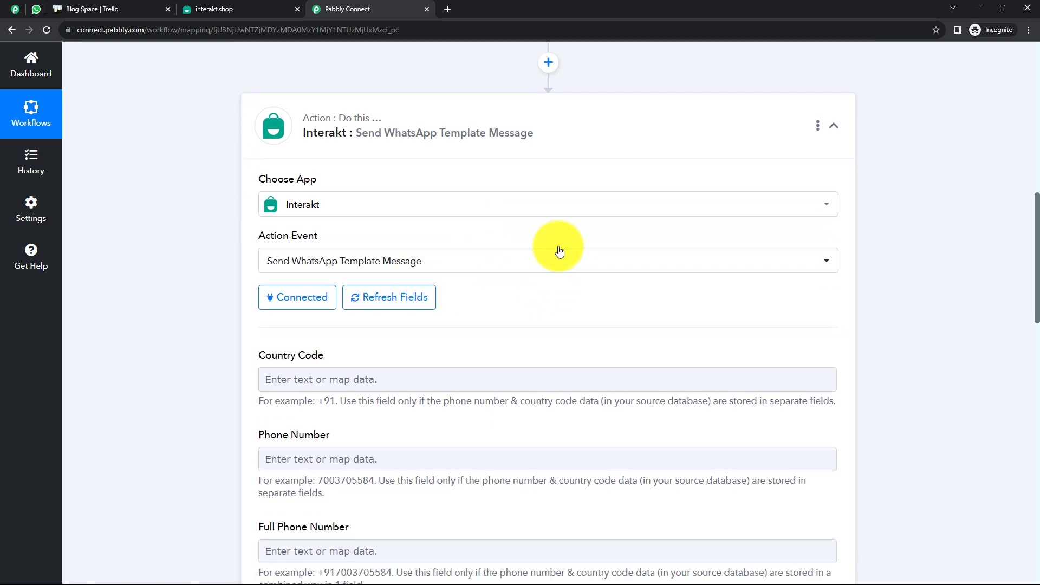
pyautogui.scroll(-2, 553, 248)
pyautogui.scroll(-1, 470, 238)
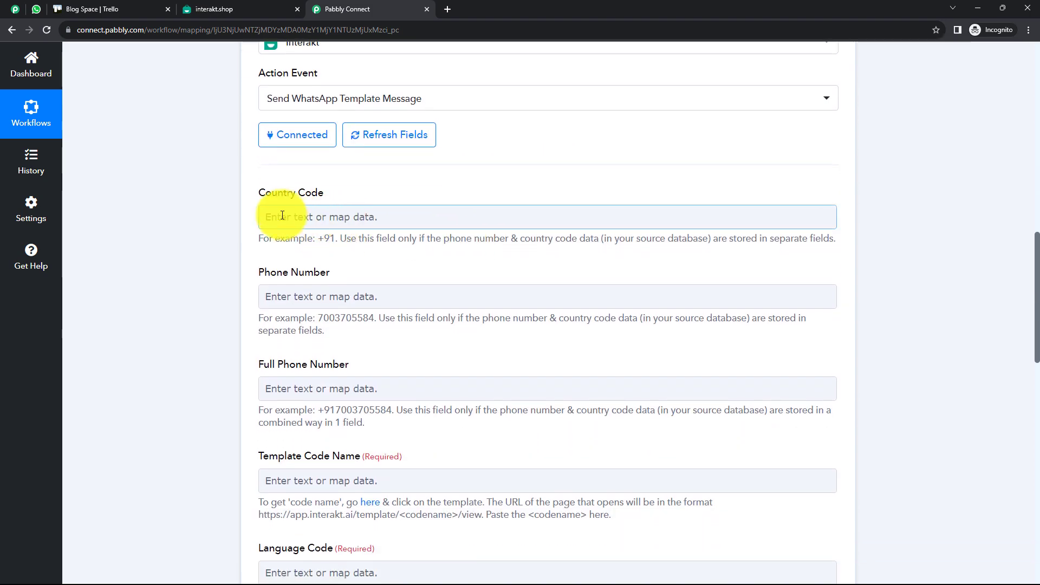
pyautogui.scroll(-5, 357, 378)
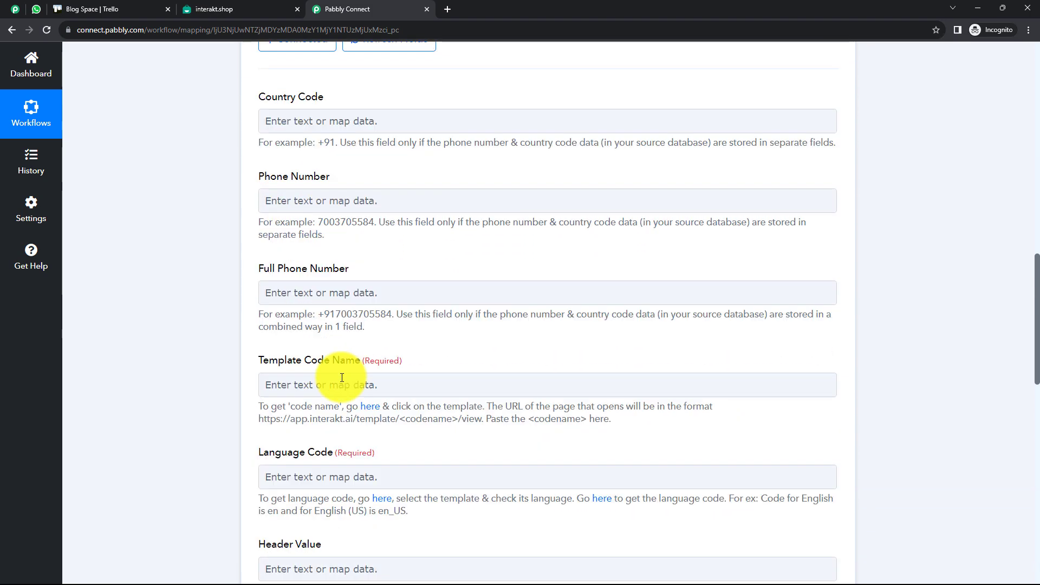
pyautogui.scroll(-5, 359, 356)
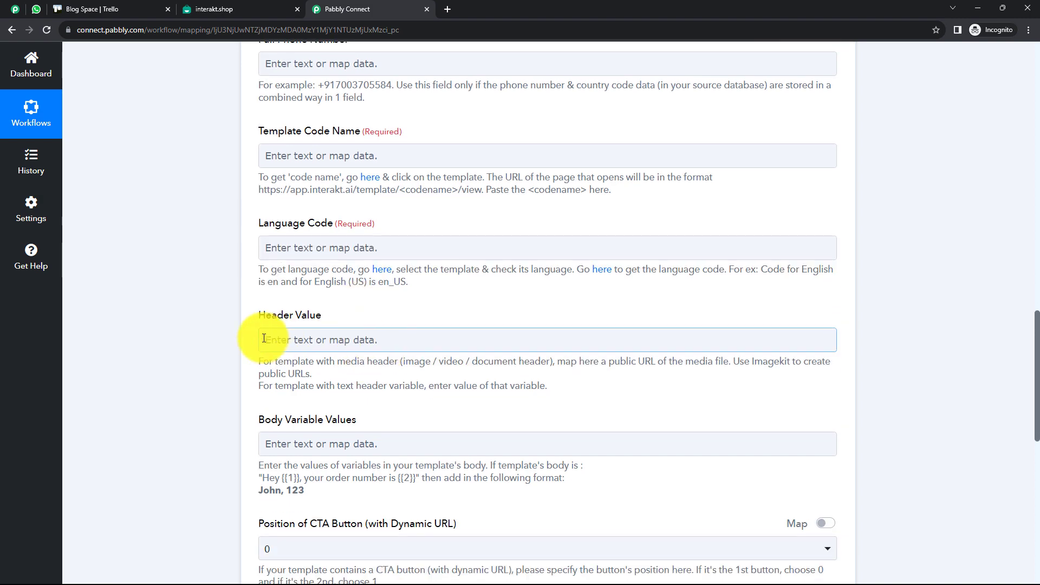
pyautogui.scroll(-4, 357, 278)
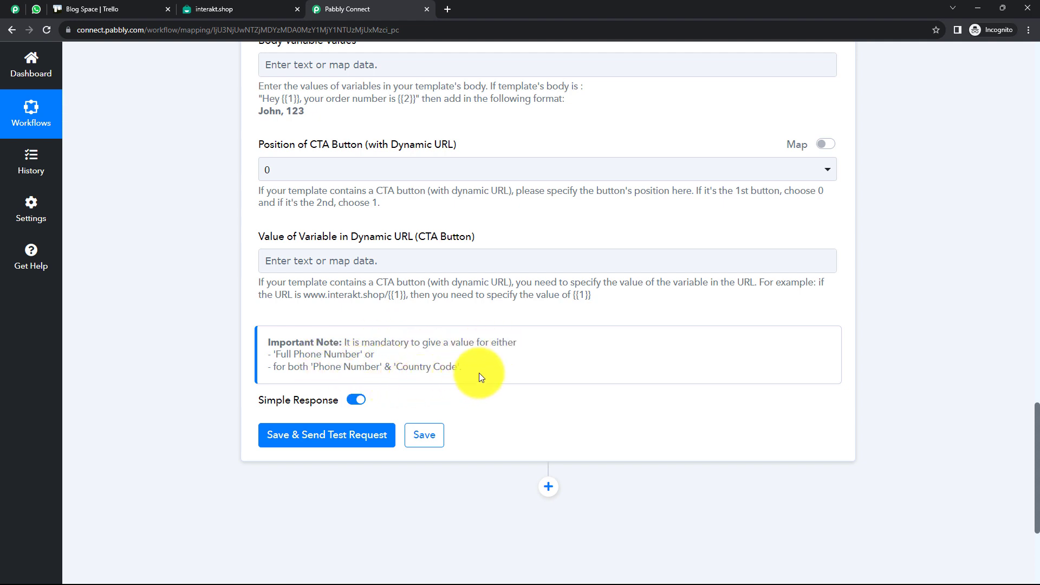
pyautogui.scroll(10, 600, 293)
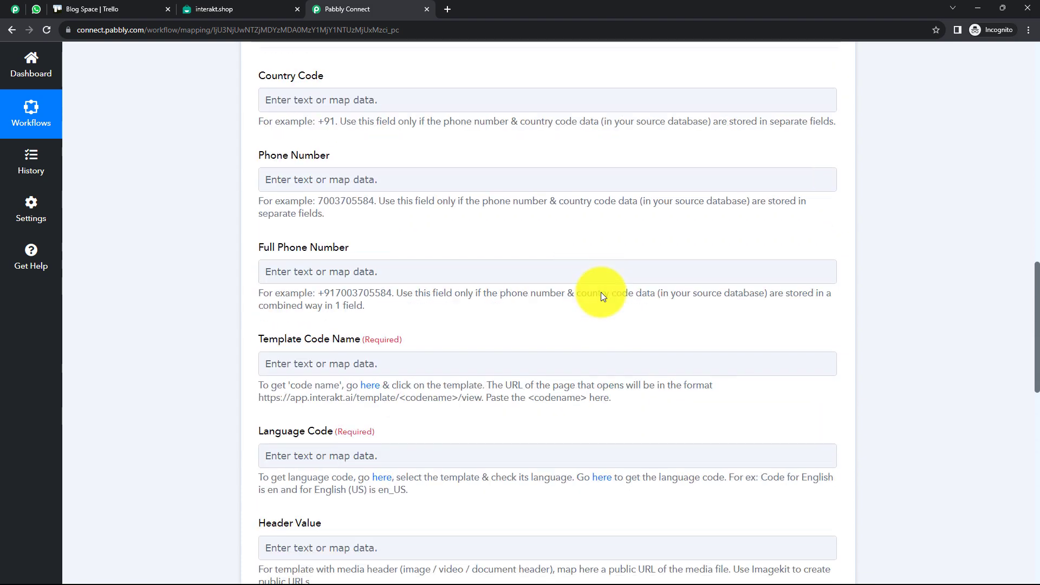
pyautogui.scroll(2, 600, 291)
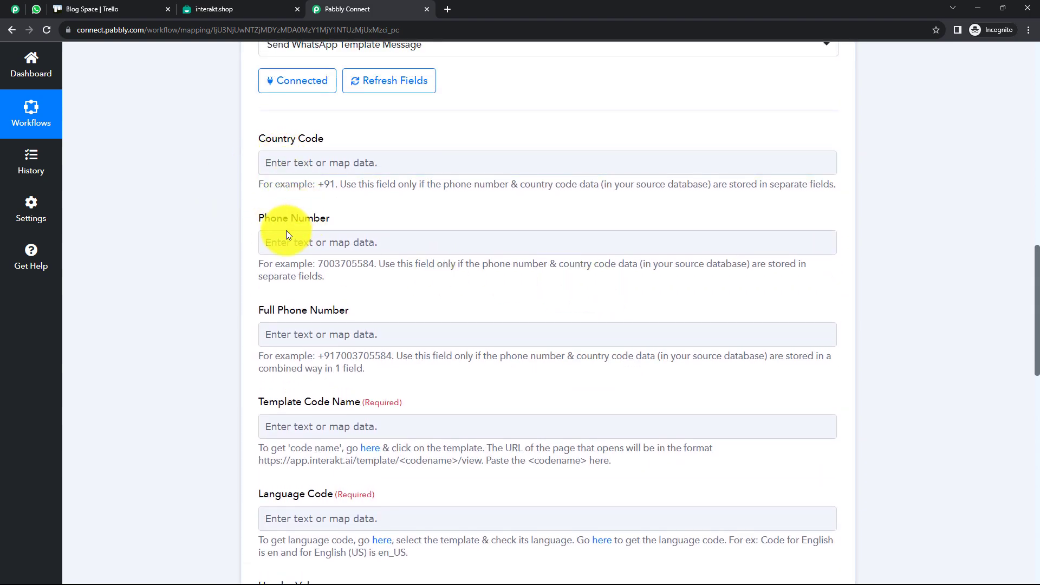
pyautogui.scroll(1, 344, 326)
pyautogui.click(323, 212)
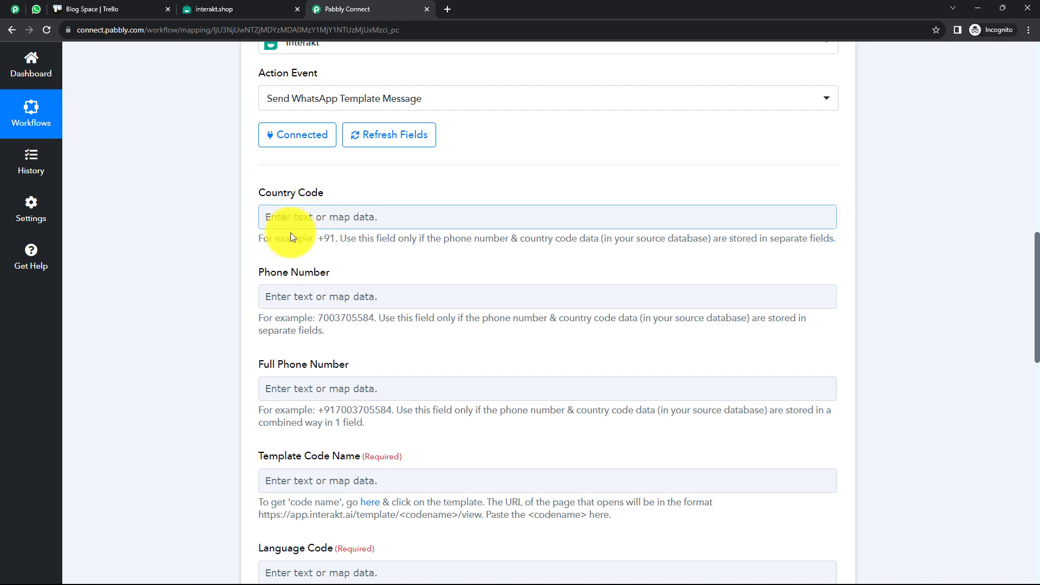
pyautogui.click(298, 297)
pyautogui.scroll(-2, 299, 297)
pyautogui.click(337, 290)
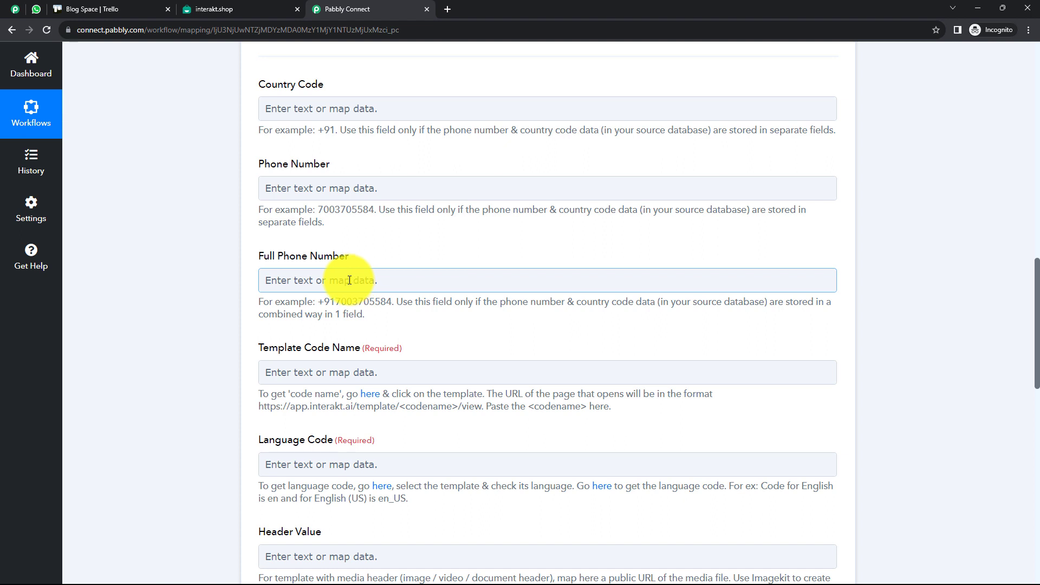
# Check WhatsApp Web, then return to the empty Full Phone Number field in Pabbly Connect
pyautogui.click(435, 229)
pyautogui.scroll(-2, 436, 229)
pyautogui.click(310, 171)
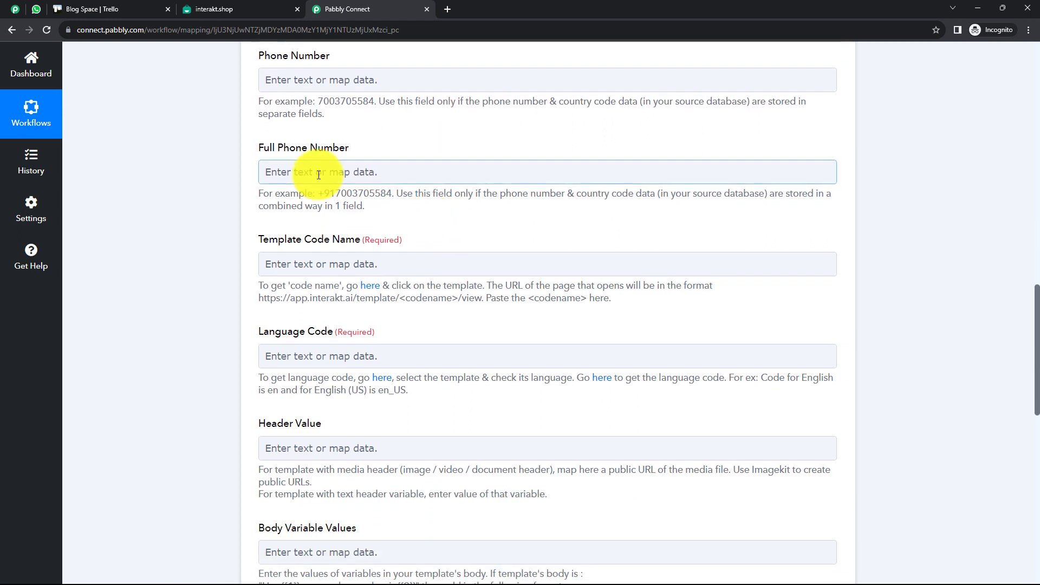
pyautogui.click(103, 62)
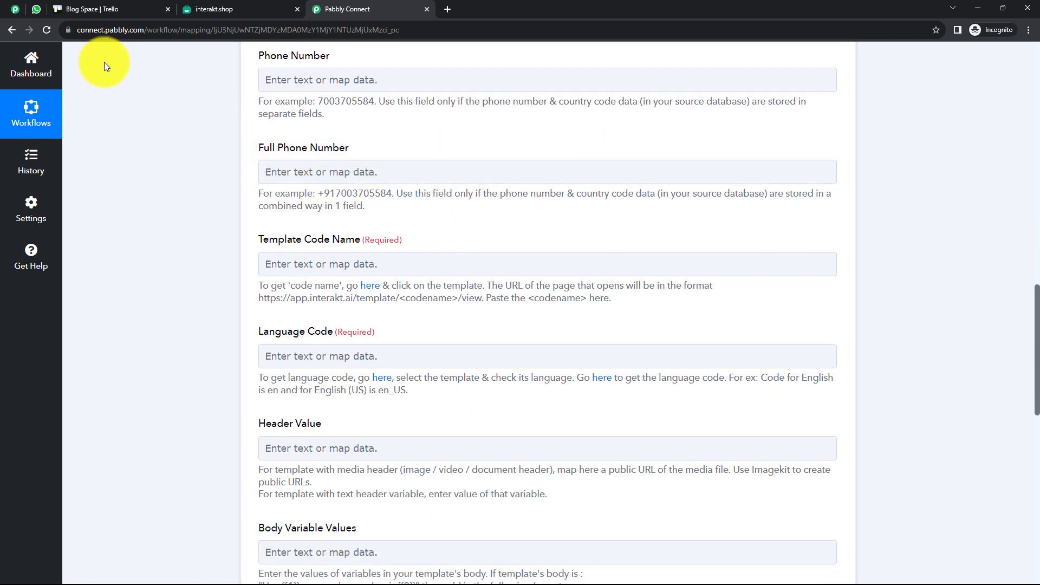
pyautogui.click(38, 10)
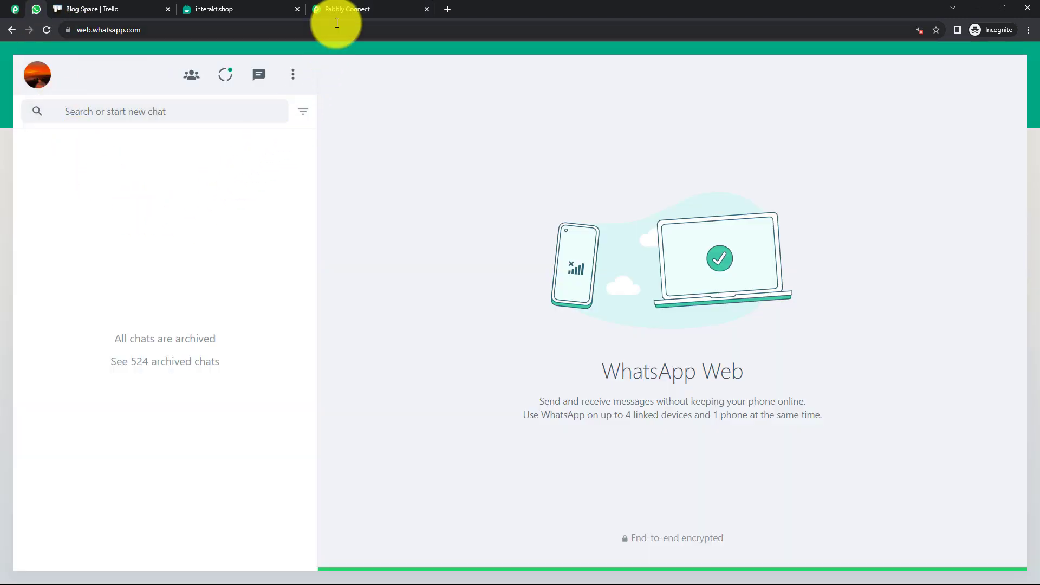
pyautogui.click(345, 8)
pyautogui.click(322, 173)
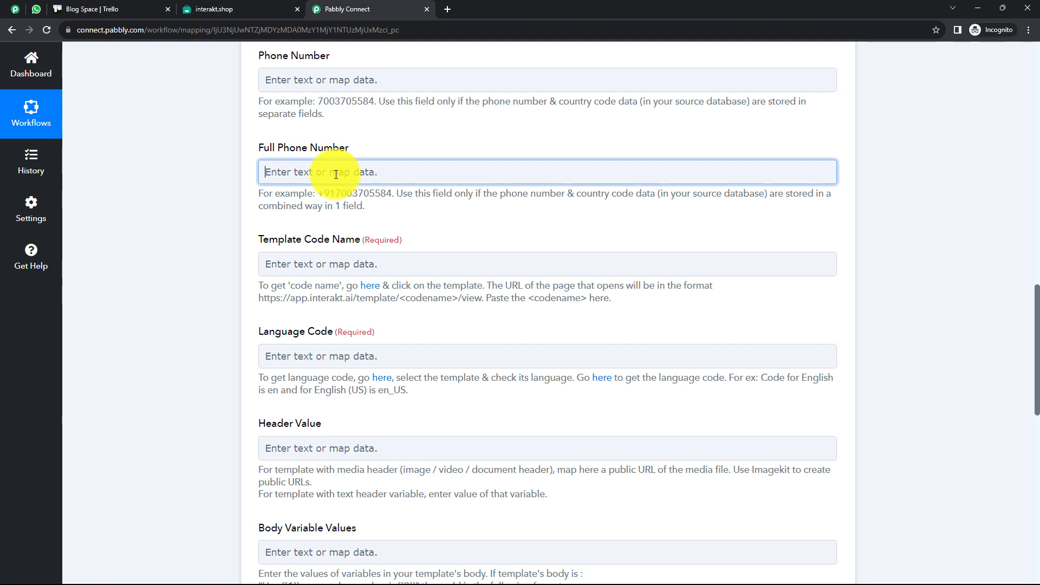
# Read the Template Code Name help about the URL codename, then view the Interakt template
pyautogui.scroll(-3, 267, 170)
pyautogui.click(330, 110)
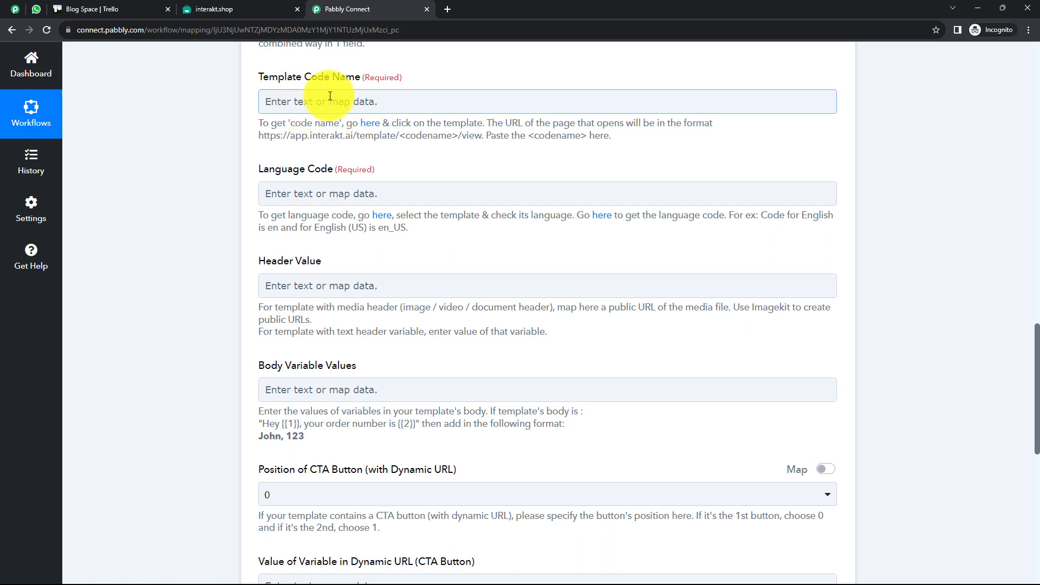
pyautogui.click(293, 122)
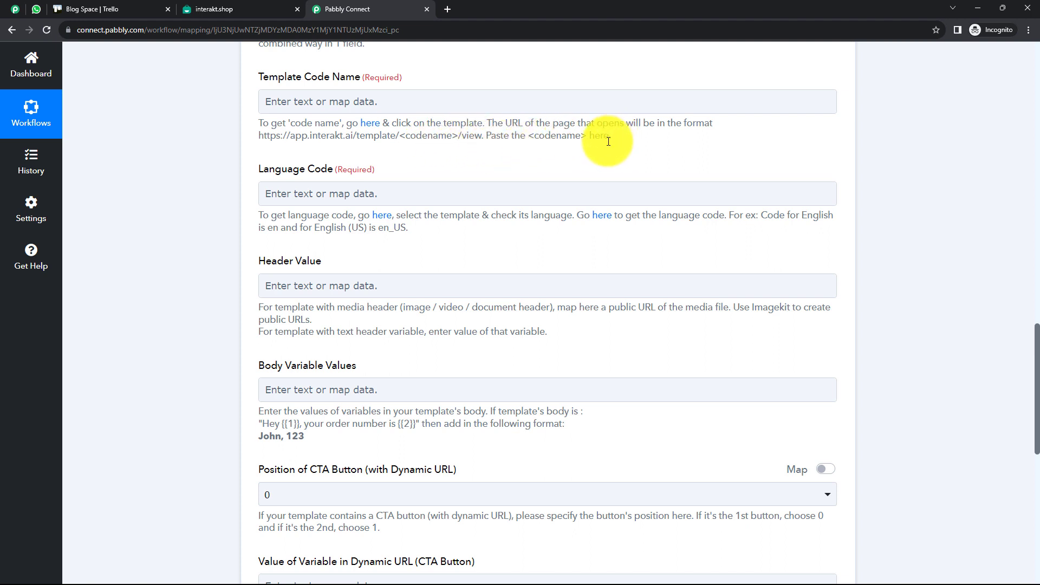
pyautogui.moveTo(453, 135); pyautogui.dragTo(401, 145)
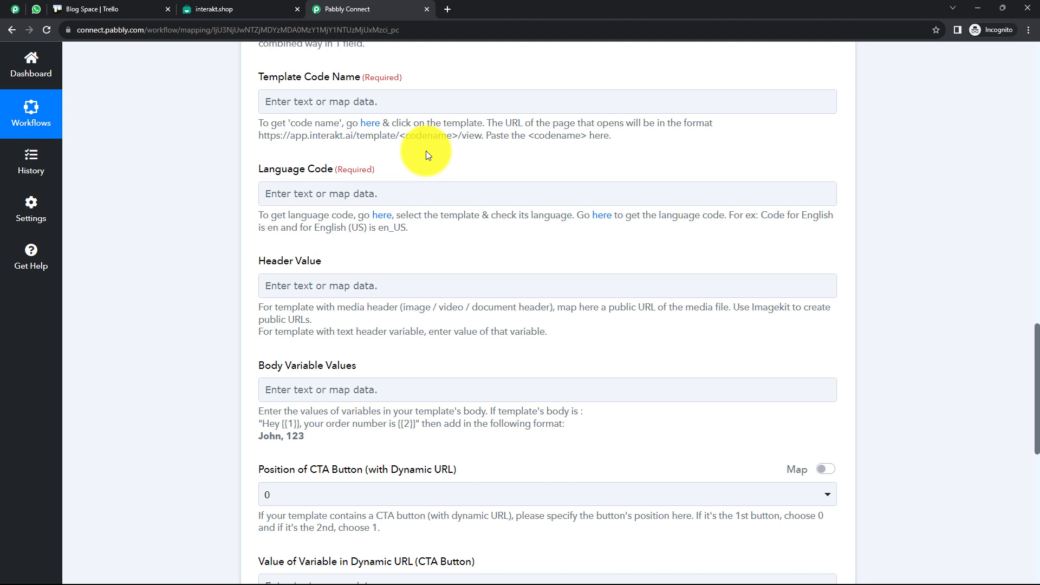
pyautogui.click(233, 8)
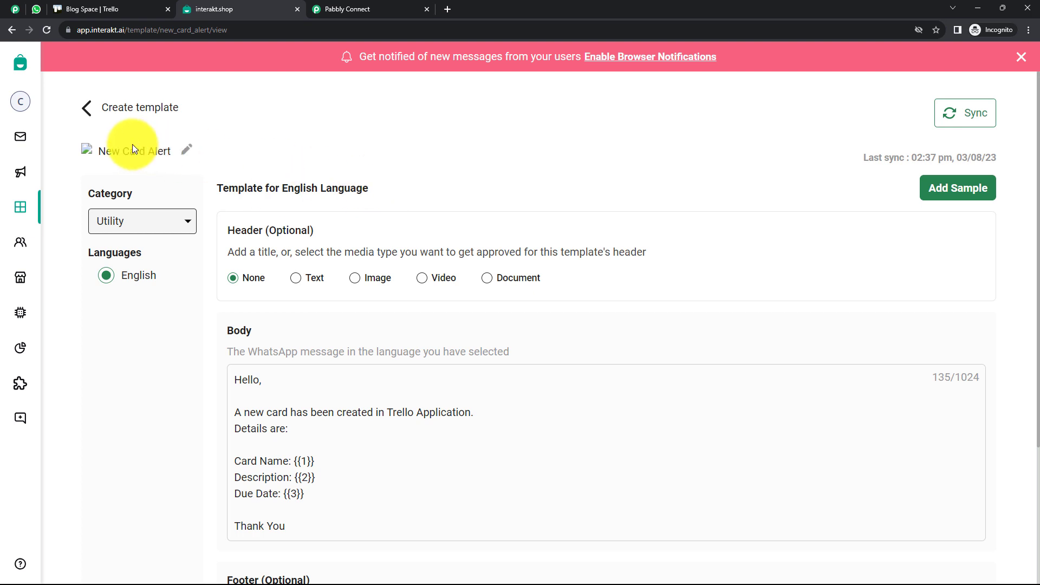
# Browse the Create New template categories in Interakt without creating a template
pyautogui.click(87, 108)
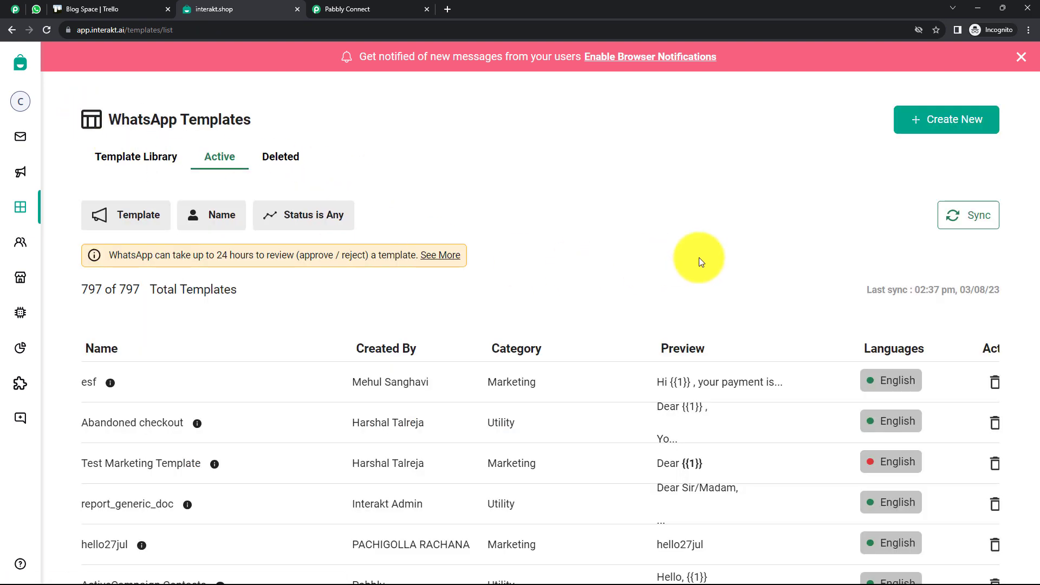
pyautogui.click(924, 120)
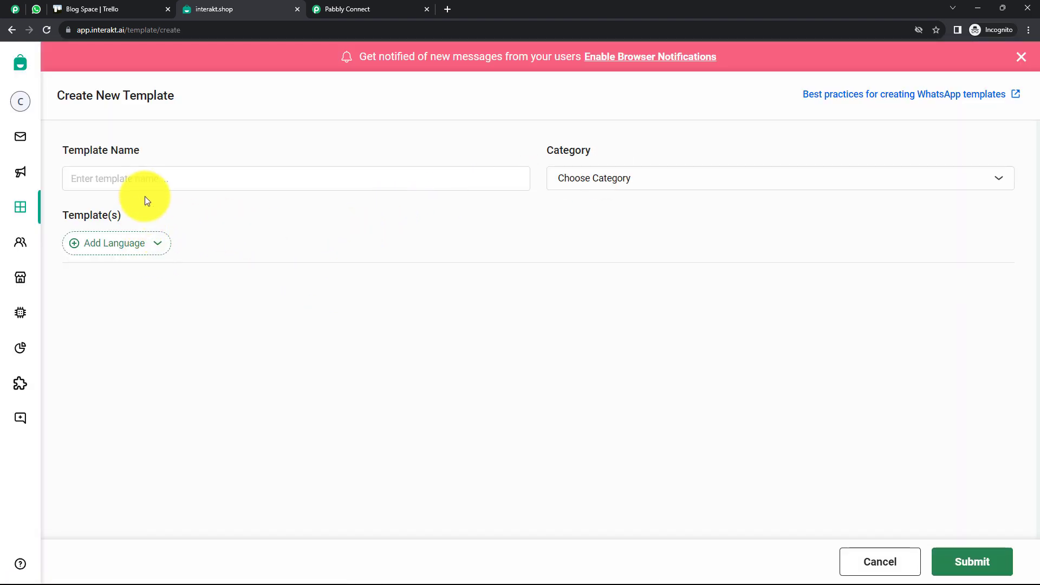
pyautogui.click(600, 185)
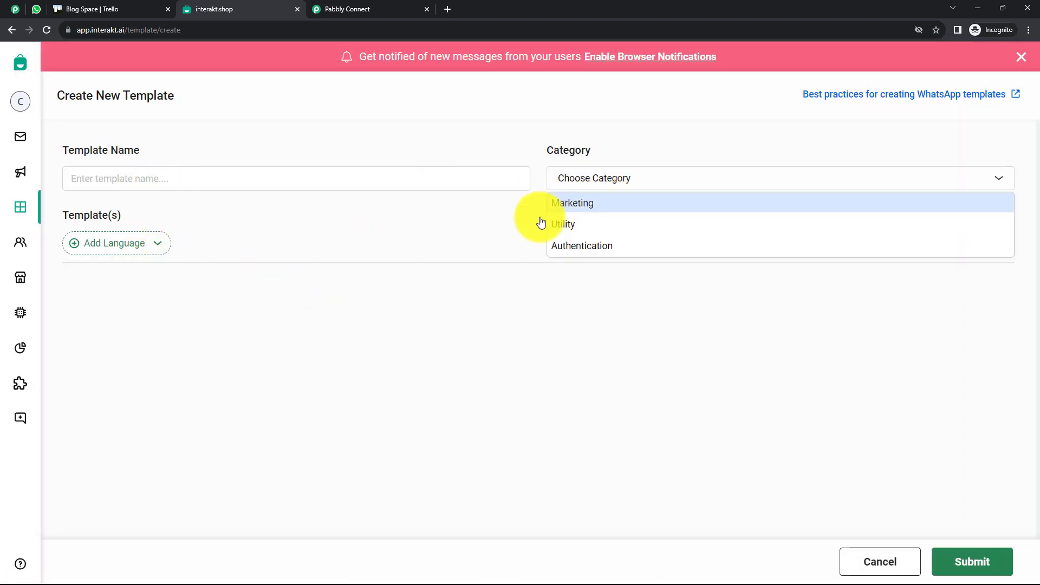
pyautogui.click(573, 285)
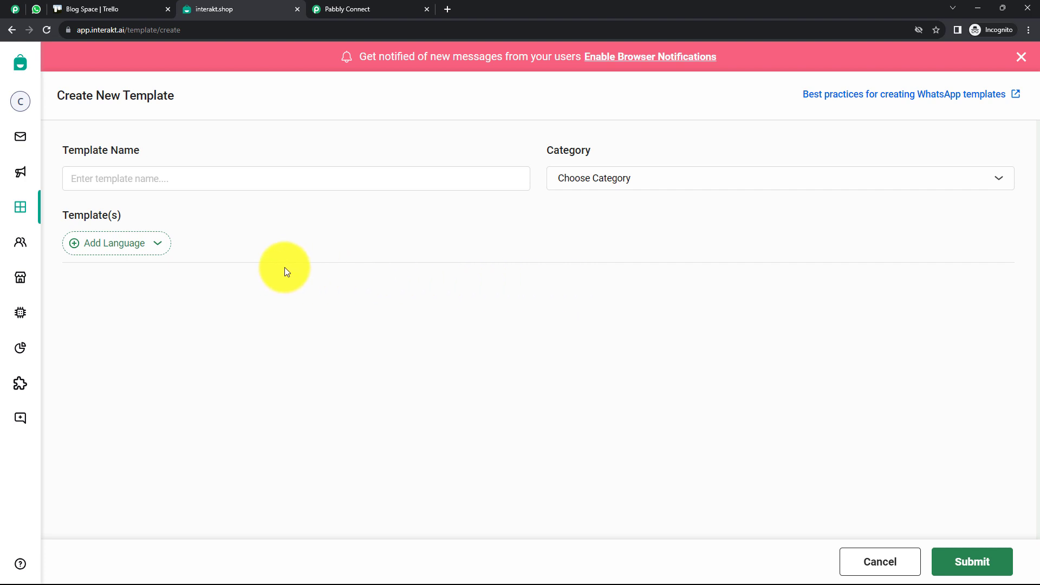
pyautogui.click(31, 214)
# Open the New Card Alert template and check its {{1}} Card Name placeholder
pyautogui.scroll(-3, 284, 287)
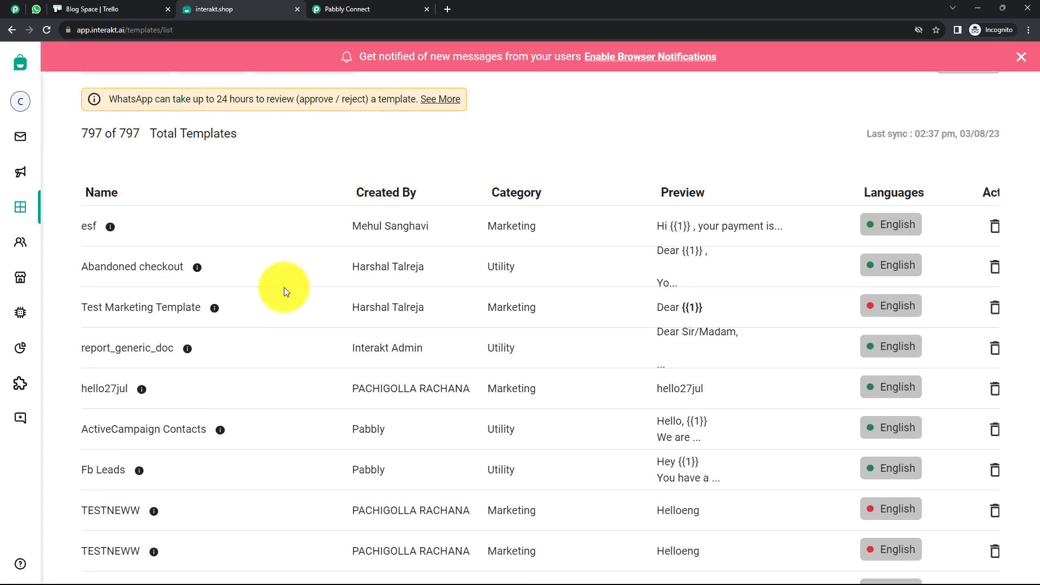
pyautogui.scroll(-5, 129, 289)
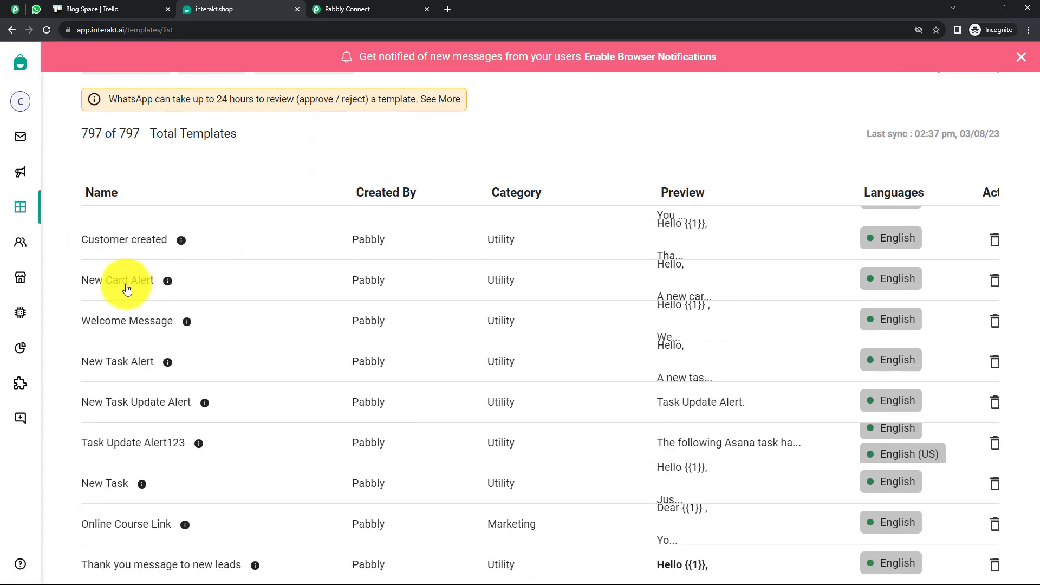
pyautogui.click(128, 281)
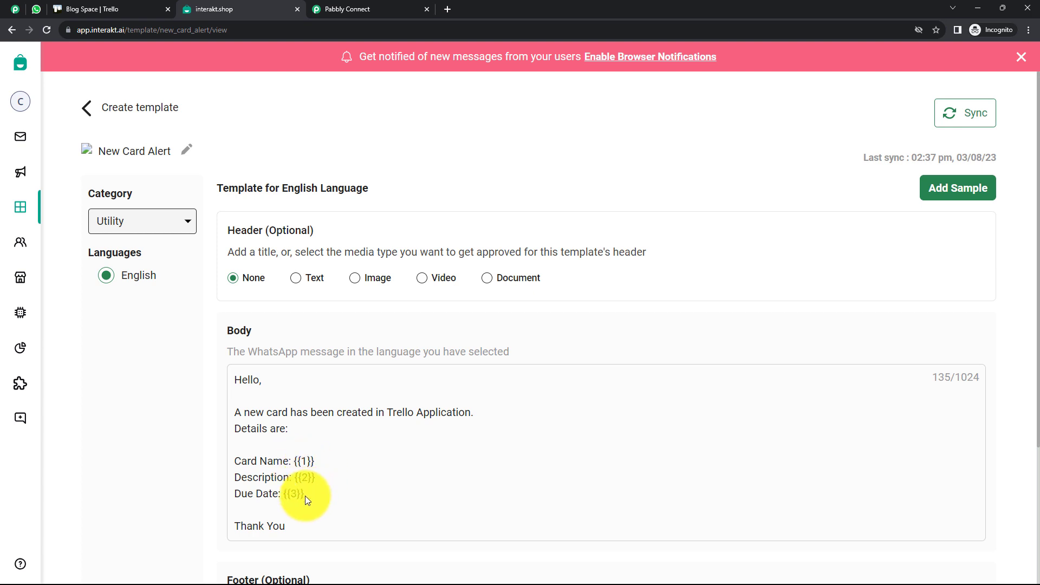
pyautogui.scroll(-1, 336, 477)
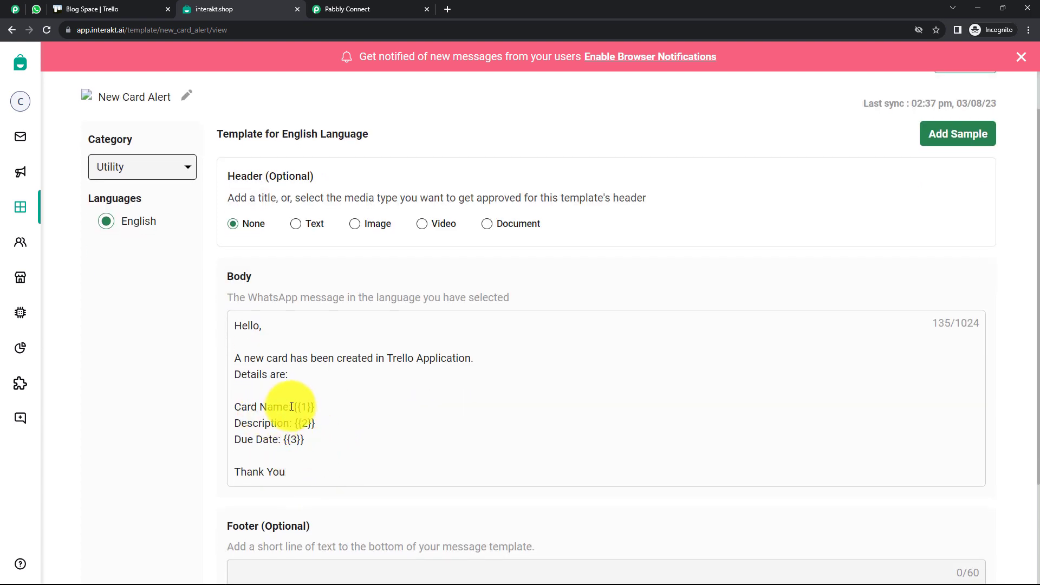
pyautogui.moveTo(314, 408); pyautogui.dragTo(299, 413)
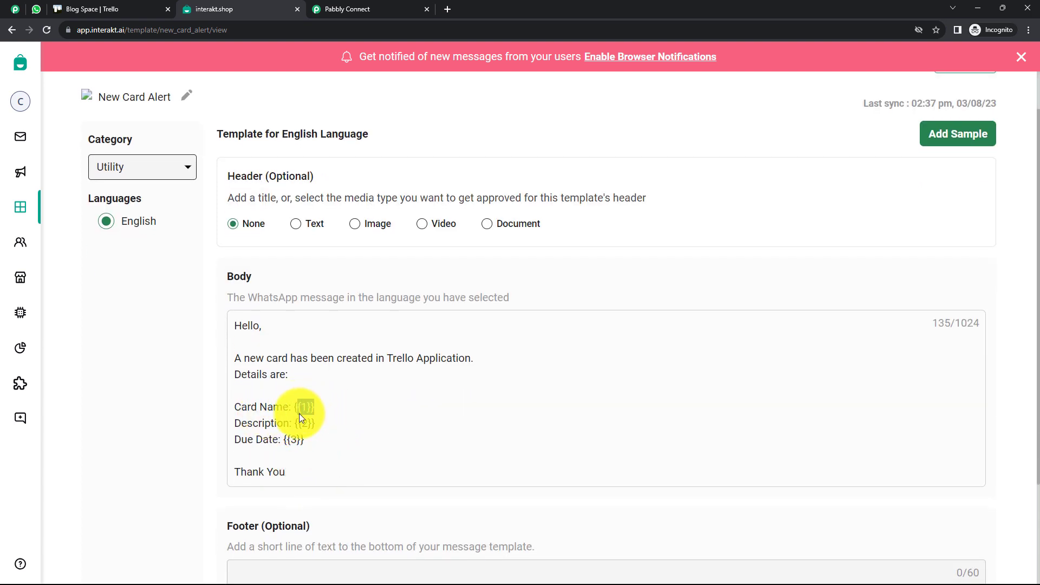
pyautogui.click(360, 6)
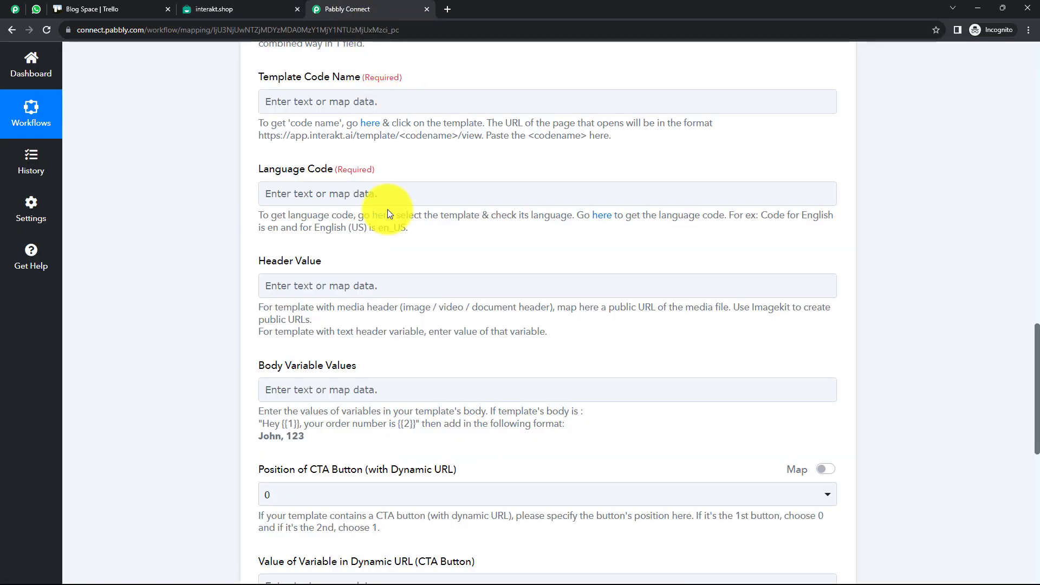
# Leave Body Variable Values empty and go back to Interakt's New Card Alert template
pyautogui.click(333, 386)
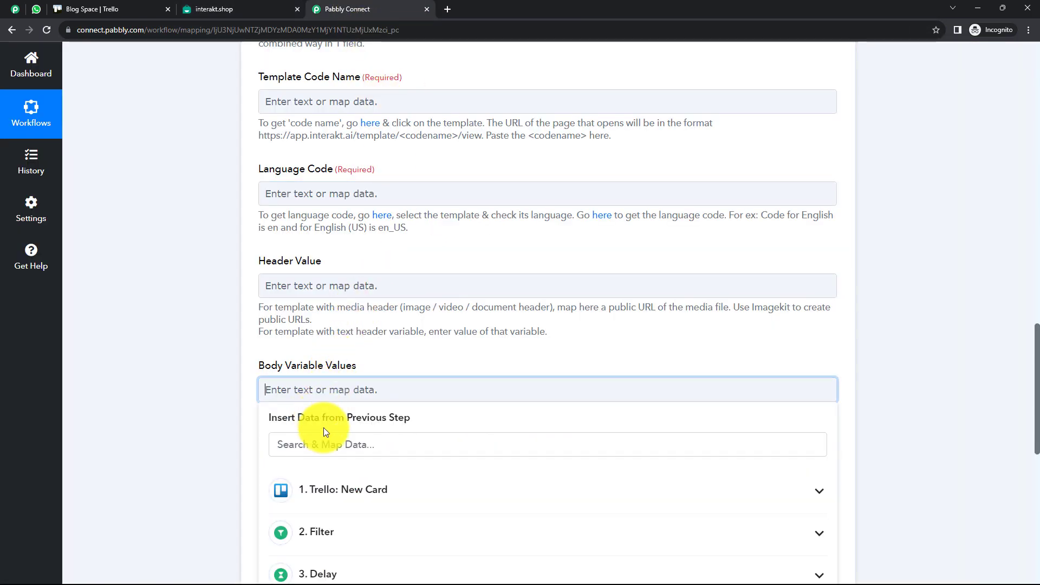
pyautogui.click(214, 378)
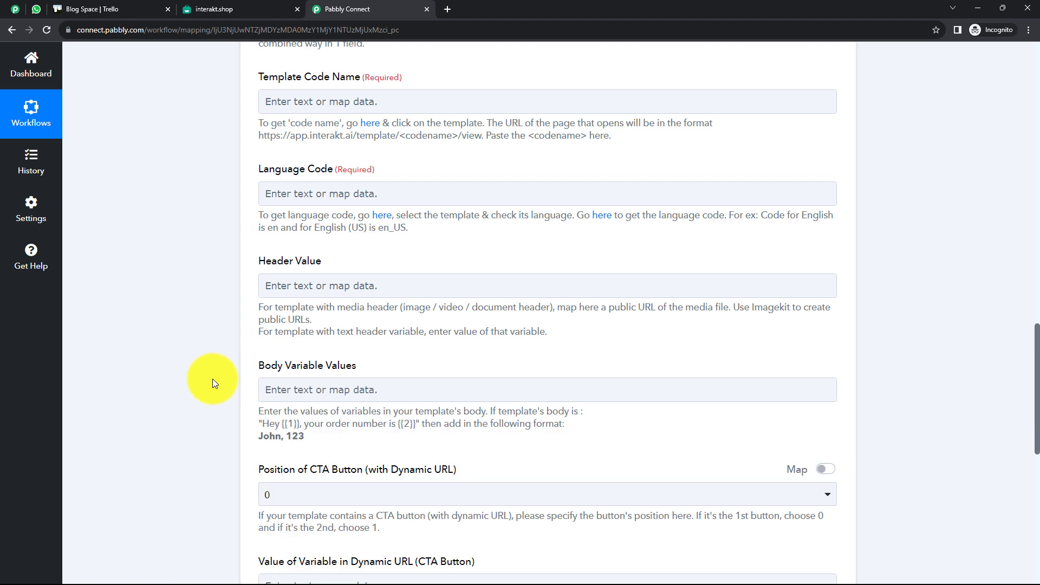
pyautogui.click(196, 9)
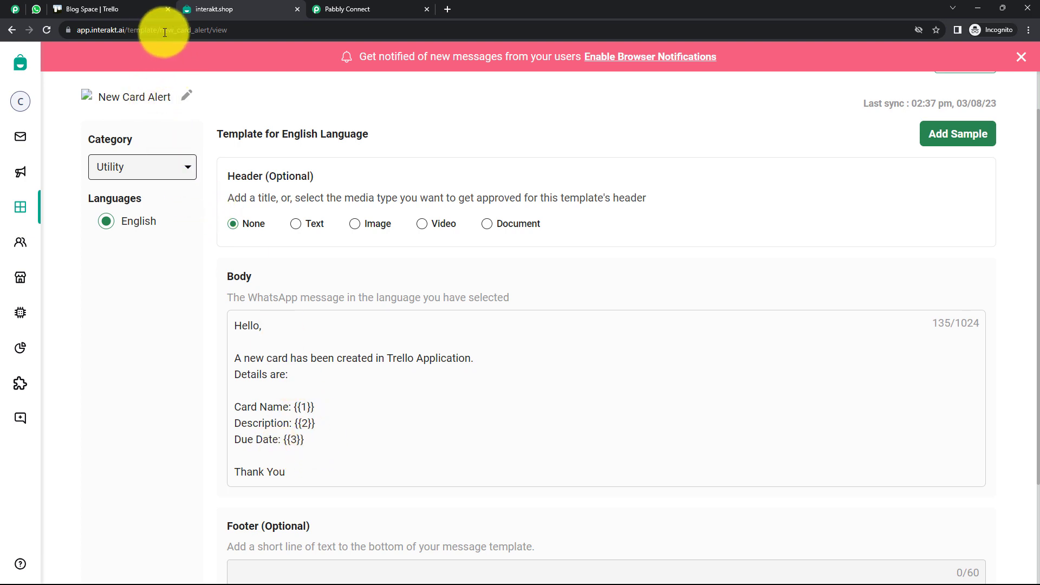
# Copy new_card_alert from the Interakt template's address bar
pyautogui.click(228, 30)
pyautogui.doubleClick(208, 32)
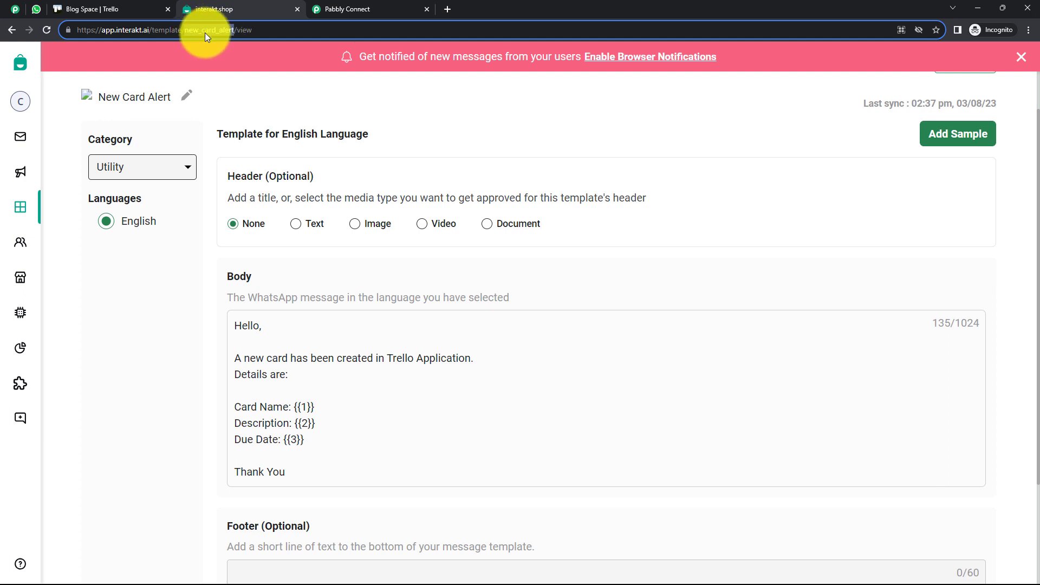
pyautogui.rightClick(205, 33)
pyautogui.click(240, 86)
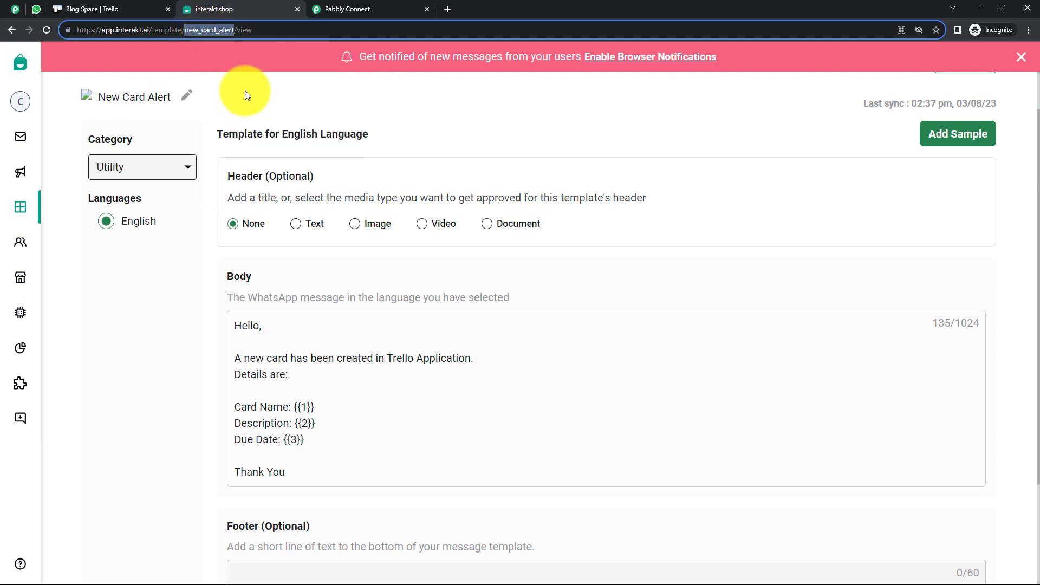
pyautogui.click(356, 88)
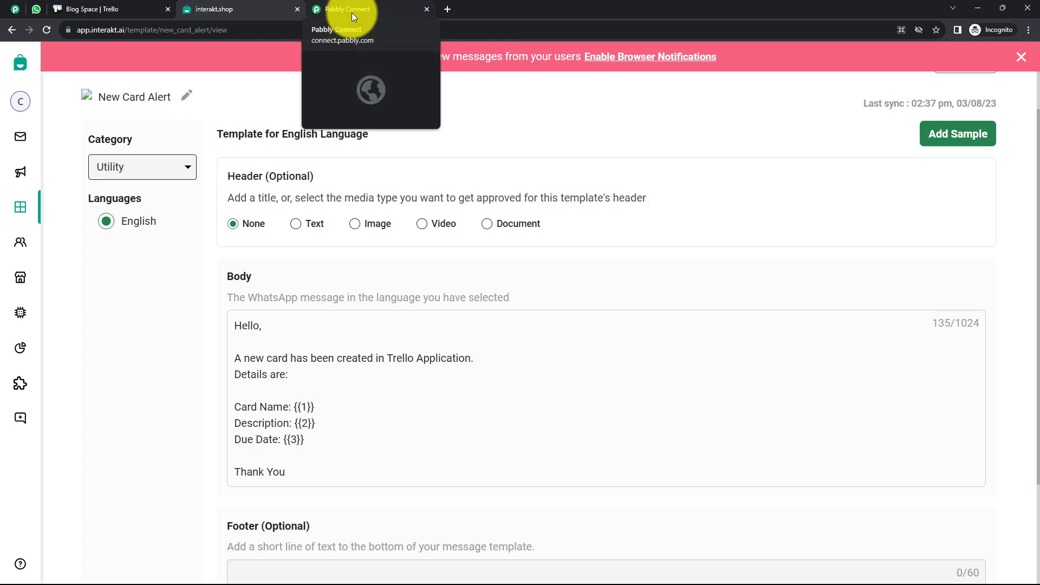
# Paste new_card_alert into the Template Code Name field and move to Language Code
pyautogui.click(352, 12)
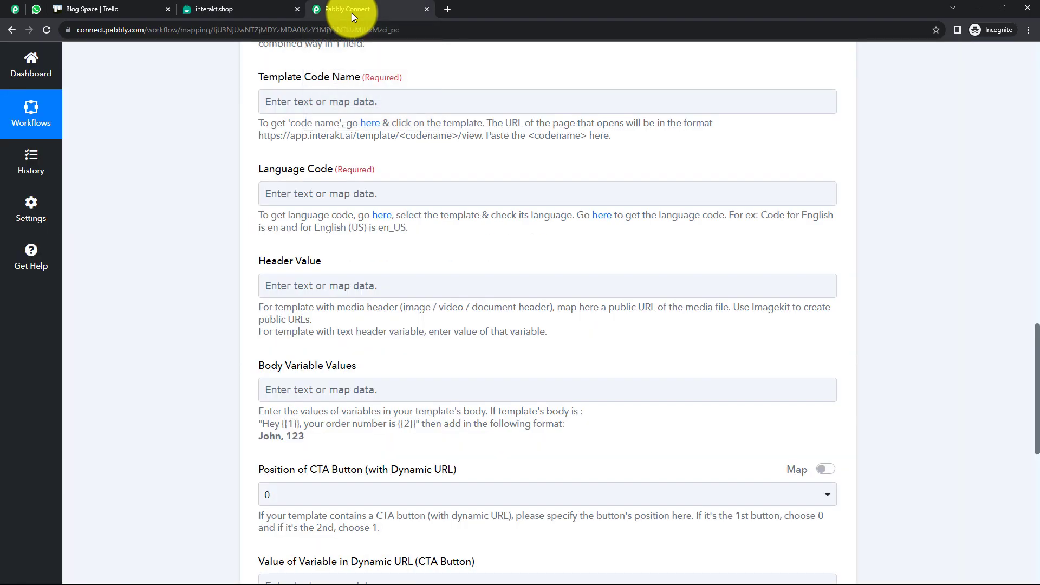
pyautogui.click(306, 101)
pyautogui.rightClick(309, 100)
pyautogui.click(350, 183)
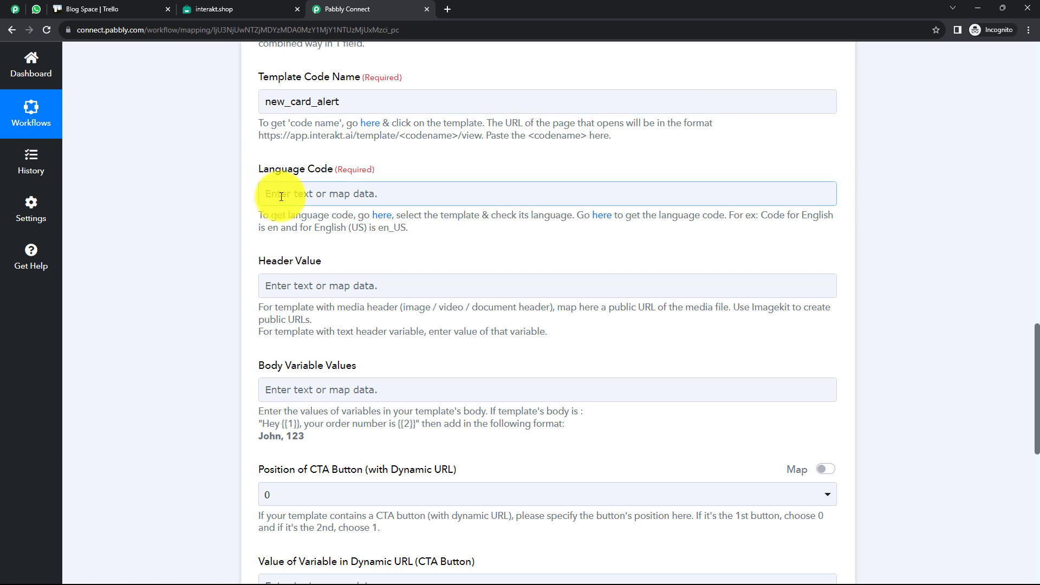
pyautogui.click(281, 196)
pyautogui.click(214, 218)
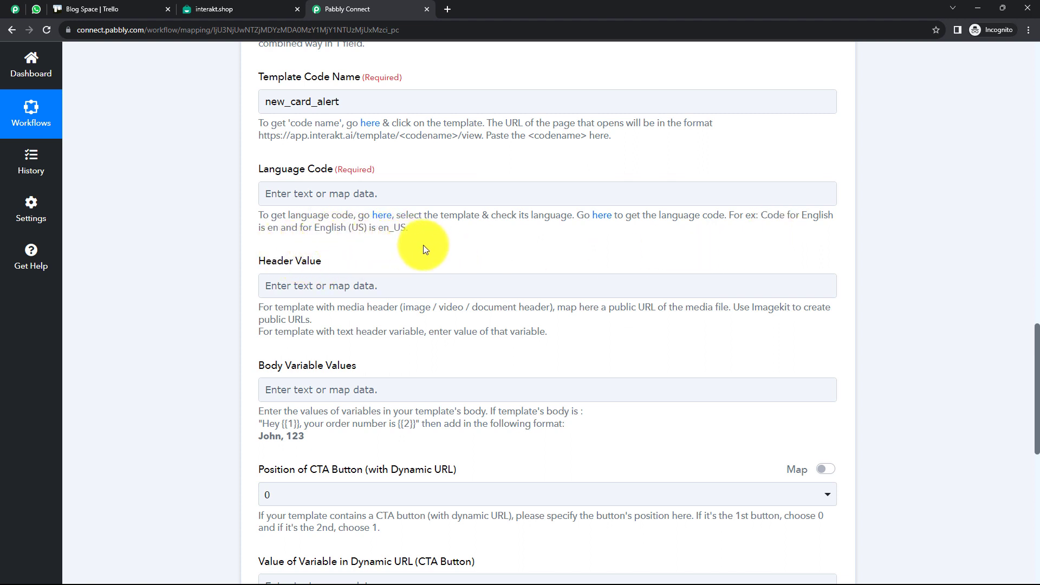
pyautogui.click(602, 217)
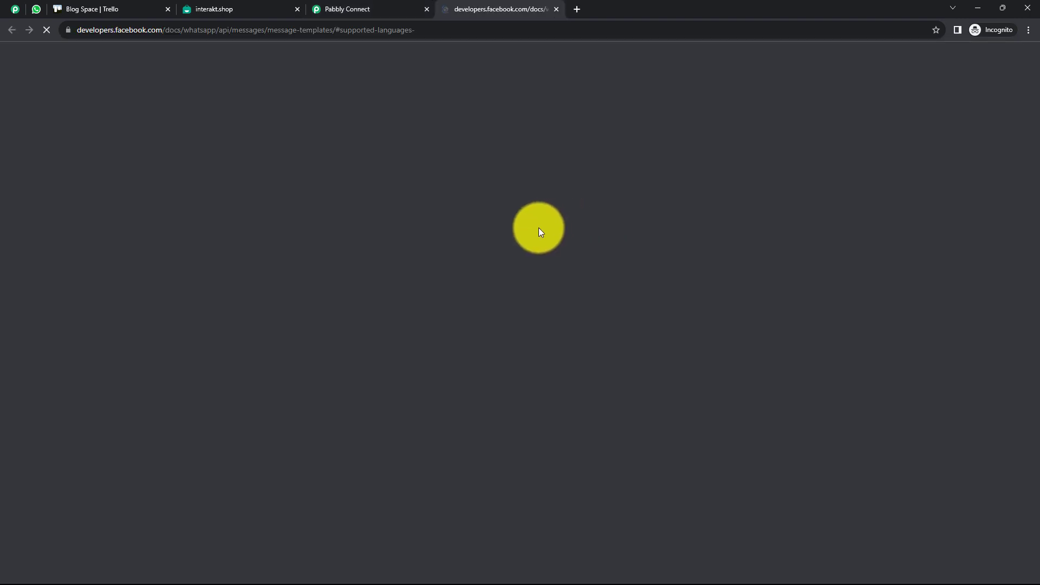
pyautogui.scroll(-5, 422, 236)
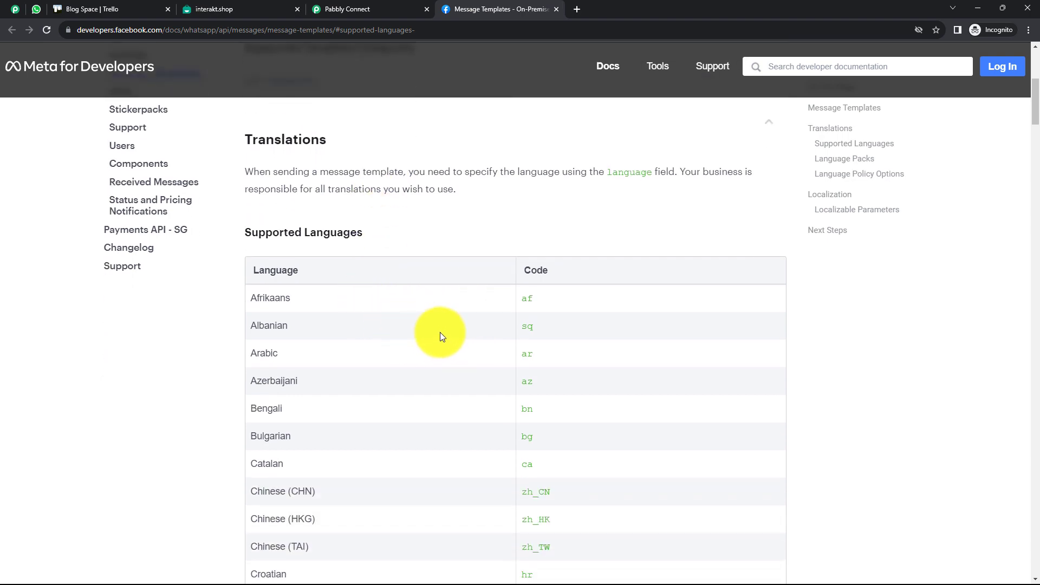
pyautogui.click(557, 9)
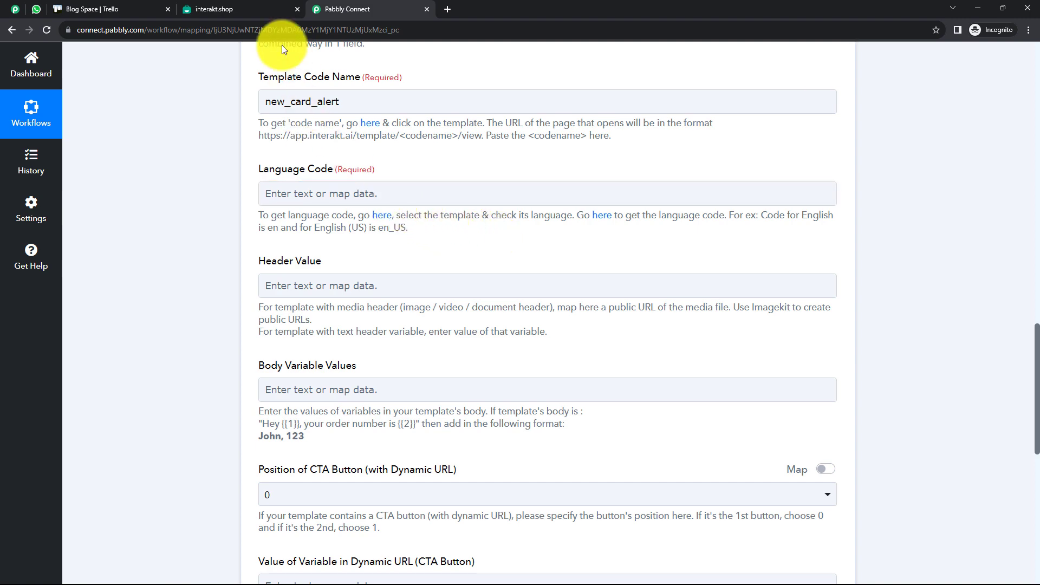
# Set Language Code to en after checking the template's language in Interakt
pyautogui.click(188, 7)
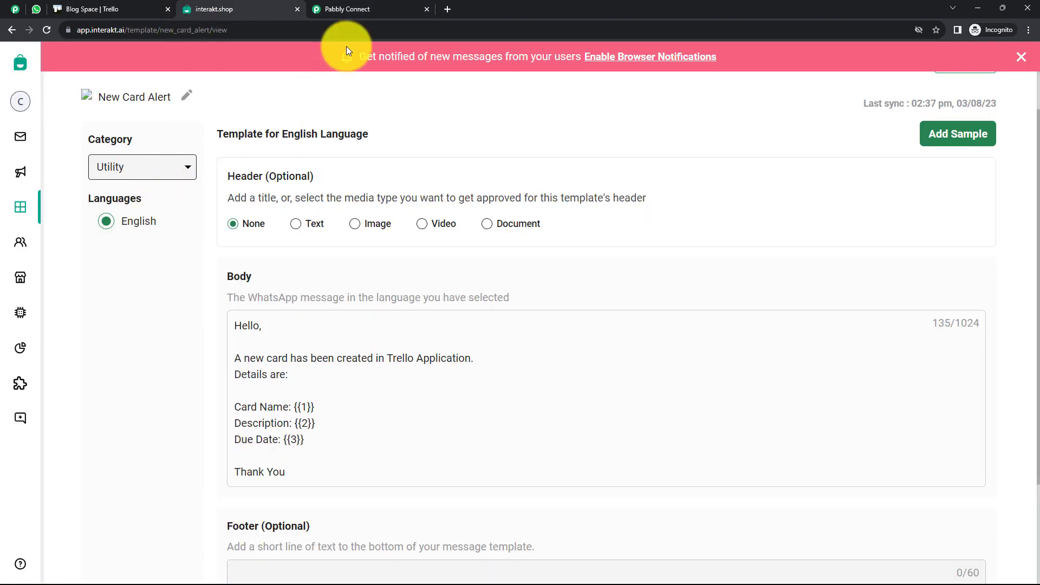
pyautogui.click(346, 10)
pyautogui.click(348, 192)
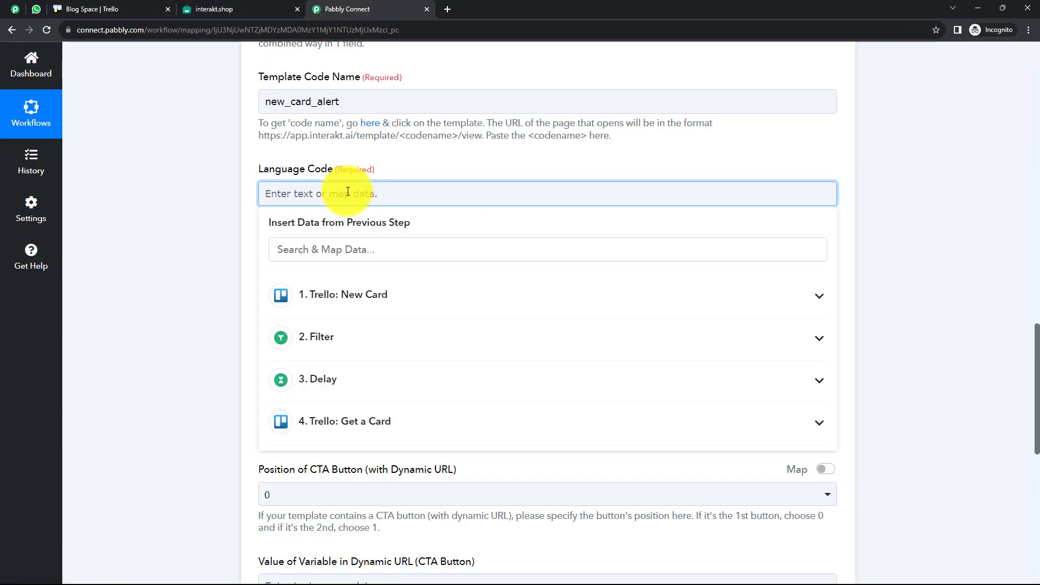
pyautogui.write('en')
pyautogui.click(162, 214)
pyautogui.scroll(-1, 223, 219)
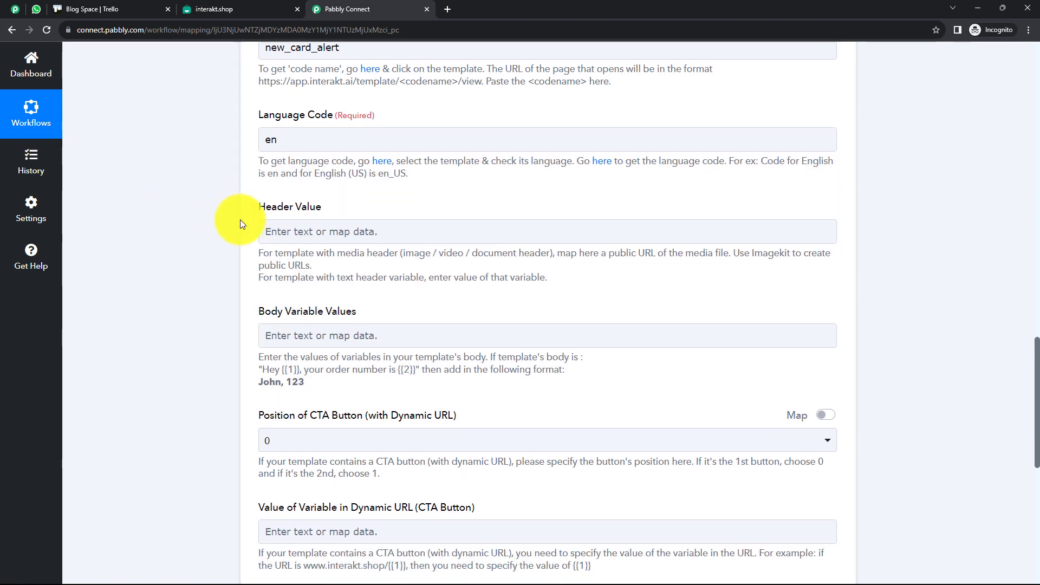
# Recheck the New Card Alert template, then move to the Body Variable Values field
pyautogui.click(213, 10)
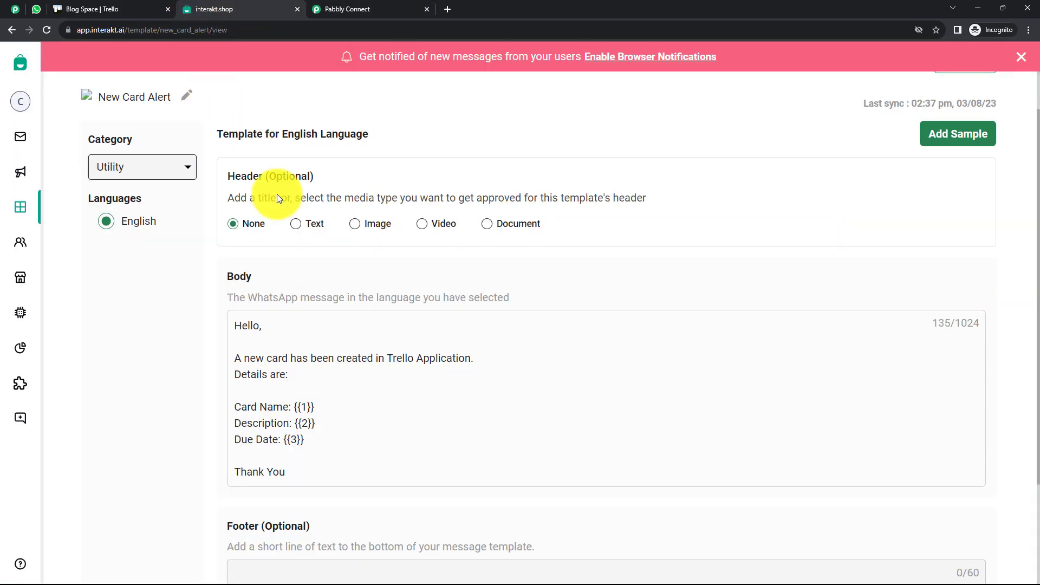
pyautogui.click(359, 9)
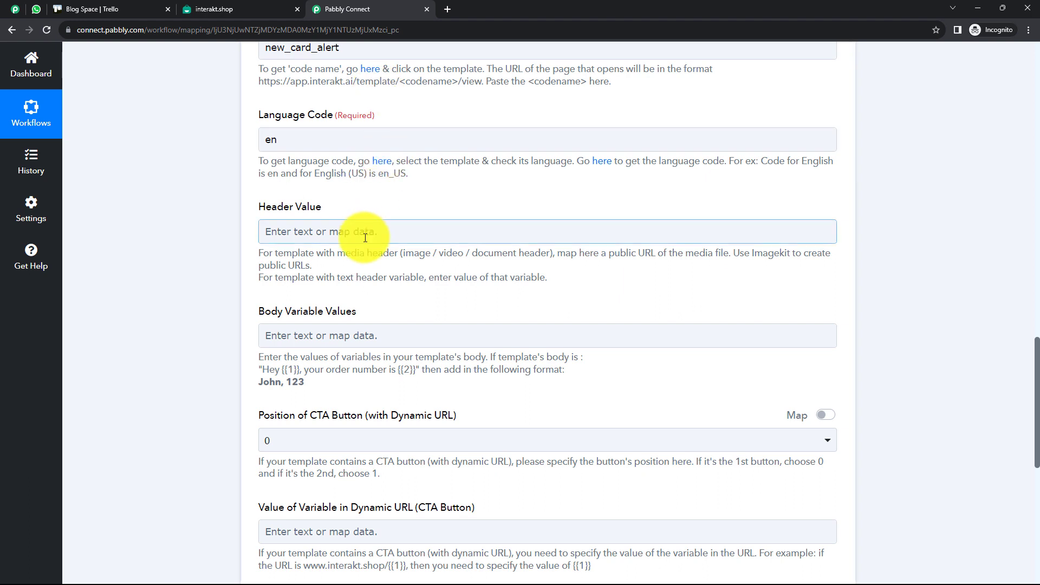
pyautogui.scroll(-1, 333, 243)
pyautogui.click(300, 231)
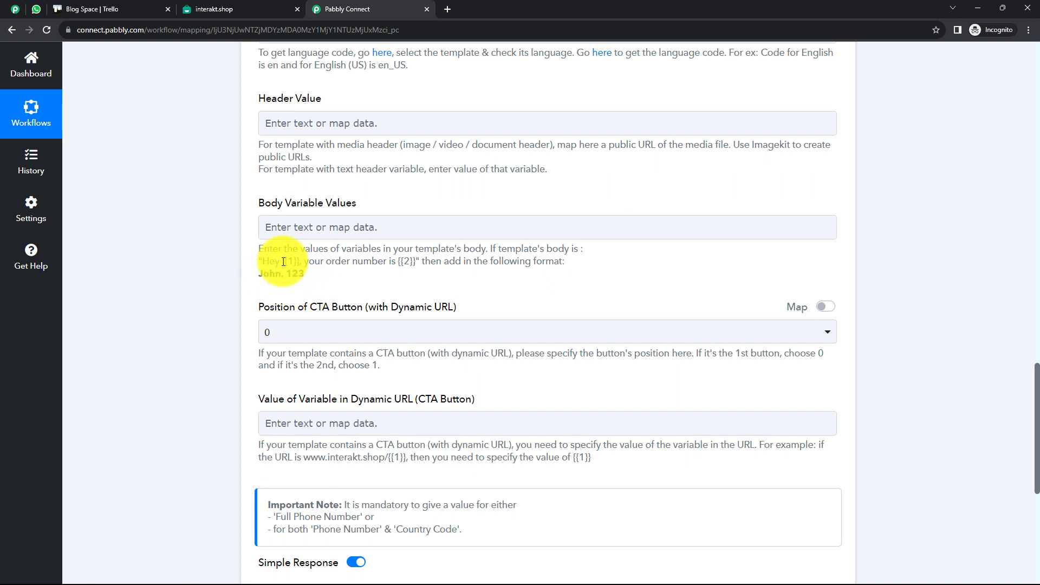
# Read the Body Variable Values example and check the template's body variables in Interakt
pyautogui.moveTo(400, 262); pyautogui.dragTo(426, 264)
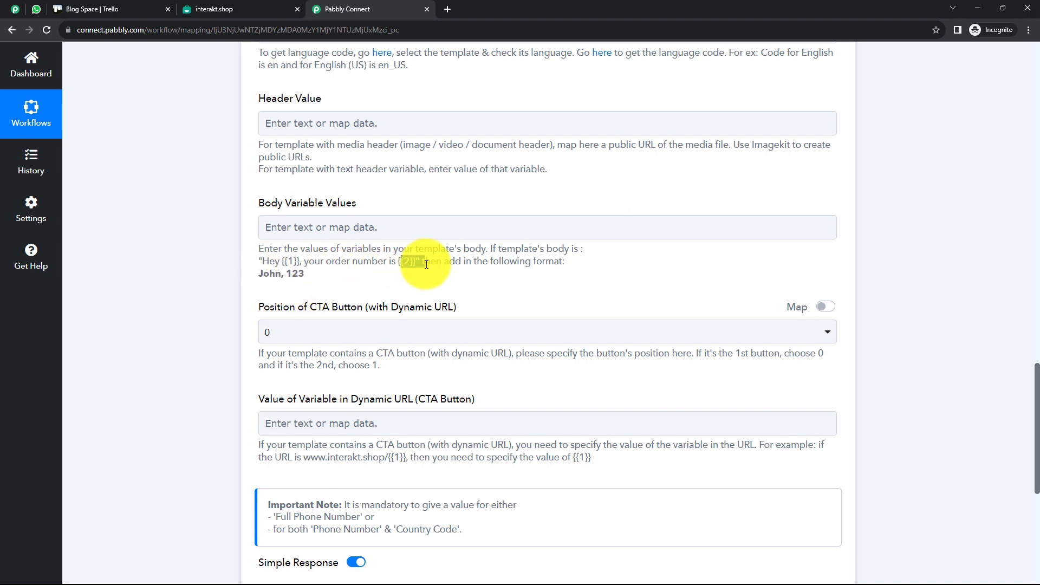
pyautogui.click(417, 285)
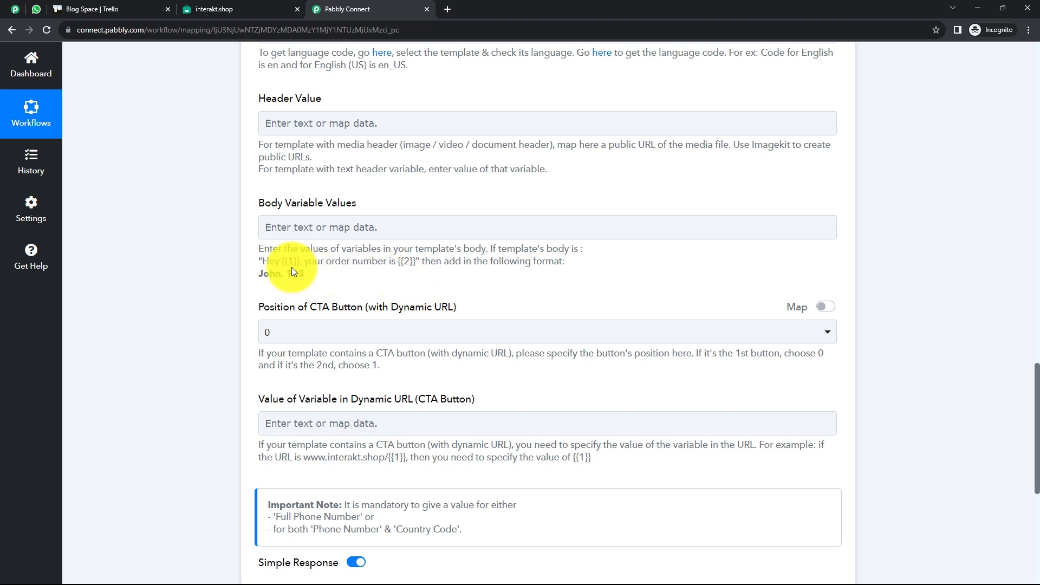
pyautogui.click(292, 229)
pyautogui.click(264, 250)
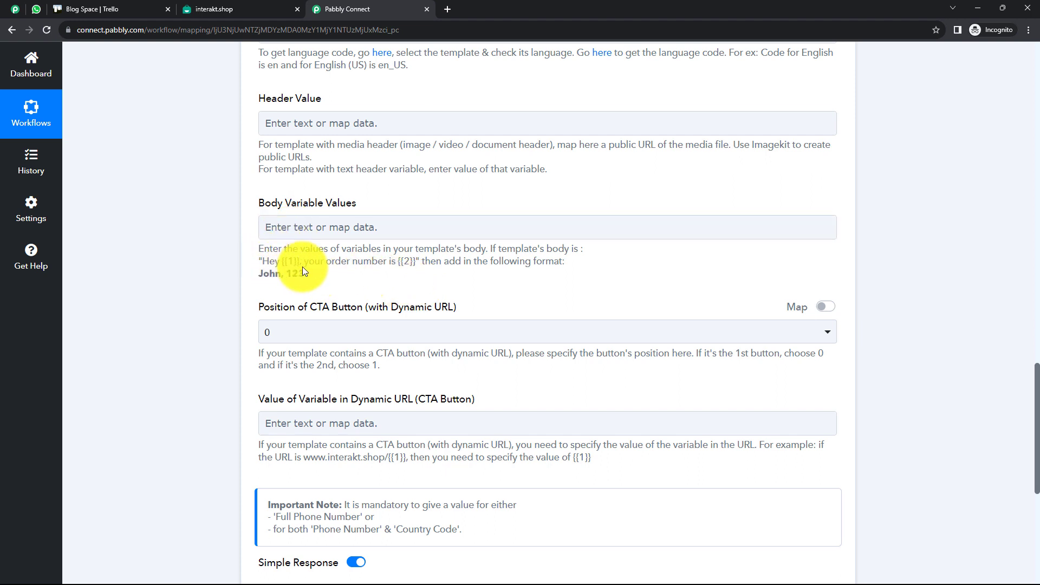
pyautogui.click(309, 231)
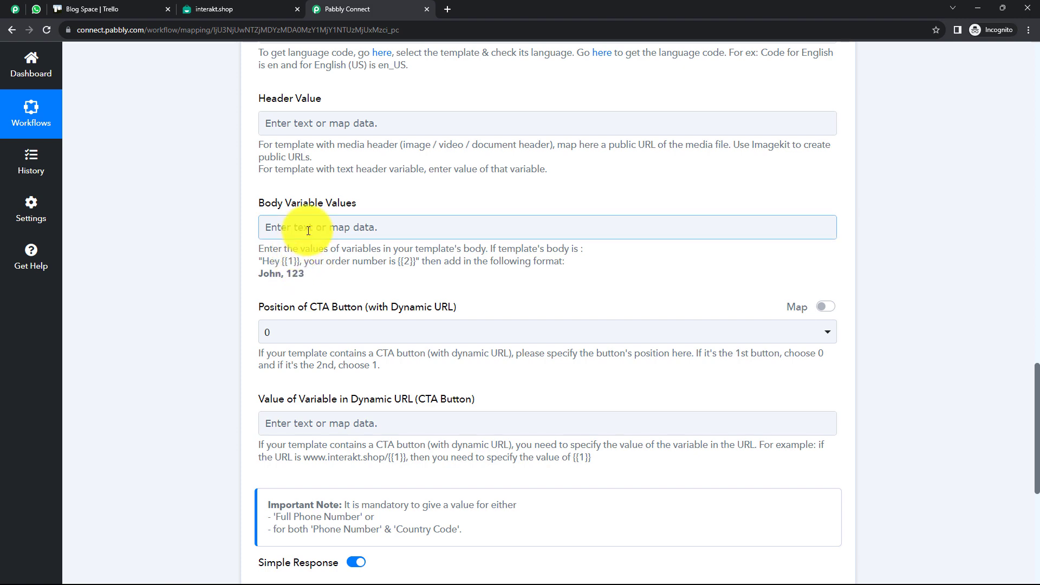
pyautogui.click(263, 227)
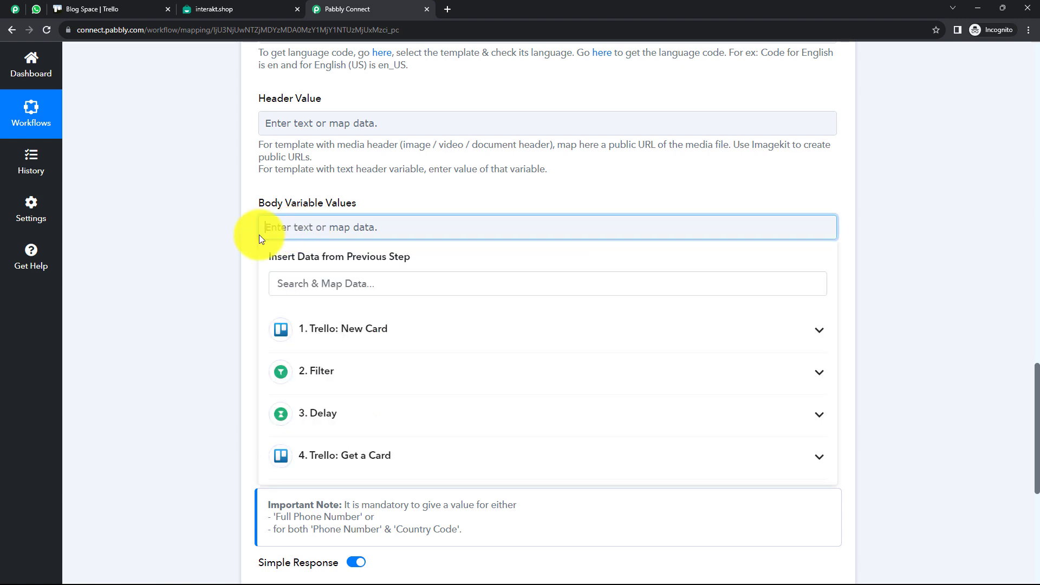
pyautogui.click(205, 241)
pyautogui.click(213, 10)
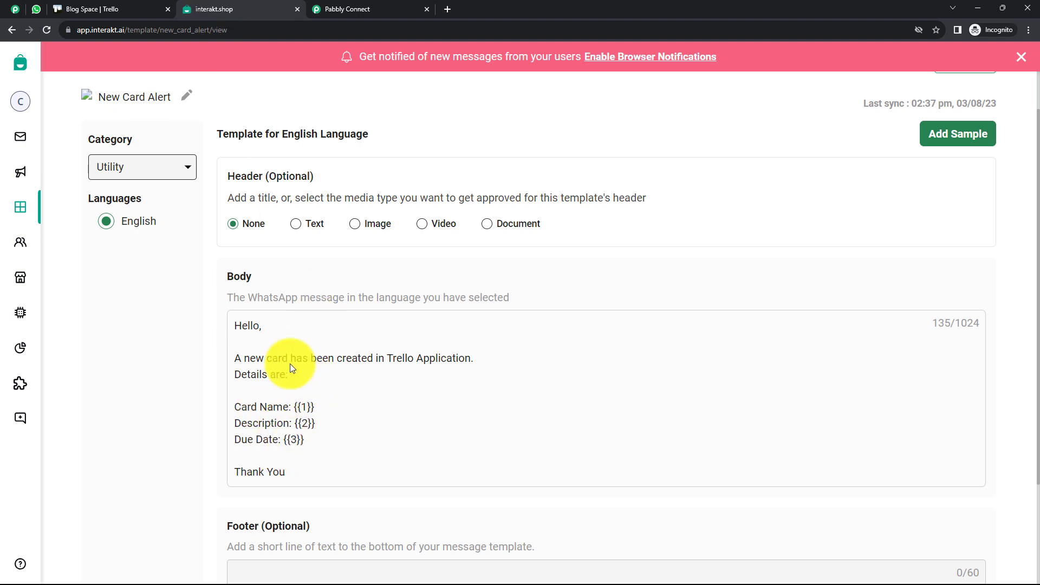
pyautogui.click(332, 14)
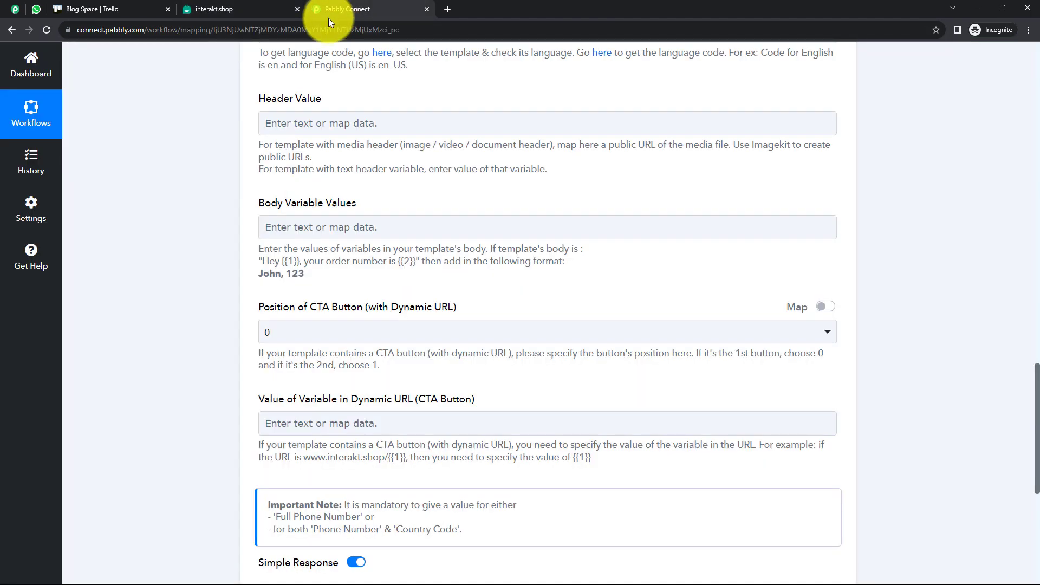
# Insert the Trello card's Name followed by a comma into Body Variable Values
pyautogui.click(307, 230)
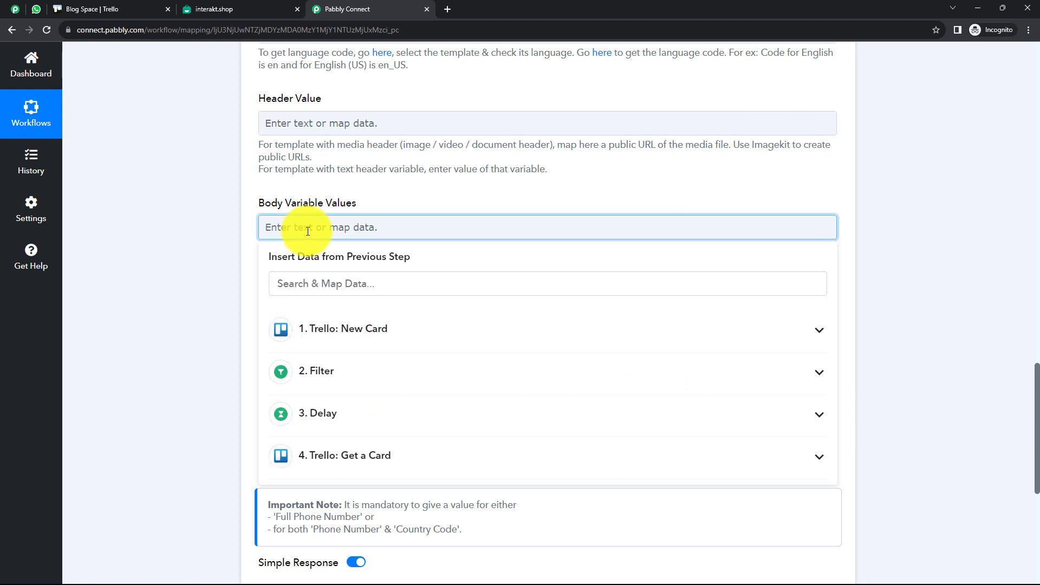
pyautogui.click(346, 458)
pyautogui.scroll(-4, 448, 275)
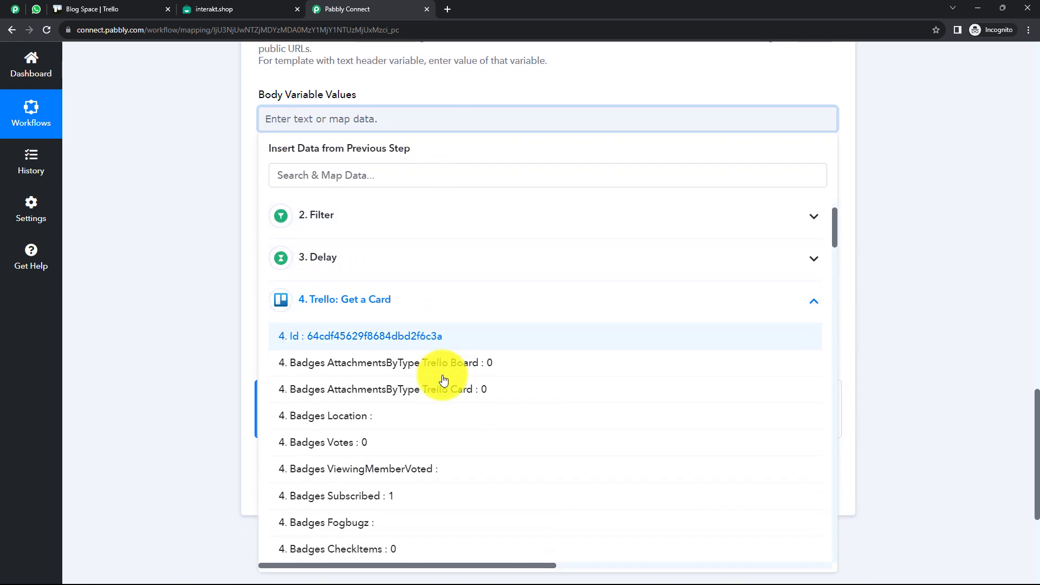
pyautogui.scroll(-6, 443, 379)
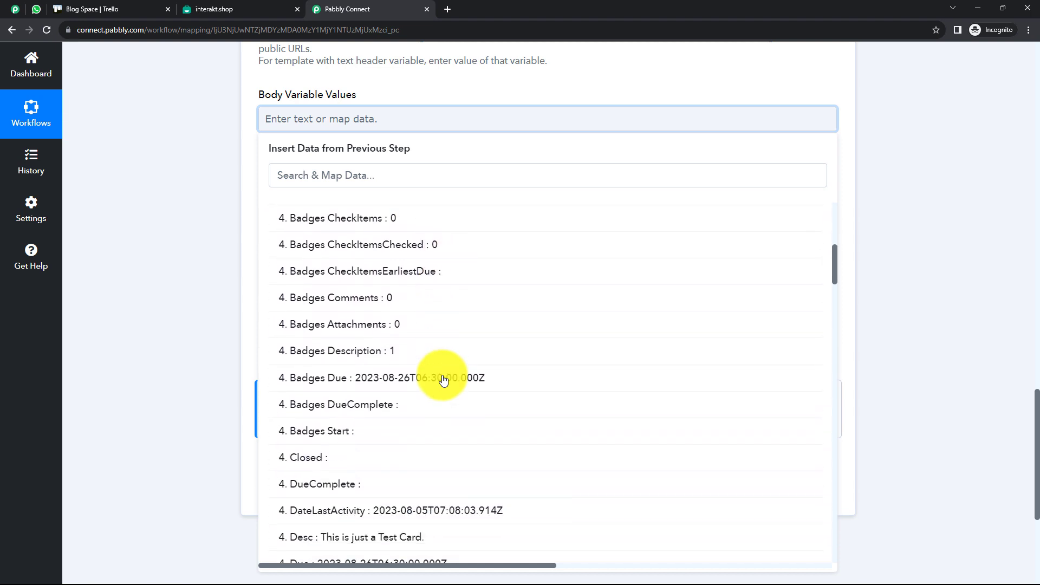
pyautogui.scroll(-8, 443, 379)
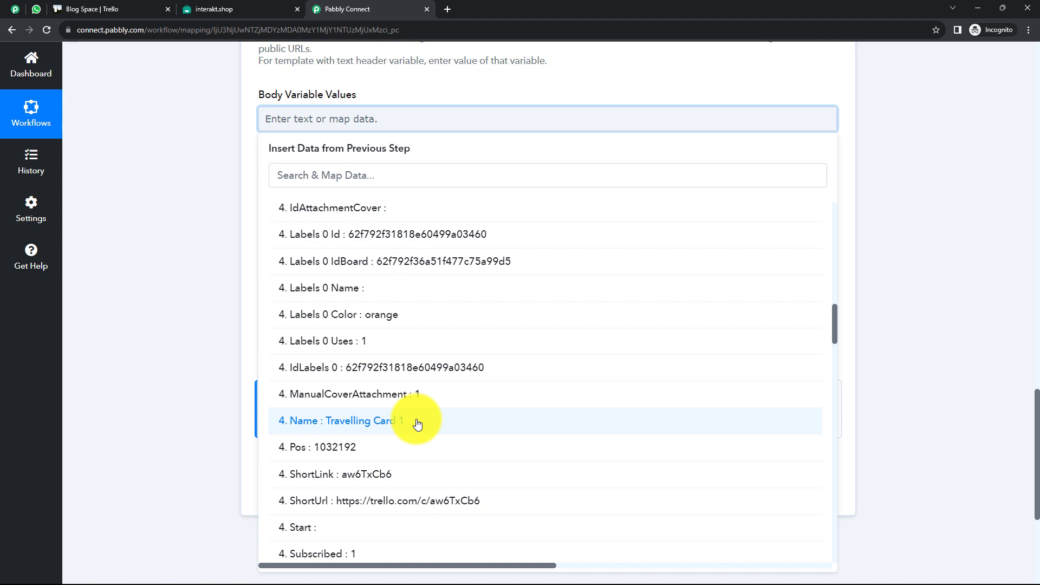
pyautogui.click(417, 422)
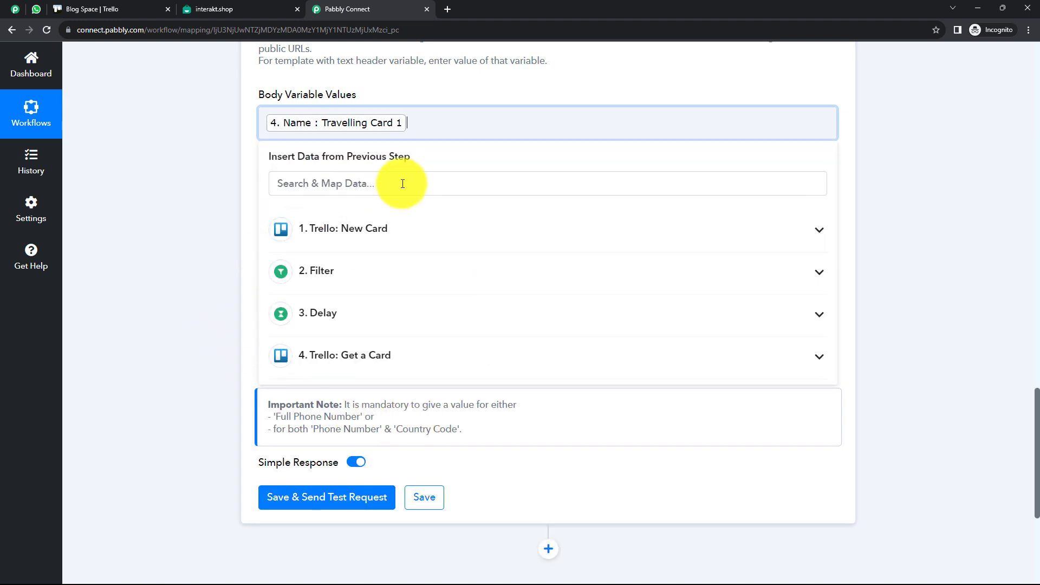
pyautogui.write(',')
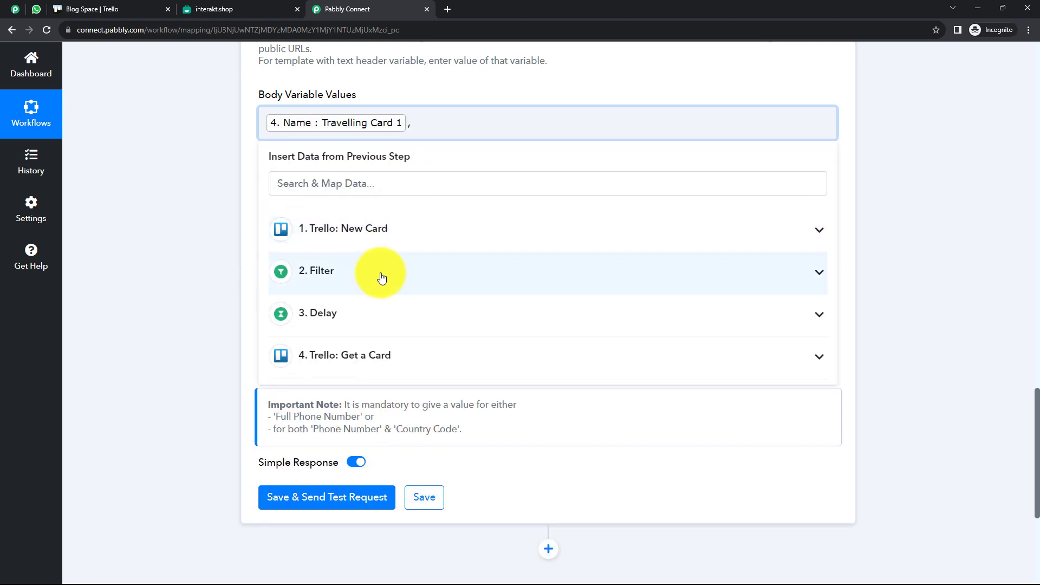
# Append the card's Desc followed by a comma
pyautogui.click(361, 357)
pyautogui.scroll(-8, 371, 442)
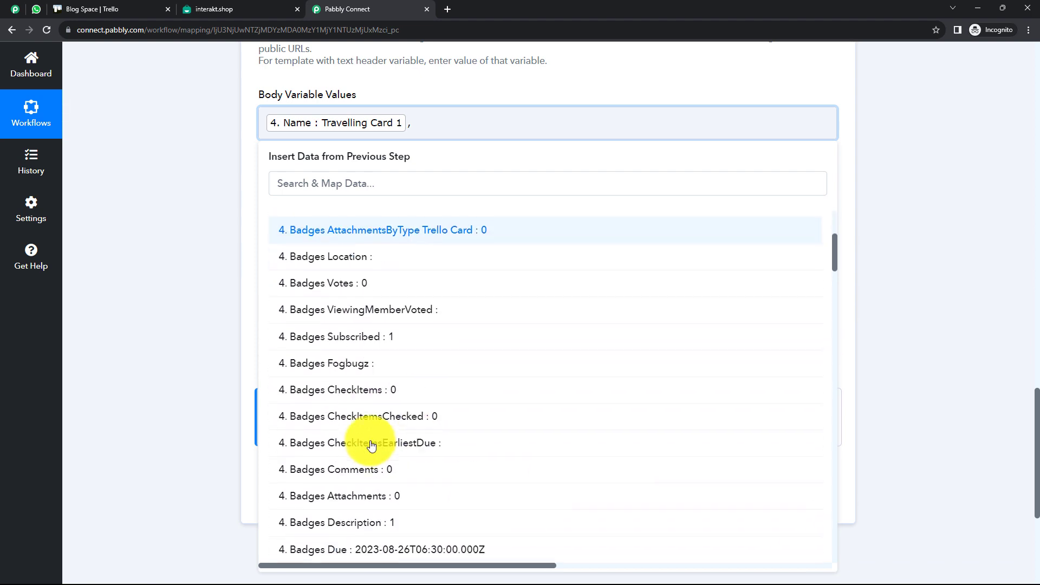
pyautogui.scroll(-2, 371, 441)
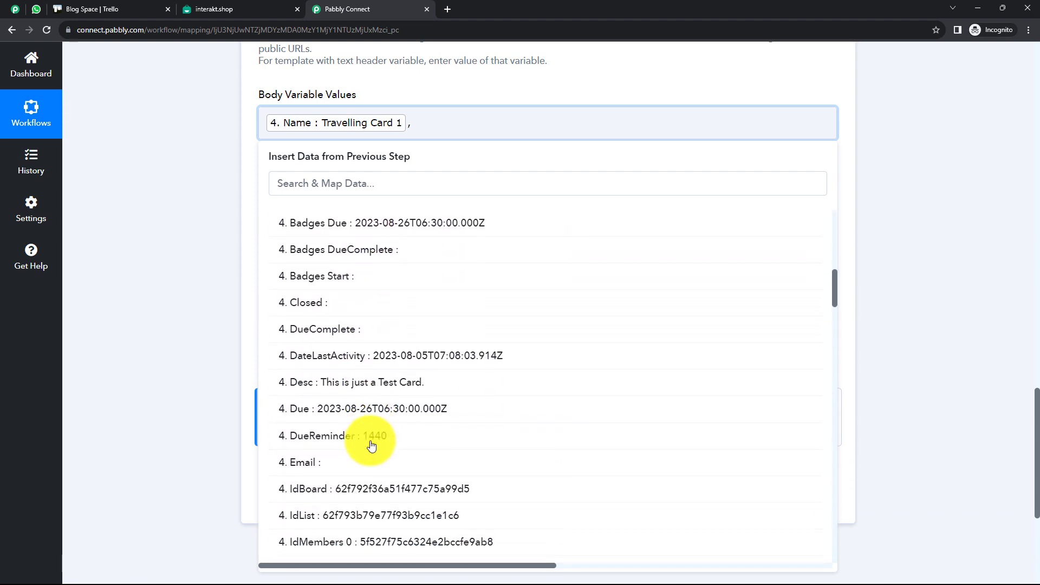
pyautogui.click(382, 389)
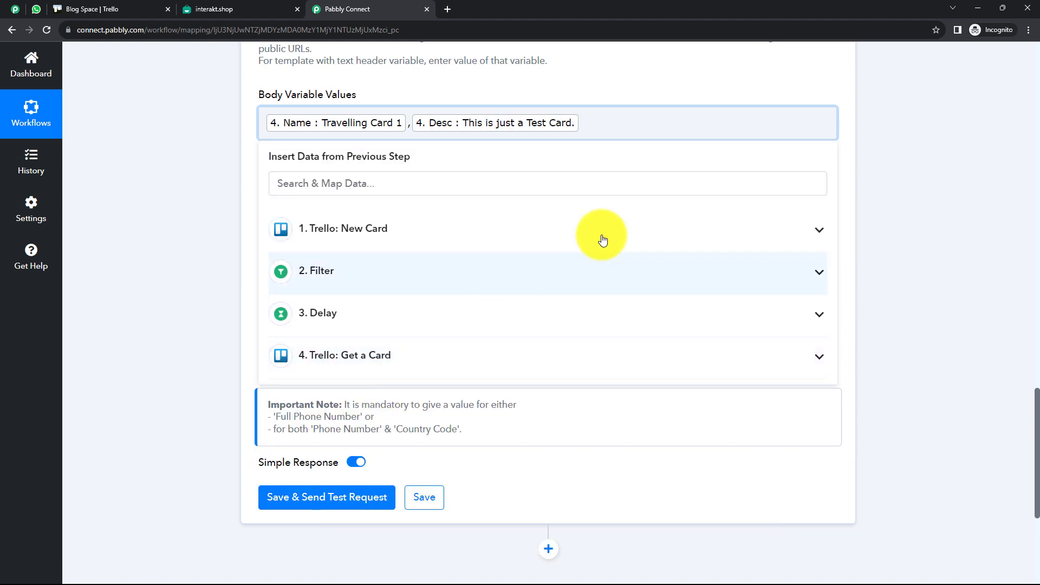
pyautogui.write(',')
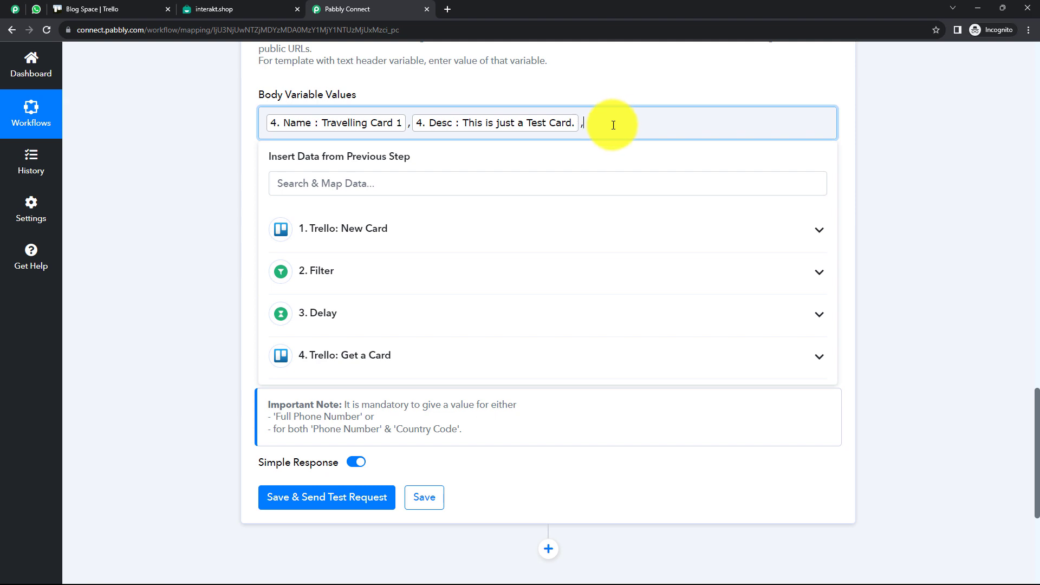
# Search 'due' and insert the card's Due as the third variable
pyautogui.click(396, 360)
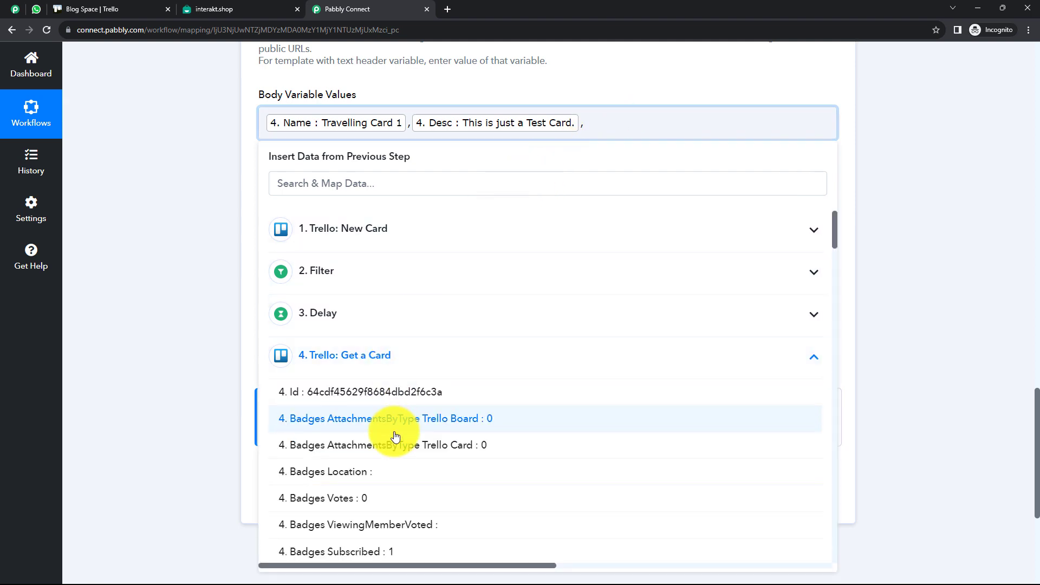
pyautogui.scroll(-2, 395, 434)
pyautogui.click(338, 184)
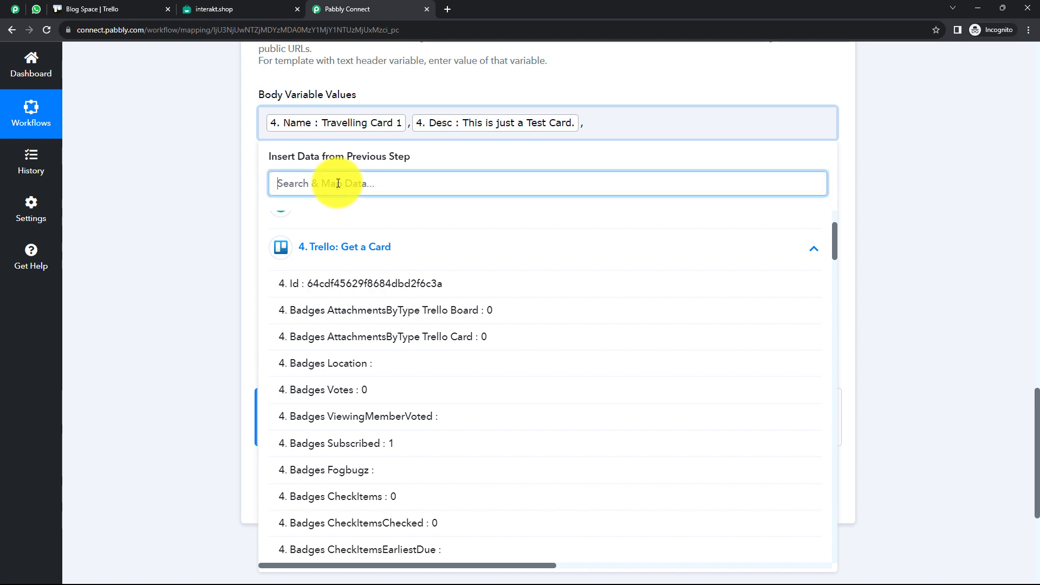
pyautogui.write('due')
pyautogui.click(371, 374)
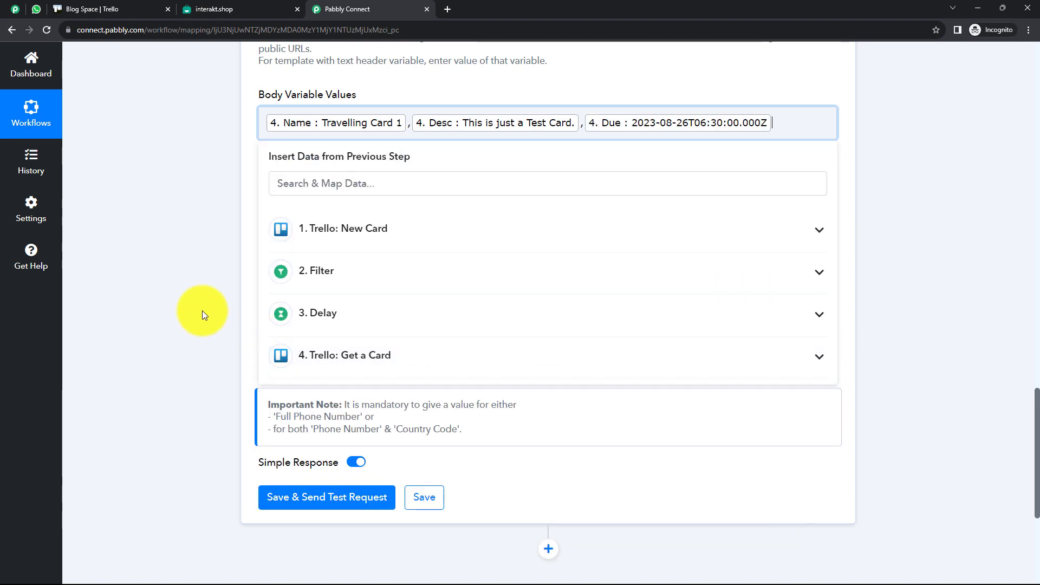
pyautogui.click(214, 278)
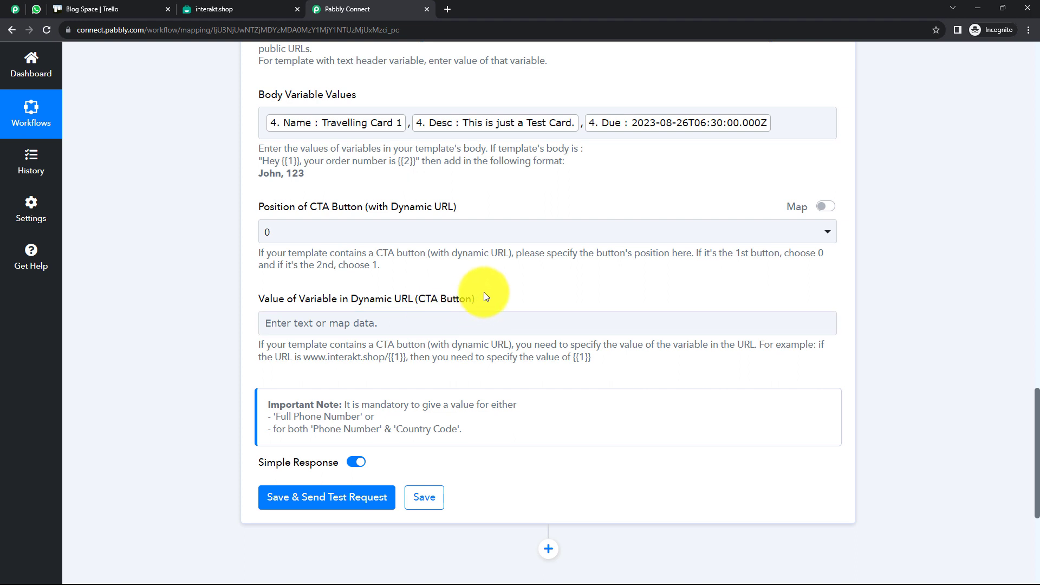
pyautogui.scroll(-2, 476, 293)
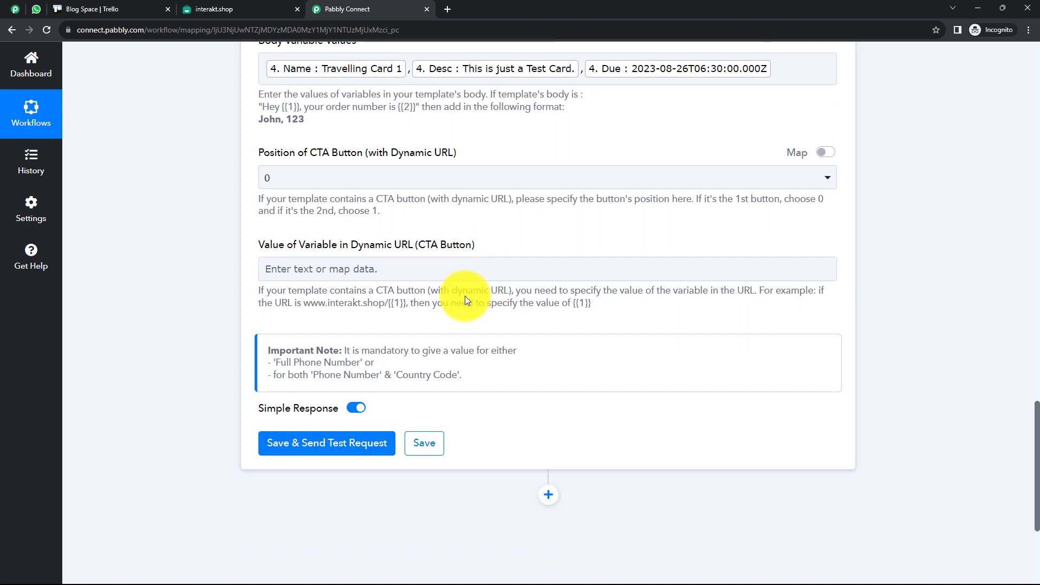
# Save and test the Interakt step, checking the response's phone, template, language and body values
pyautogui.click(340, 387)
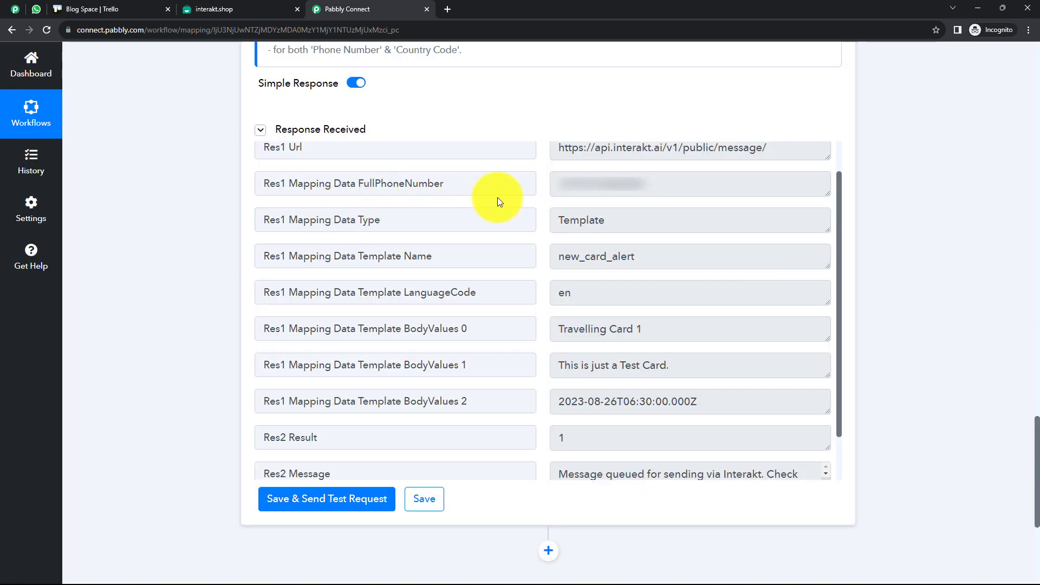
pyautogui.moveTo(647, 184); pyautogui.dragTo(555, 188)
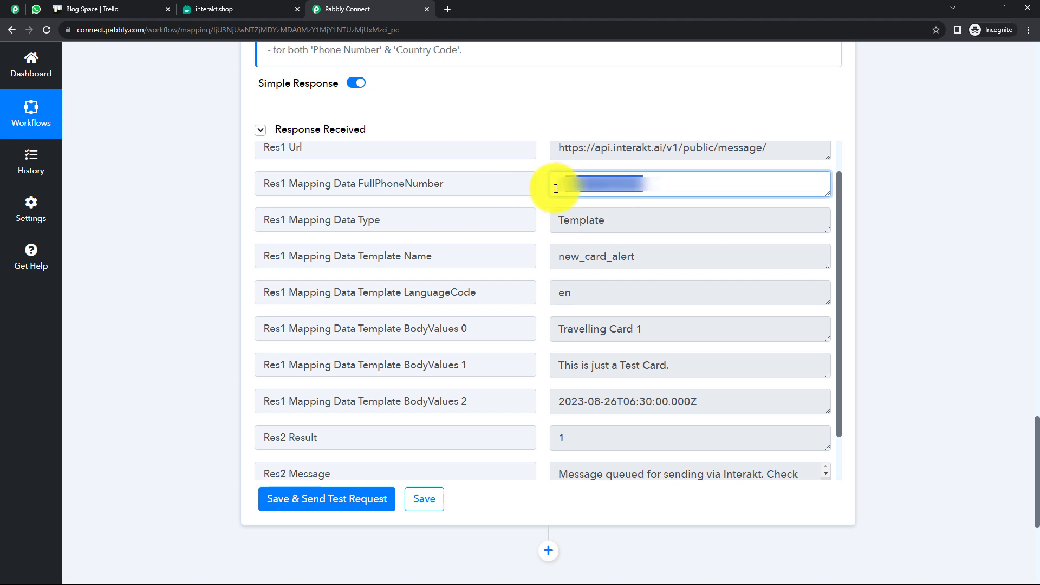
pyautogui.click(597, 228)
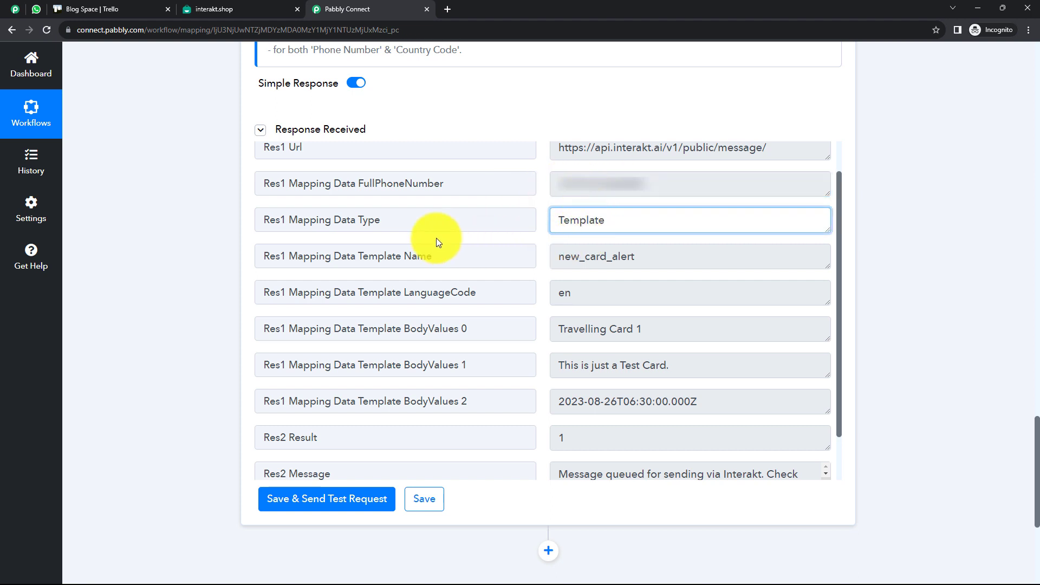
pyautogui.click(612, 262)
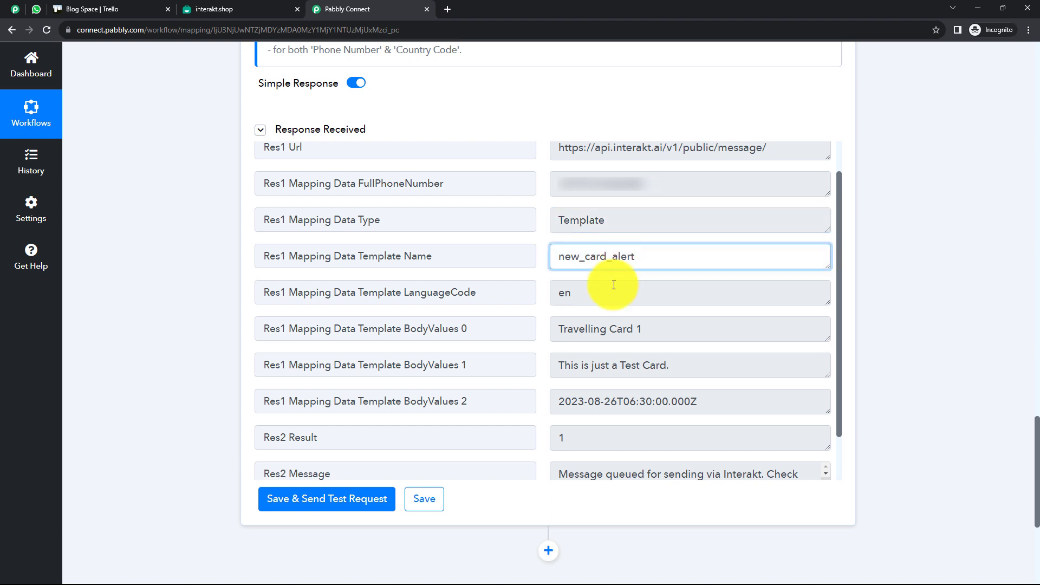
pyautogui.click(564, 294)
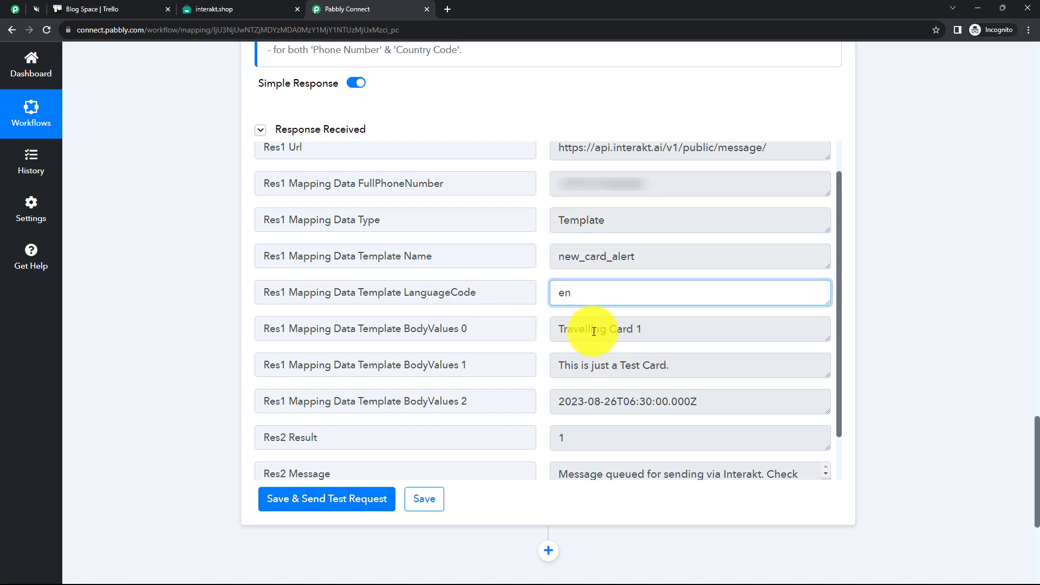
pyautogui.moveTo(570, 334); pyautogui.dragTo(570, 406)
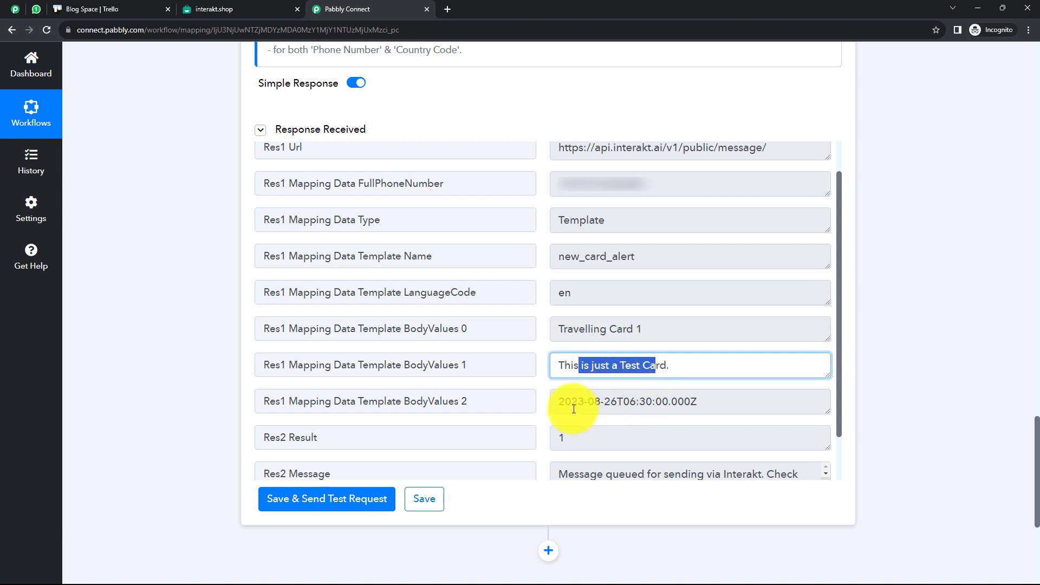
pyautogui.click(573, 404)
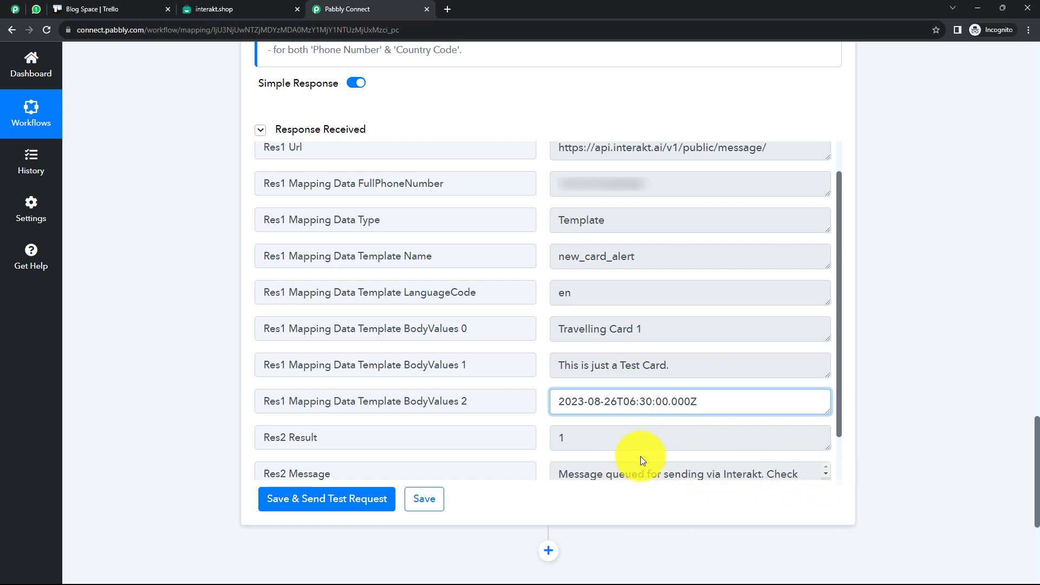
# Read Res2's queued-message result and message Id, then check WhatsApp for delivery
pyautogui.scroll(-1, 640, 456)
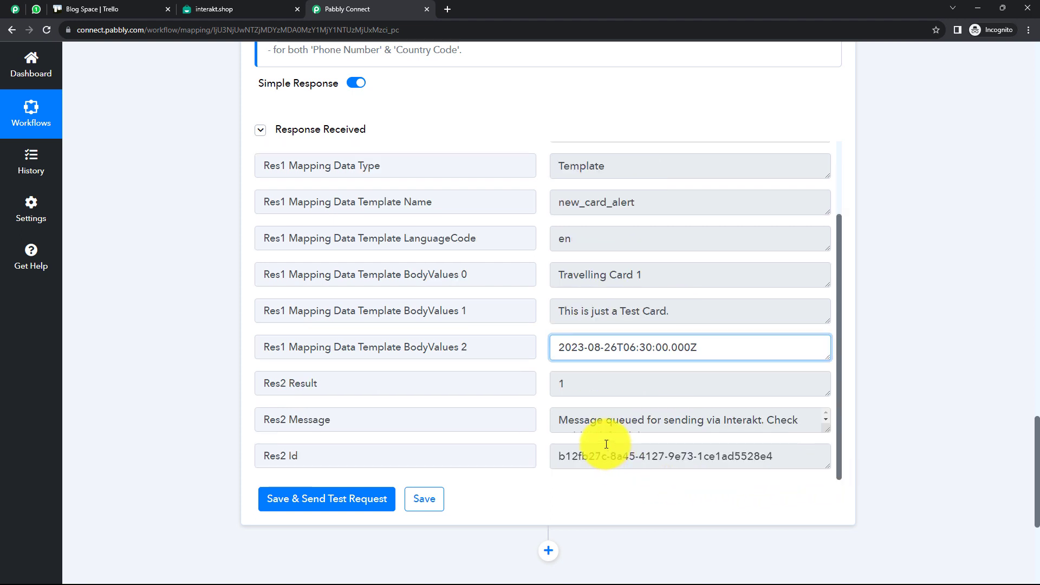
pyautogui.click(826, 421)
pyautogui.scroll(1, 791, 427)
pyautogui.scroll(-1, 773, 427)
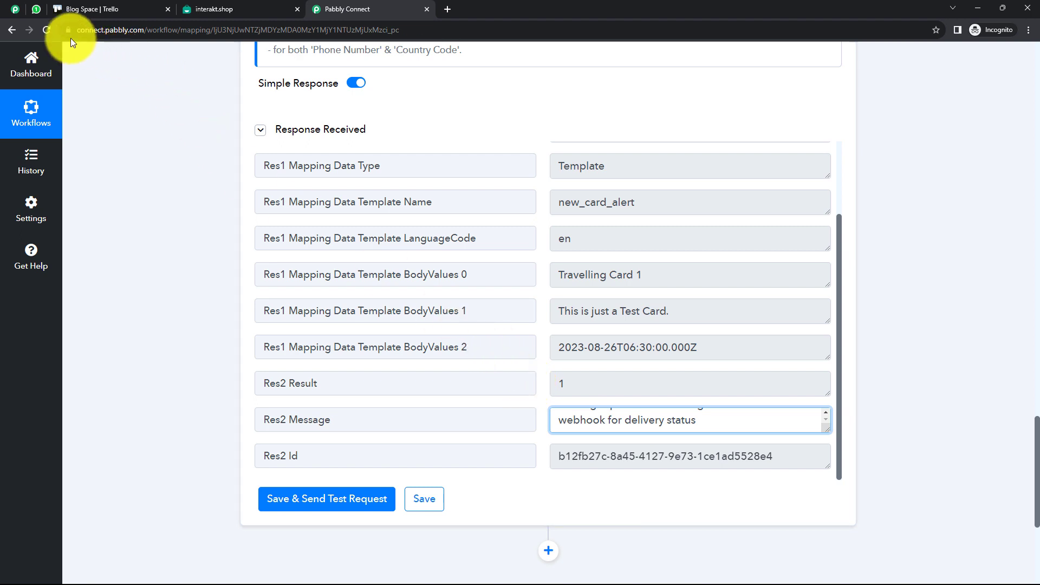
pyautogui.click(39, 10)
# Open the chat with Travelling Card 1's alert and verify its Due Date line
pyautogui.click(169, 162)
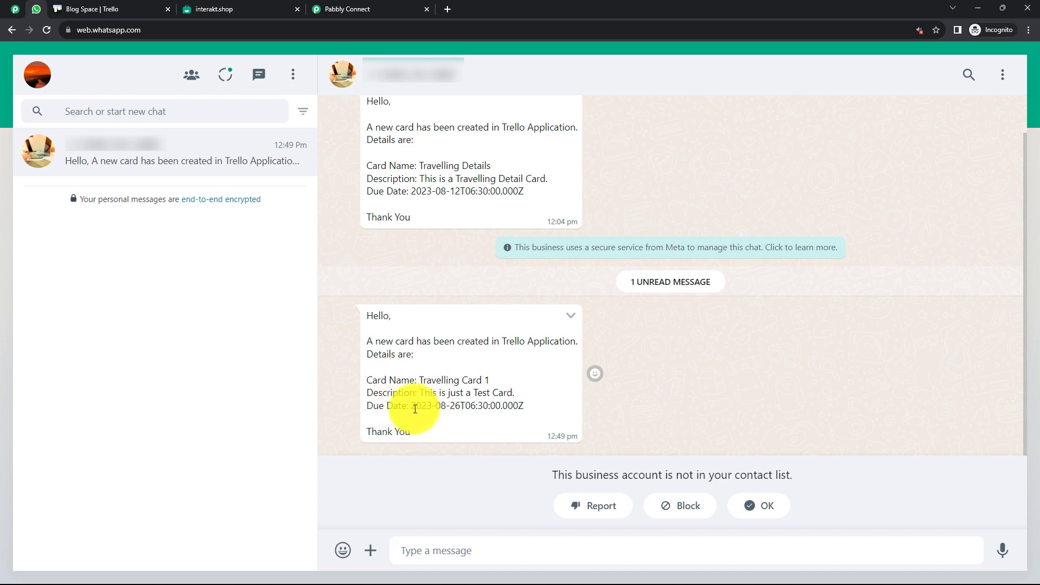
pyautogui.moveTo(415, 406); pyautogui.dragTo(539, 411)
pyautogui.click(539, 412)
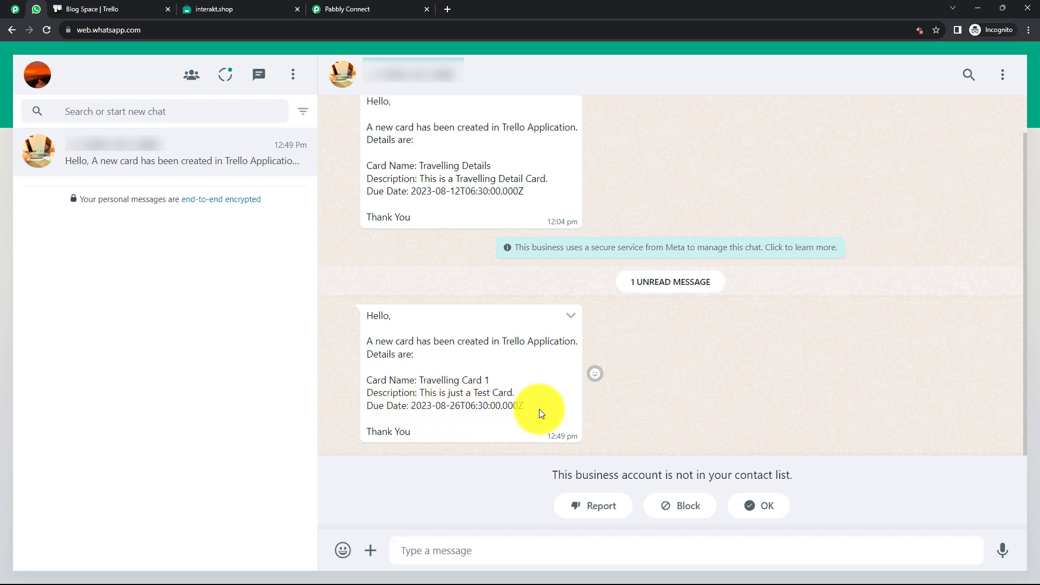
pyautogui.click(358, 10)
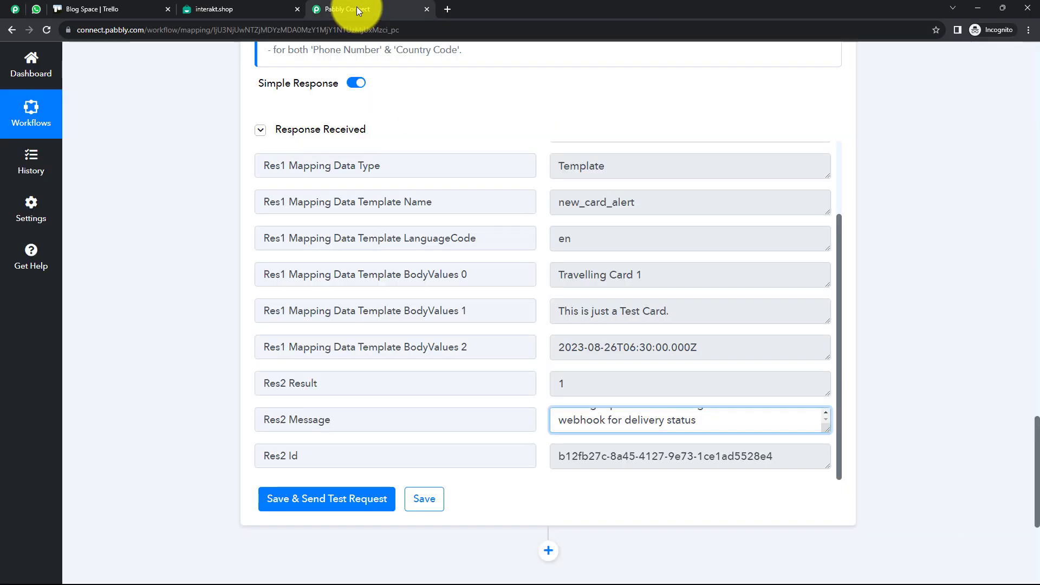
# Reload the workflow with F5 and scroll through its five chained steps
pyautogui.press('F5')
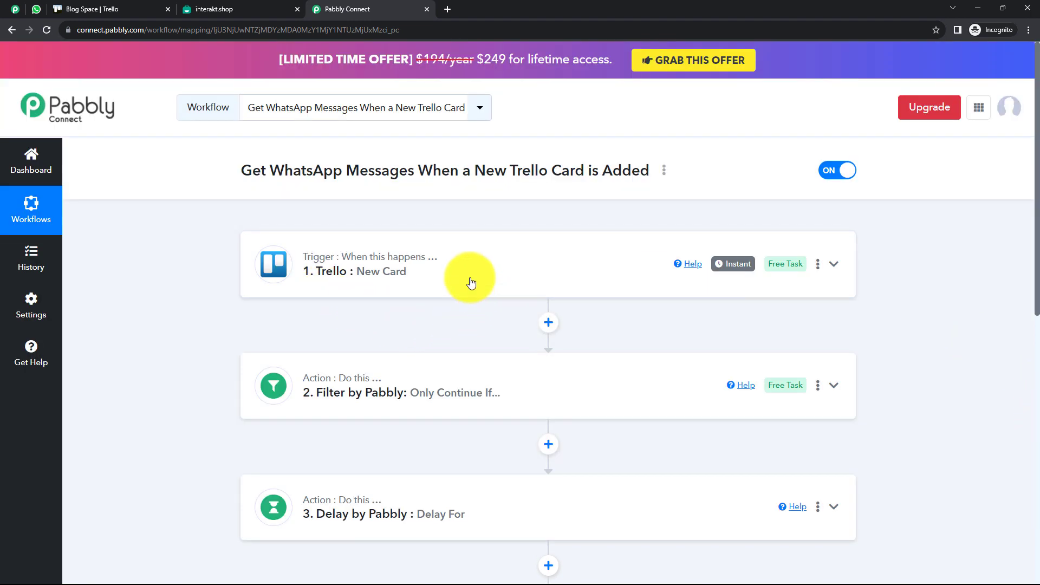
pyautogui.scroll(-3, 331, 293)
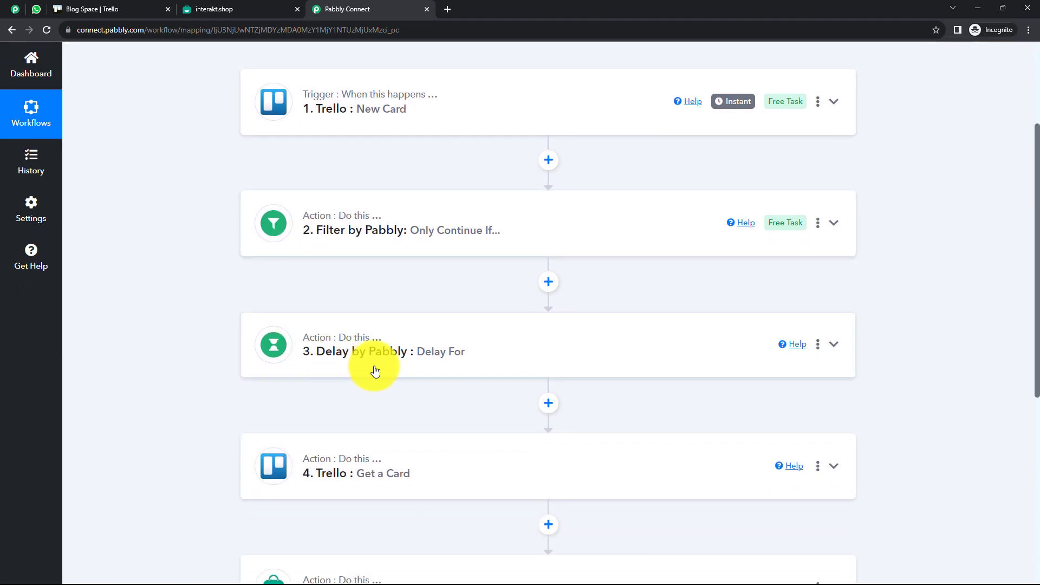
pyautogui.scroll(-1, 325, 380)
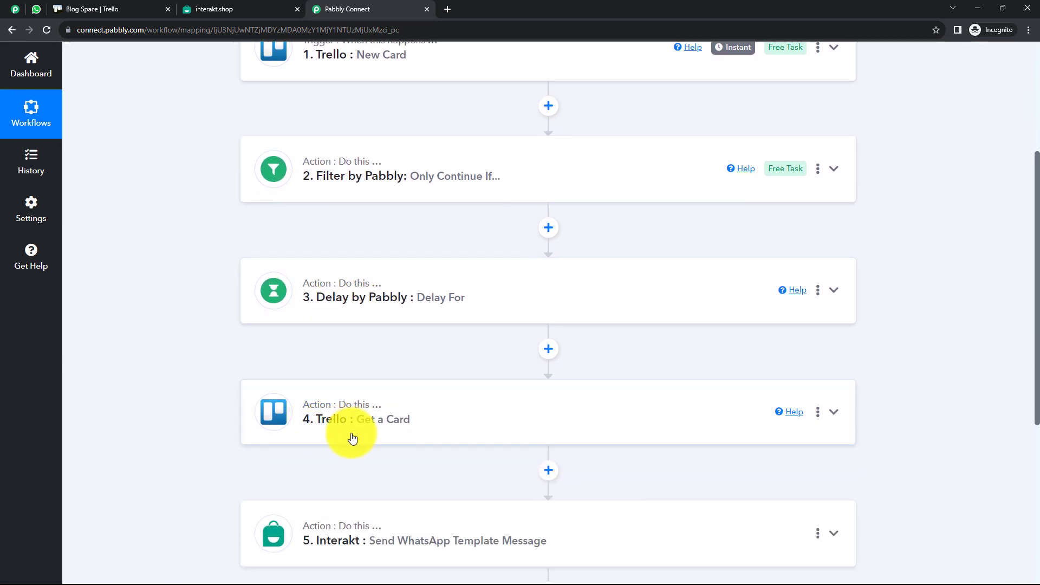
pyautogui.scroll(-2, 352, 438)
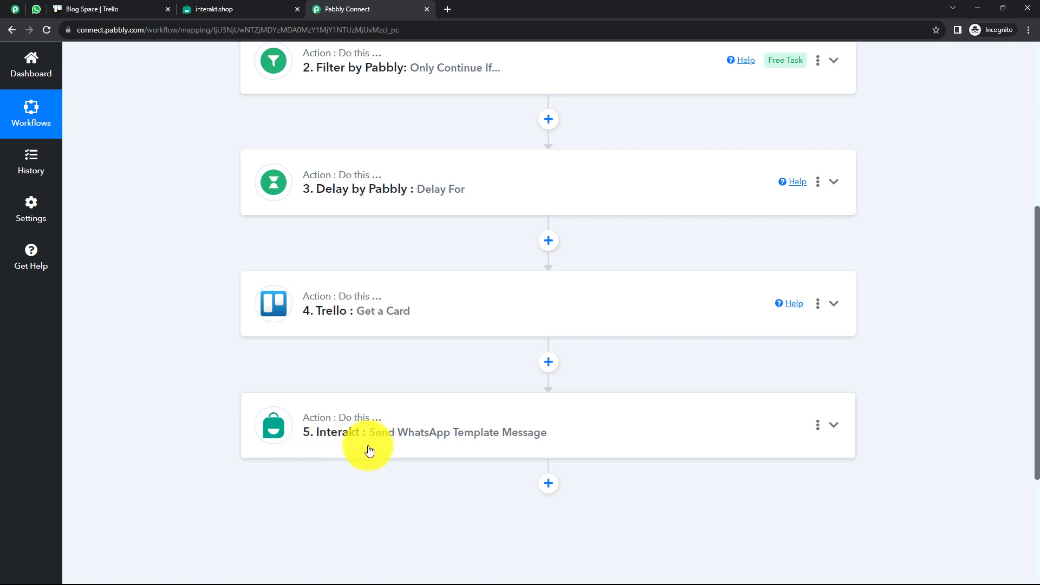
pyautogui.scroll(6, 482, 309)
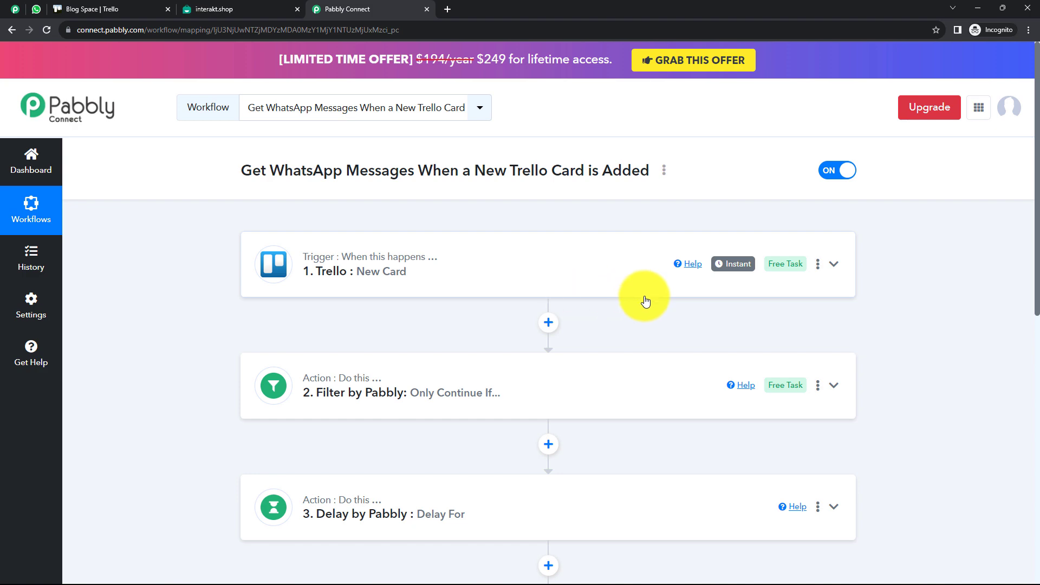
# Add a card named Test Card to Trello's Monthly Task list
pyautogui.click(112, 10)
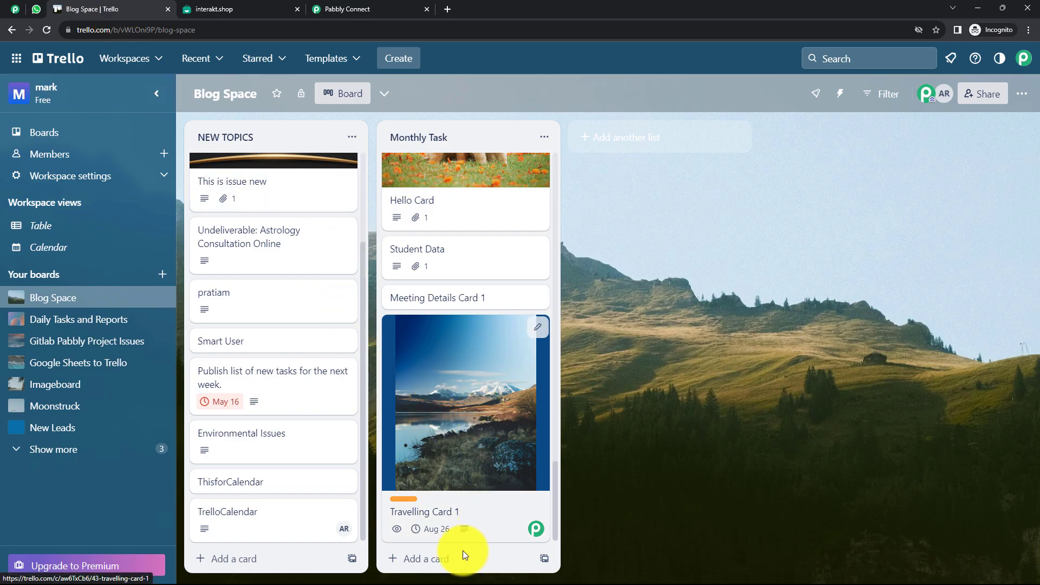
pyautogui.click(433, 566)
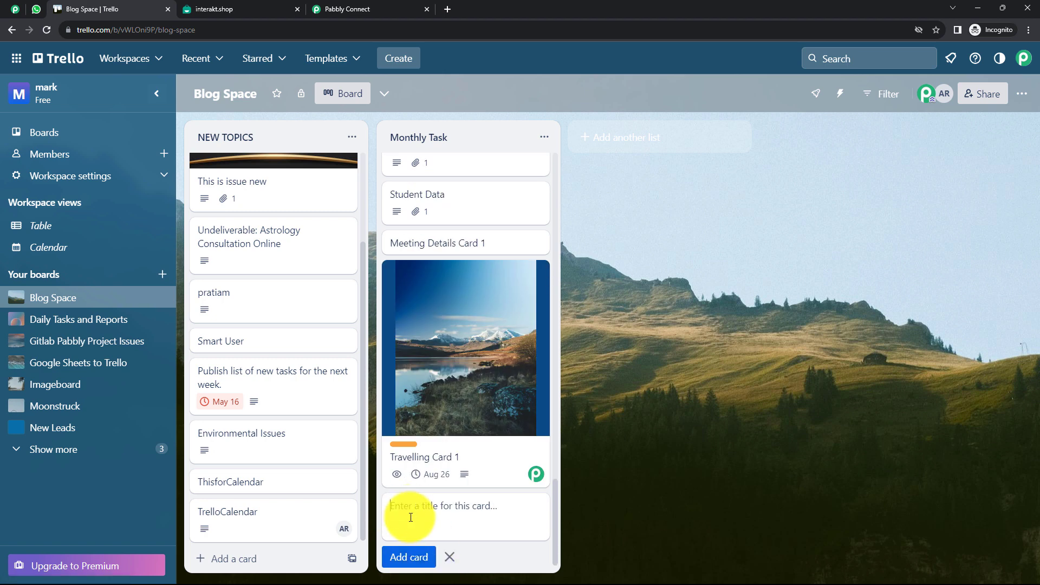
pyautogui.write('Test Card')
pyautogui.press('Return')
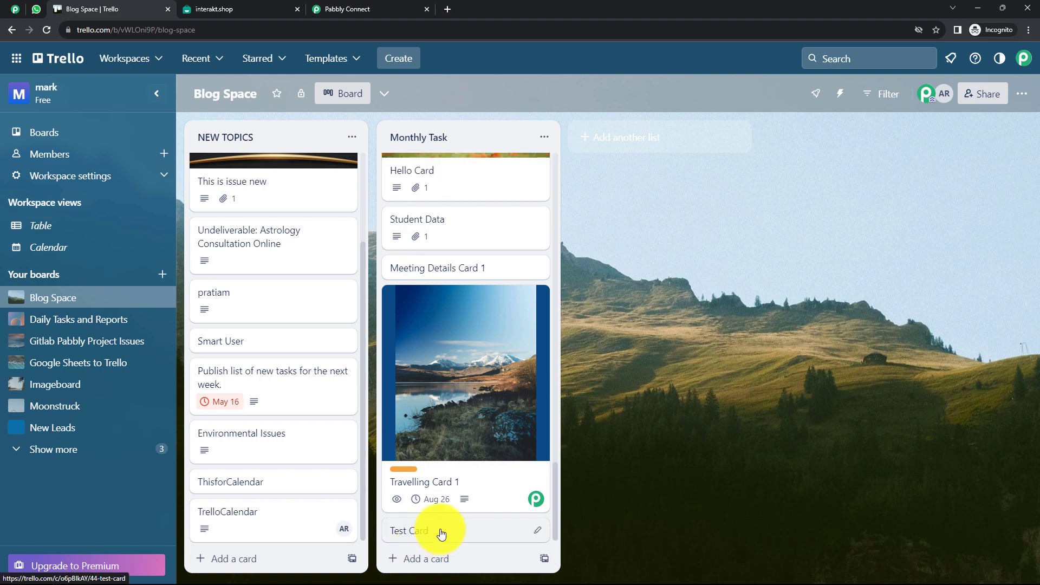
pyautogui.click(442, 530)
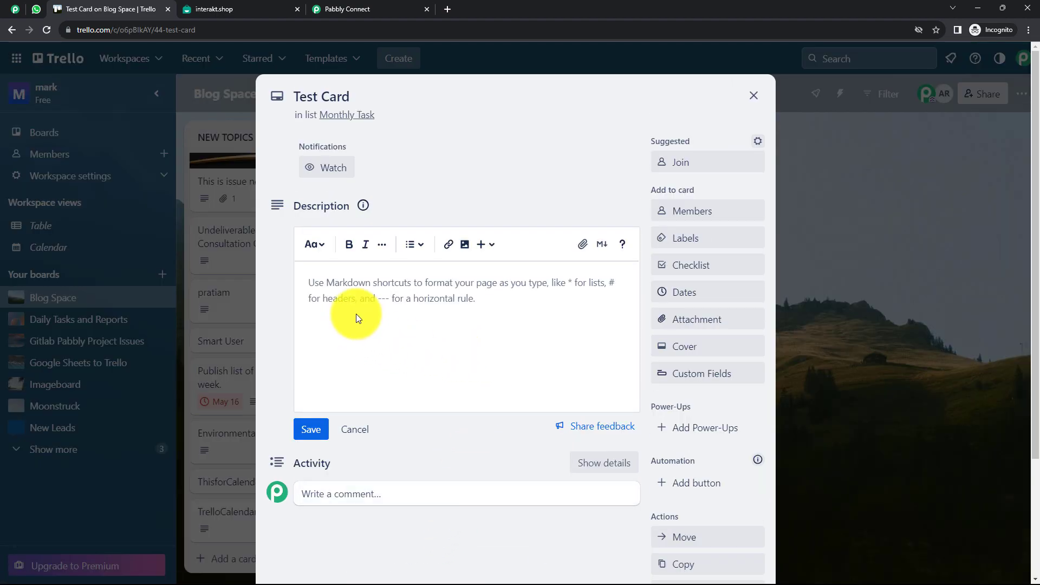
# Describe the card as 'This is a test card.' and set its due date to Aug 25
pyautogui.click(356, 293)
pyautogui.write('This is a test card.')
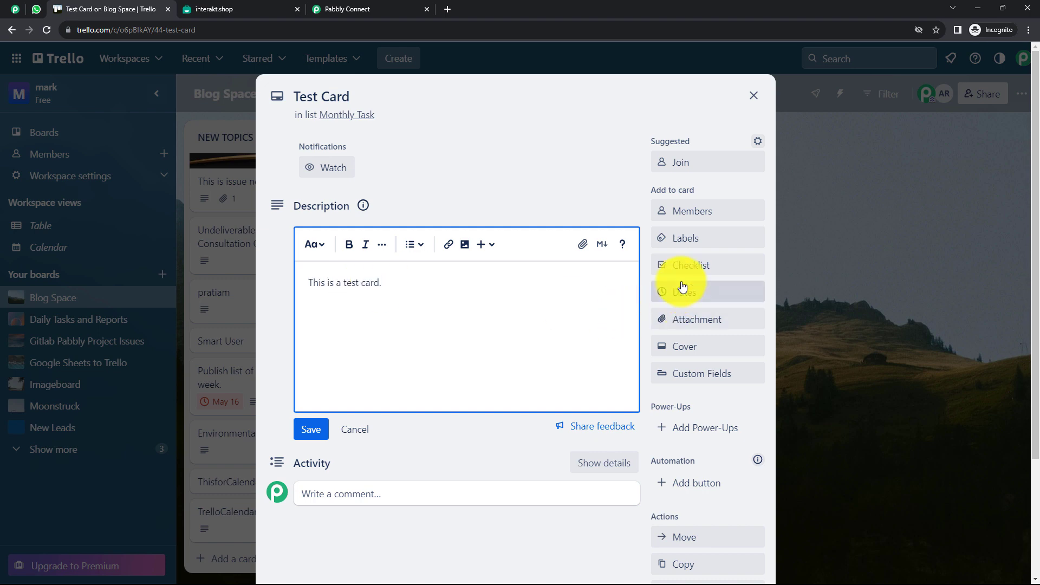
pyautogui.click(684, 292)
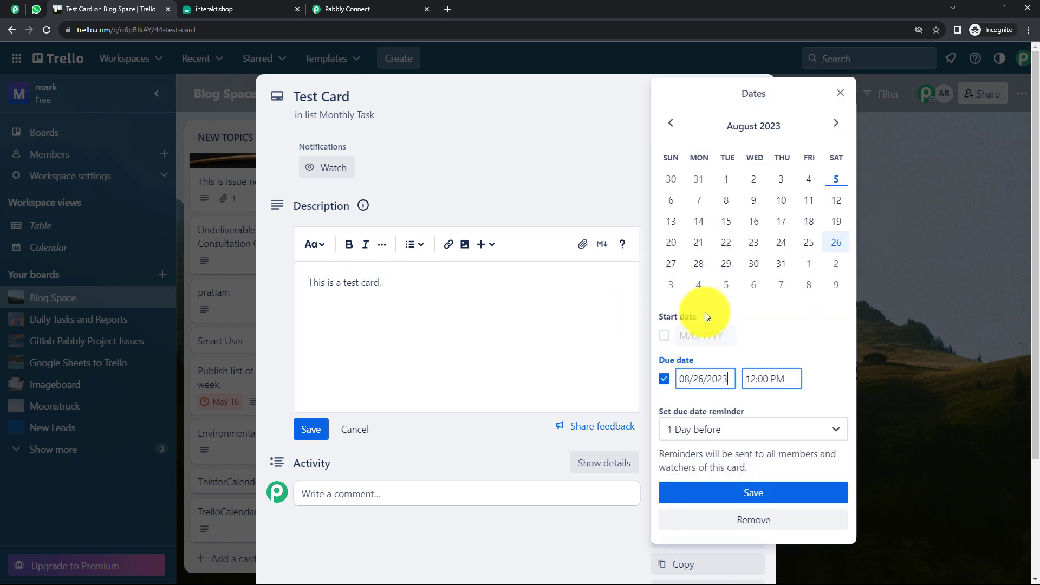
pyautogui.click(809, 244)
pyautogui.click(757, 494)
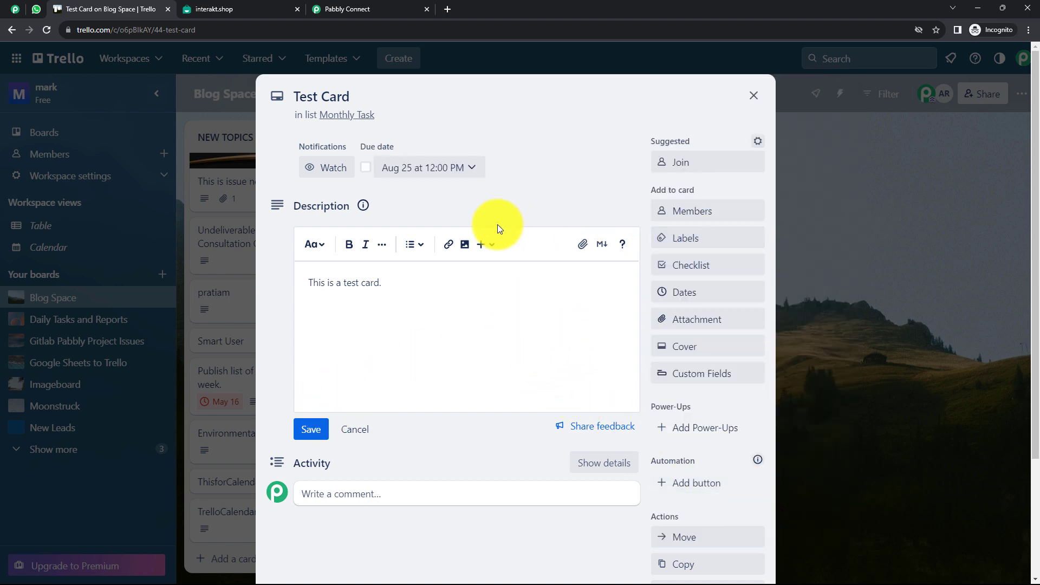
pyautogui.click(312, 430)
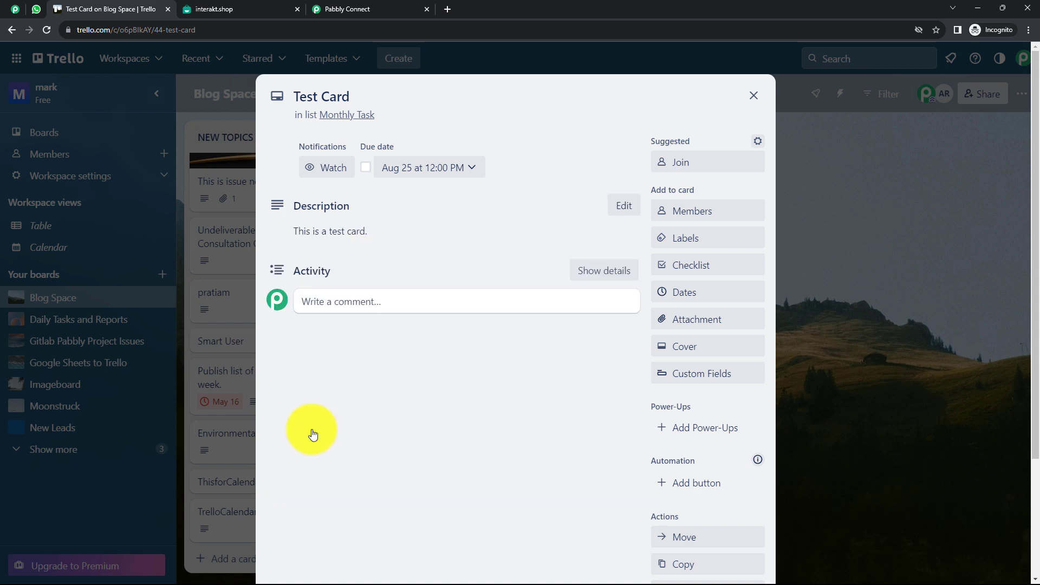
pyautogui.click(753, 96)
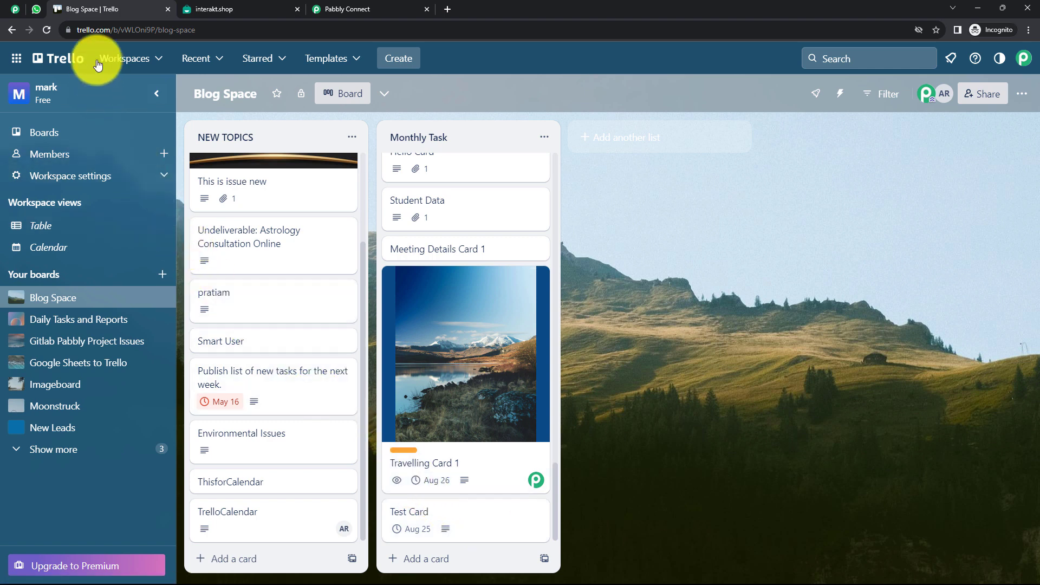
pyautogui.click(38, 9)
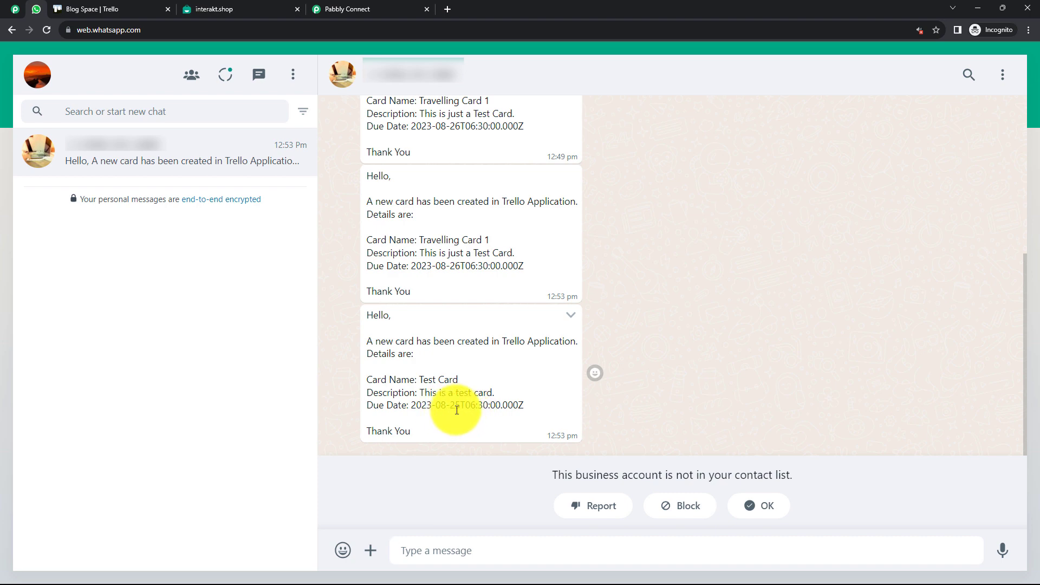
# Confirm the WhatsApp alert for Test Card (due 2023-08-25), then return to Pabbly Connect
pyautogui.click(353, 9)
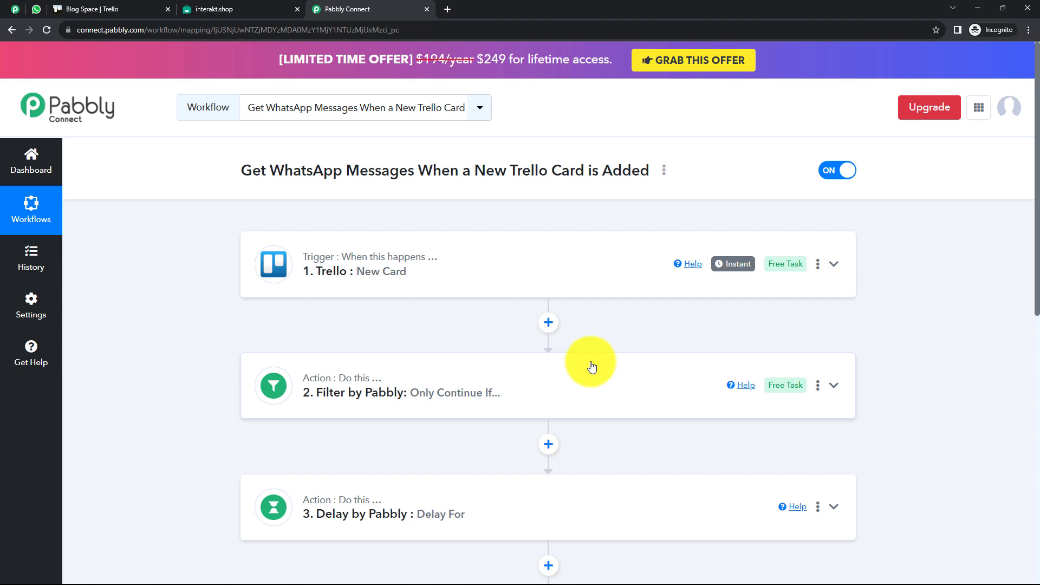
pyautogui.click(665, 171)
pyautogui.click(595, 235)
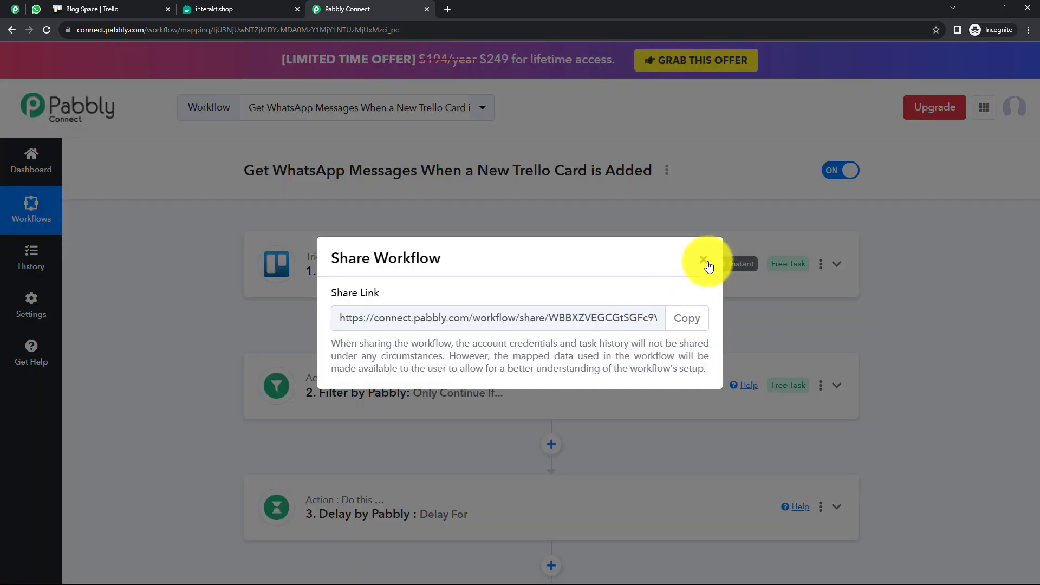
pyautogui.click(705, 262)
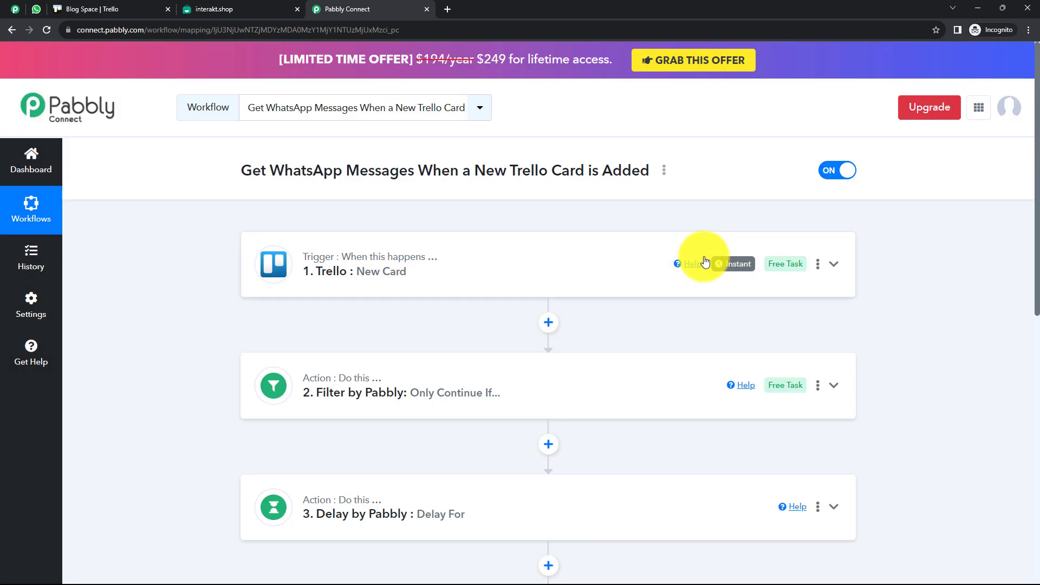